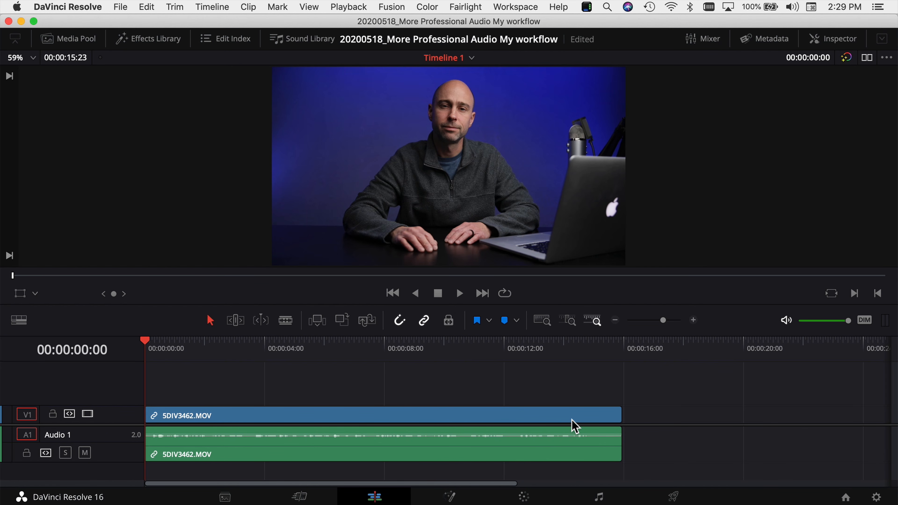
Play the interview clip and check its audio levels in the mixer.
{"action": "key", "text": "space"}
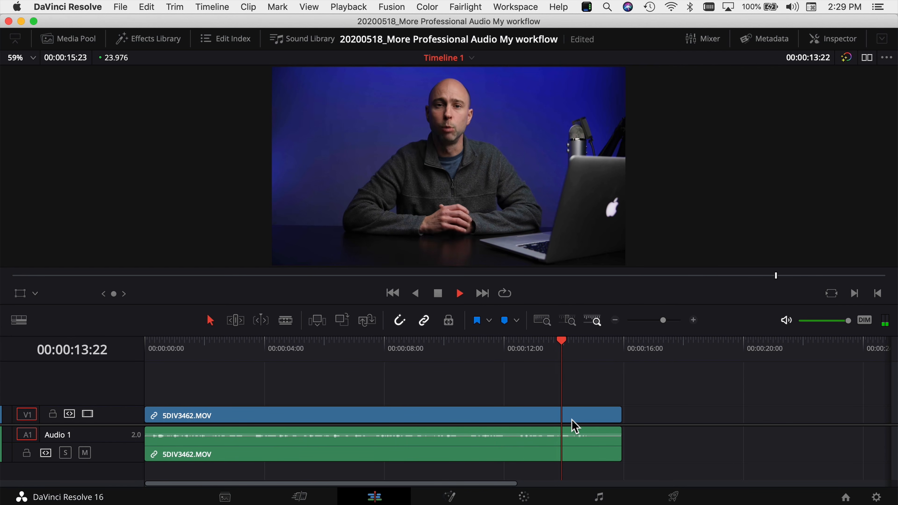
{"action": "key", "text": "space"}
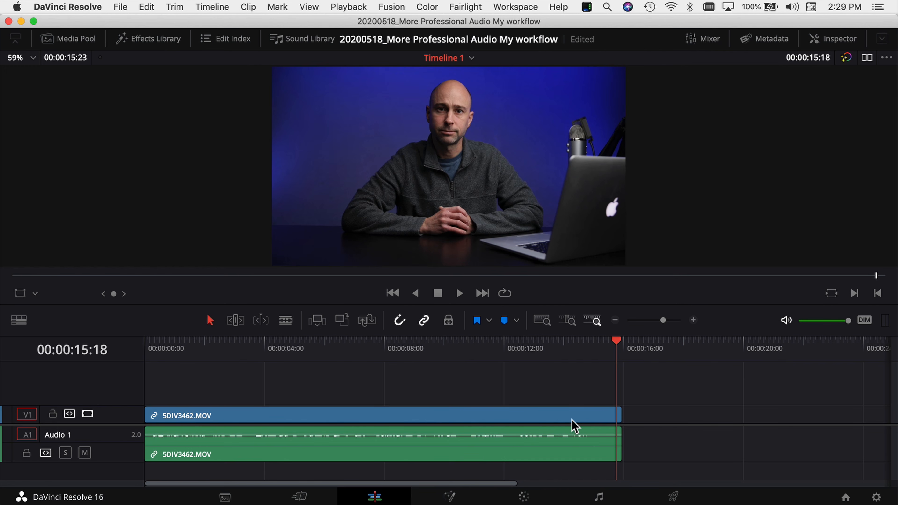
{"action": "left_click", "coordinate": [710, 39]}
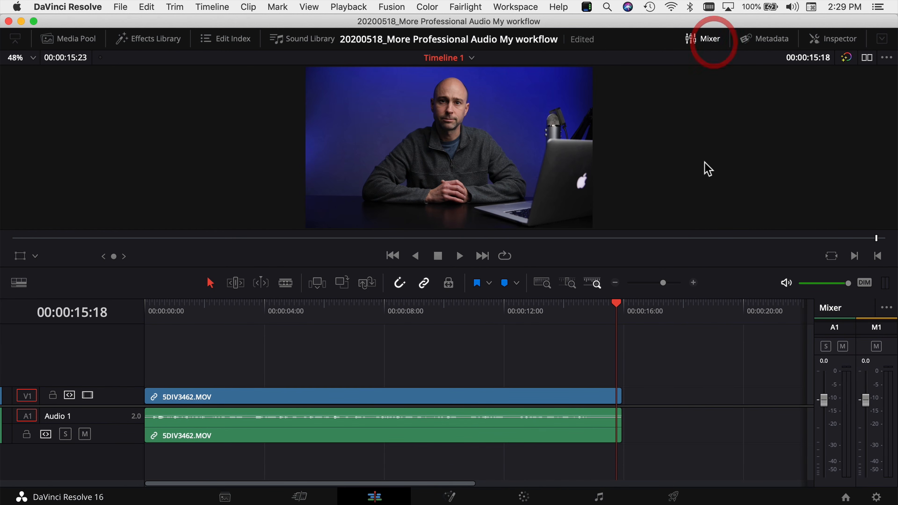
{"action": "left_click", "coordinate": [259, 313]}
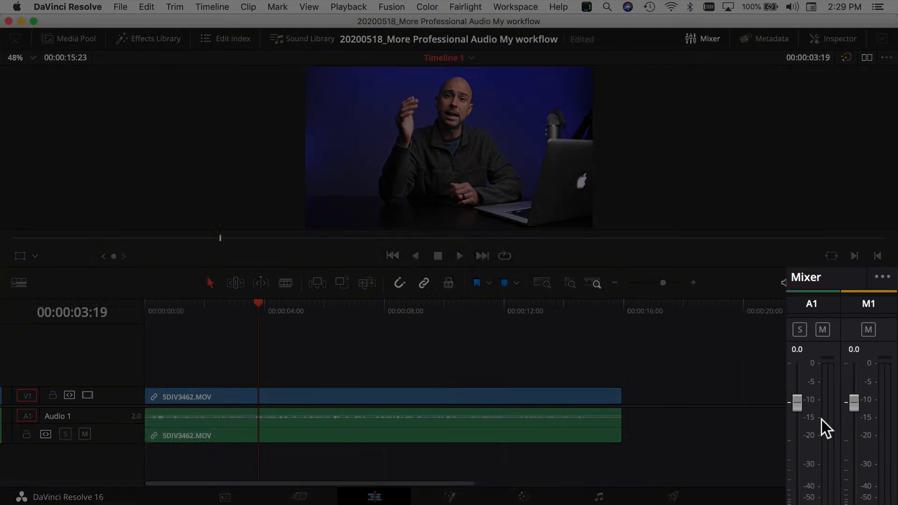
{"action": "key", "text": "space"}
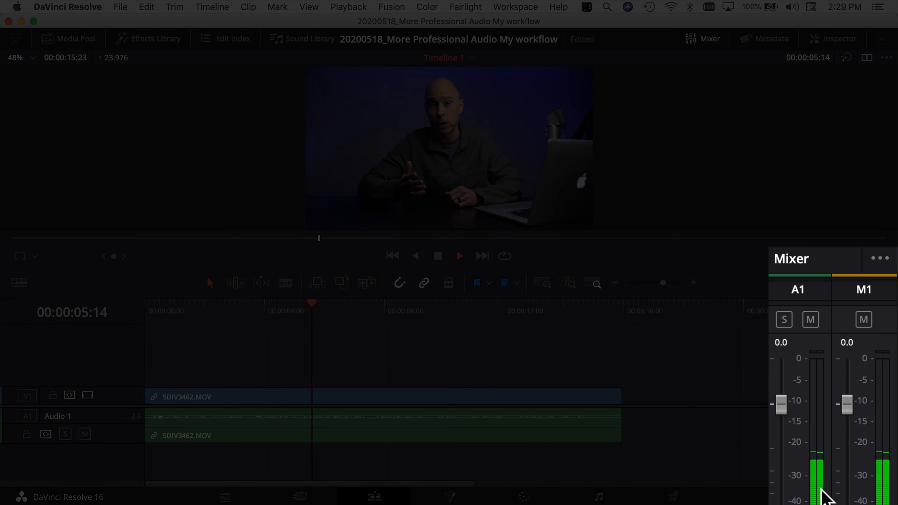
{"action": "key", "text": "space"}
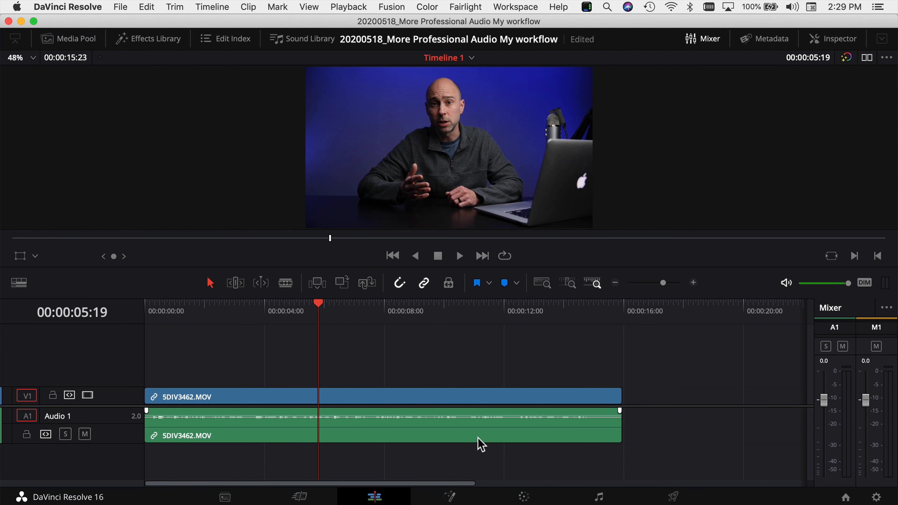
Normalize the 5DIV3462.MOV clip's audio to -8.0 dBFS using the Sample Peak Program mode.
{"action": "left_click", "coordinate": [340, 425]}
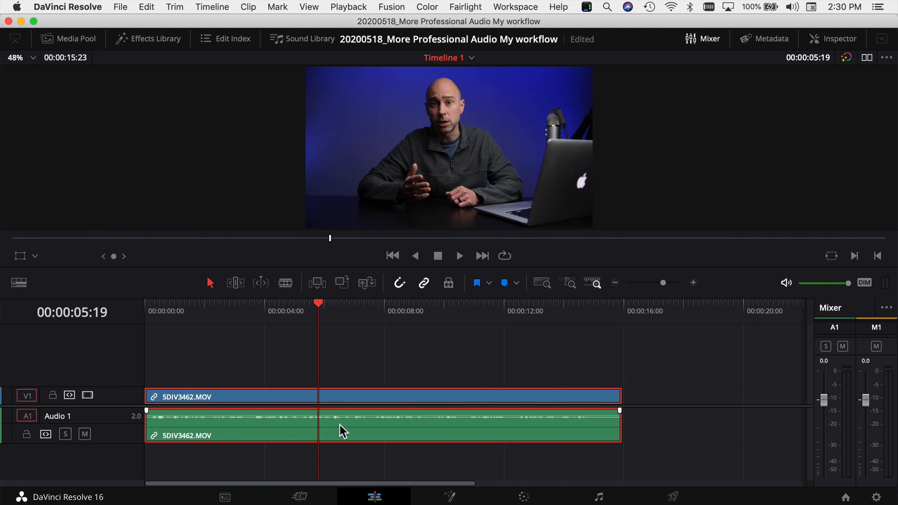
{"action": "right_click", "coordinate": [340, 425]}
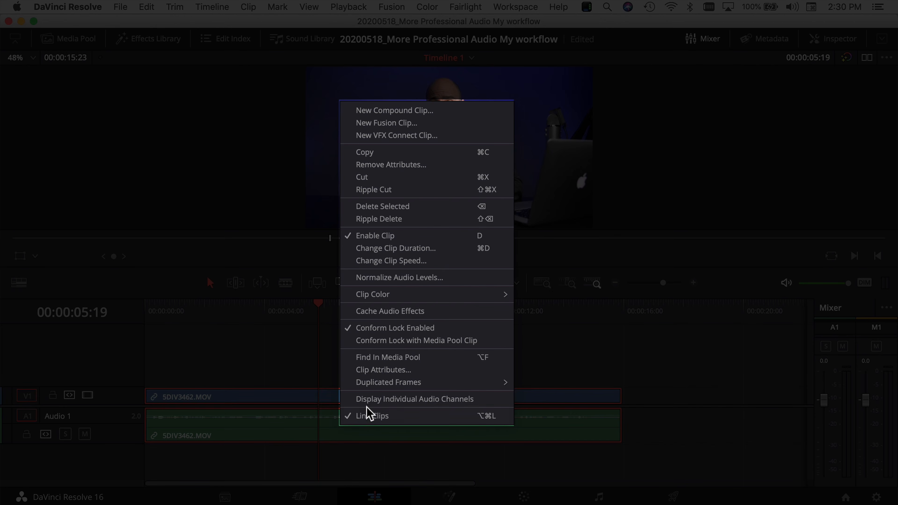
{"action": "left_click", "coordinate": [402, 277]}
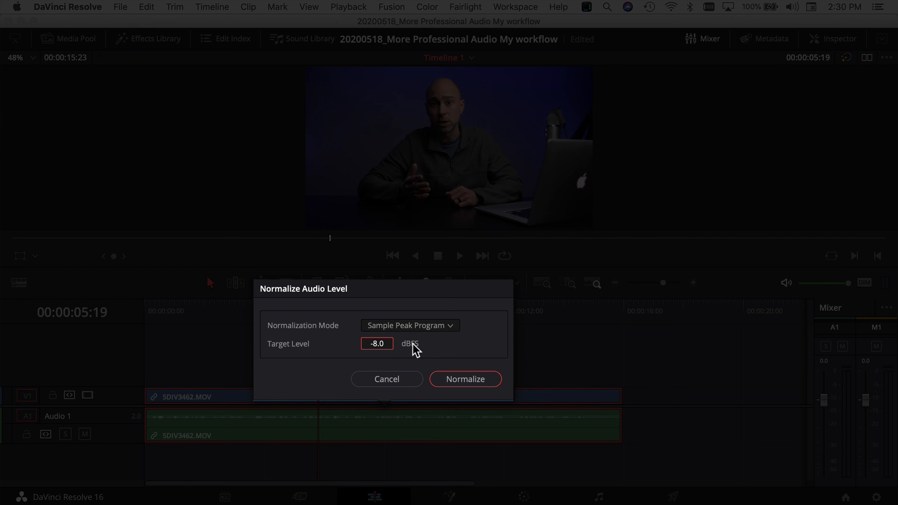
{"action": "left_click", "coordinate": [458, 380]}
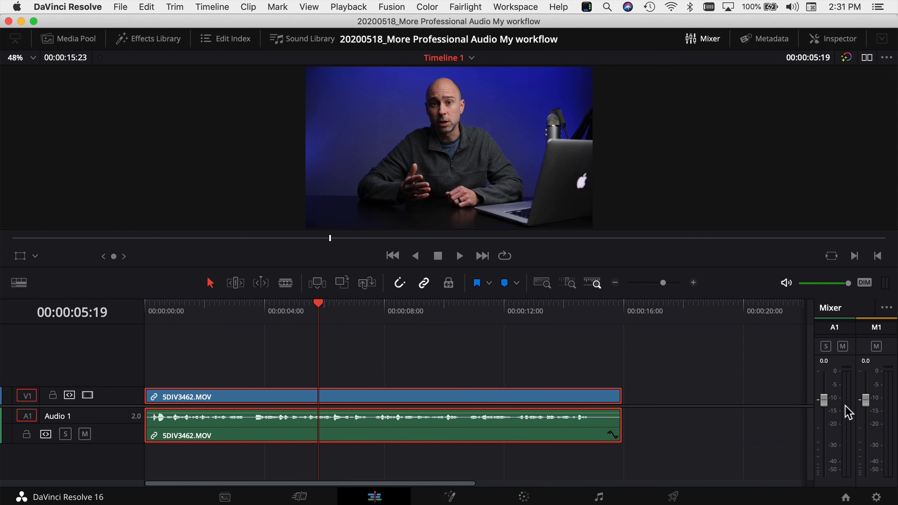
Play the normalized clip from several points in its first seconds and examine its levels in the mixer.
{"action": "left_click", "coordinate": [153, 309]}
{"action": "key", "text": "space"}
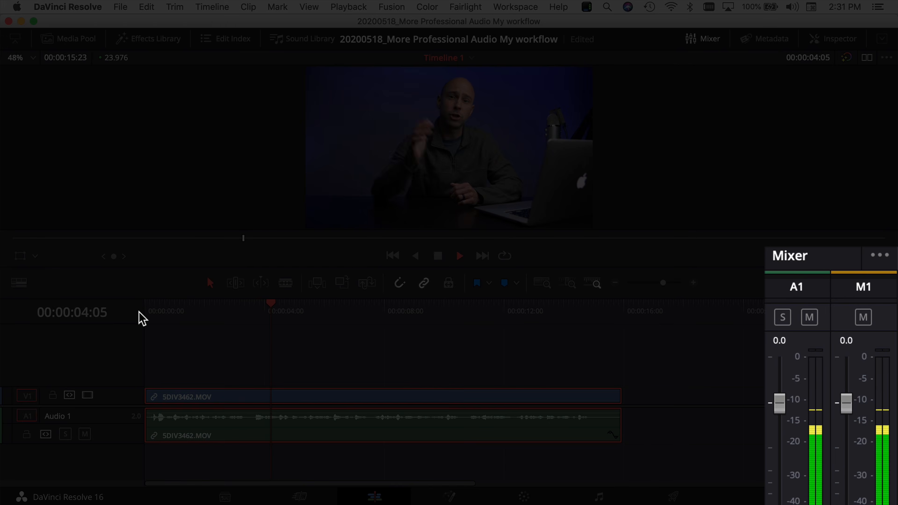
{"action": "key", "text": "space"}
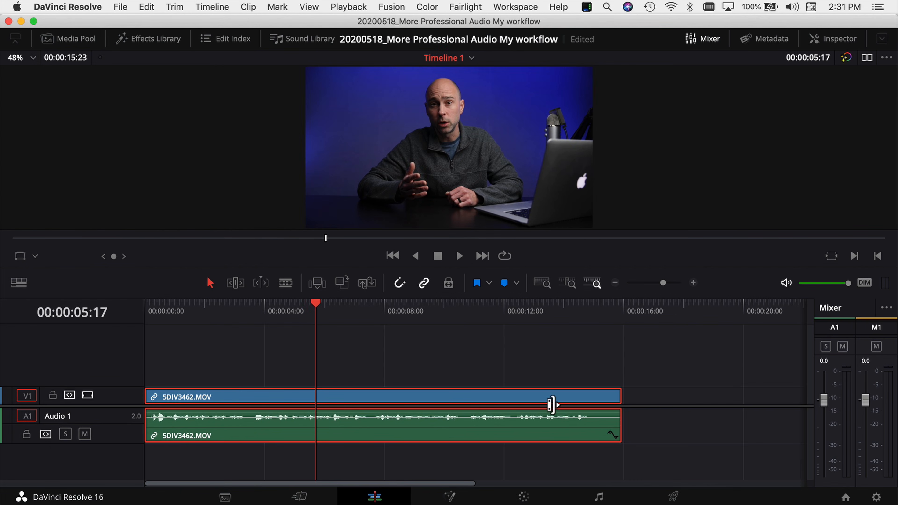
{"action": "left_click", "coordinate": [145, 307]}
{"action": "key", "text": "space"}
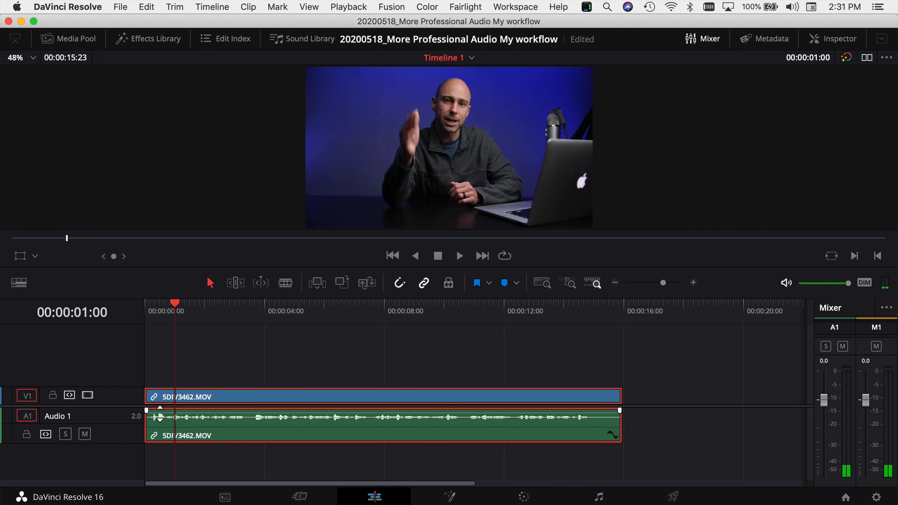
{"action": "key", "text": "Home"}
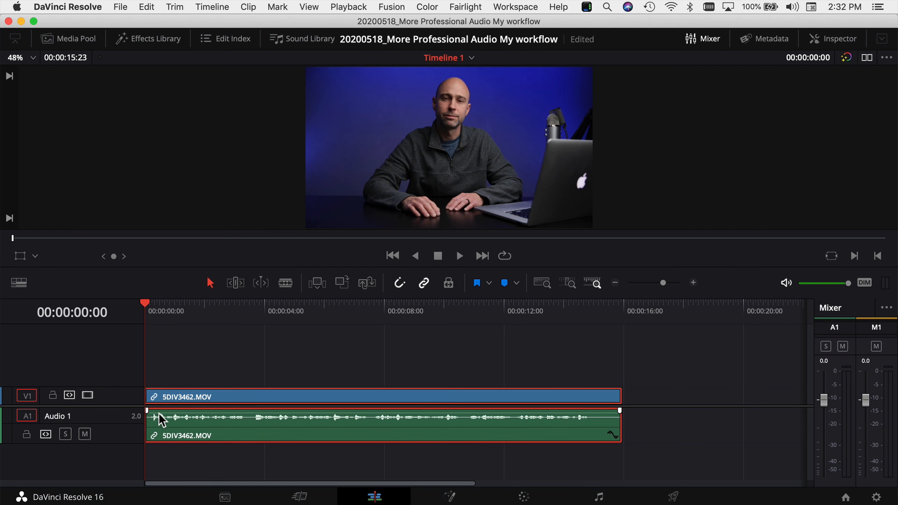
{"action": "left_click", "coordinate": [245, 311]}
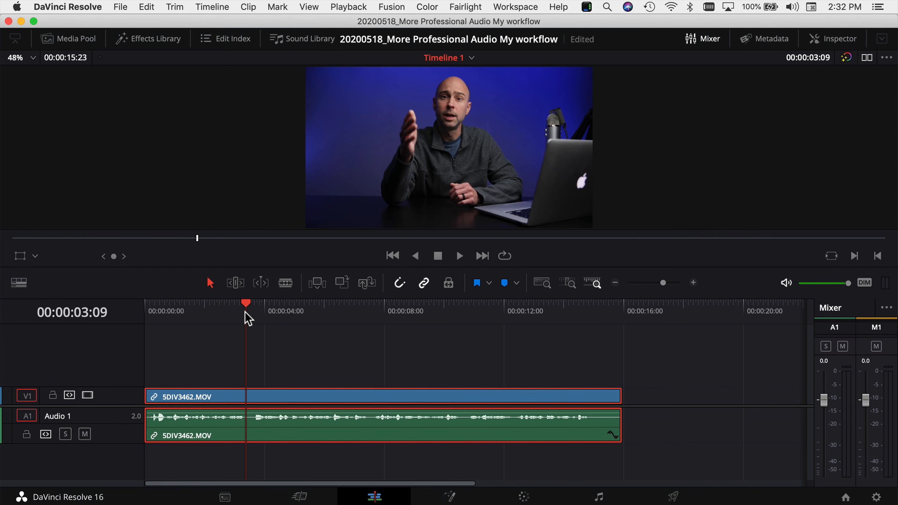
{"action": "key", "text": "space"}
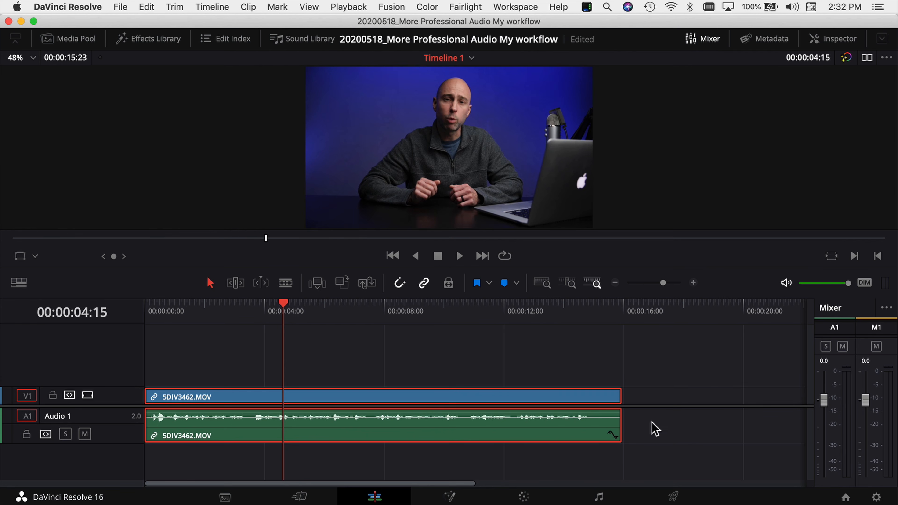
{"action": "left_click", "coordinate": [161, 307]}
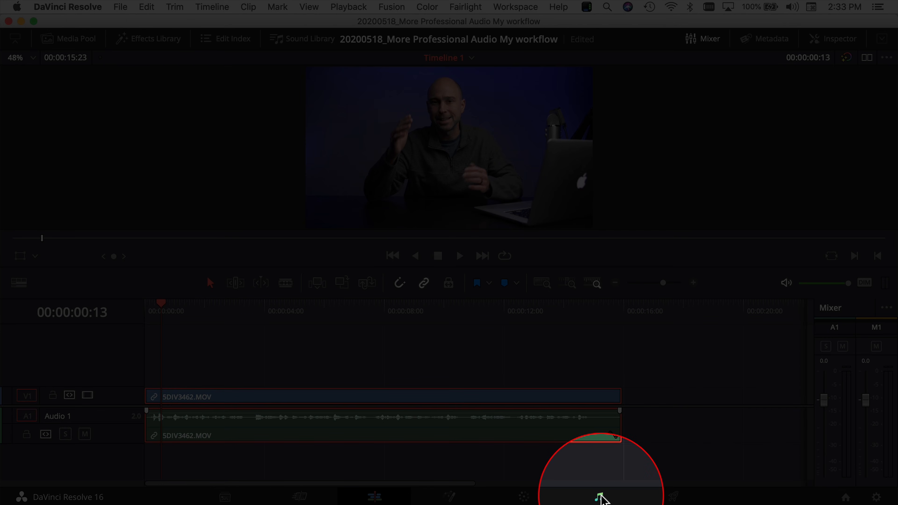
Switch to the Fairlight page and enlarge the Audio 1 track vertically and horizontally so its waveforms are readable.
{"action": "left_click", "coordinate": [600, 497]}
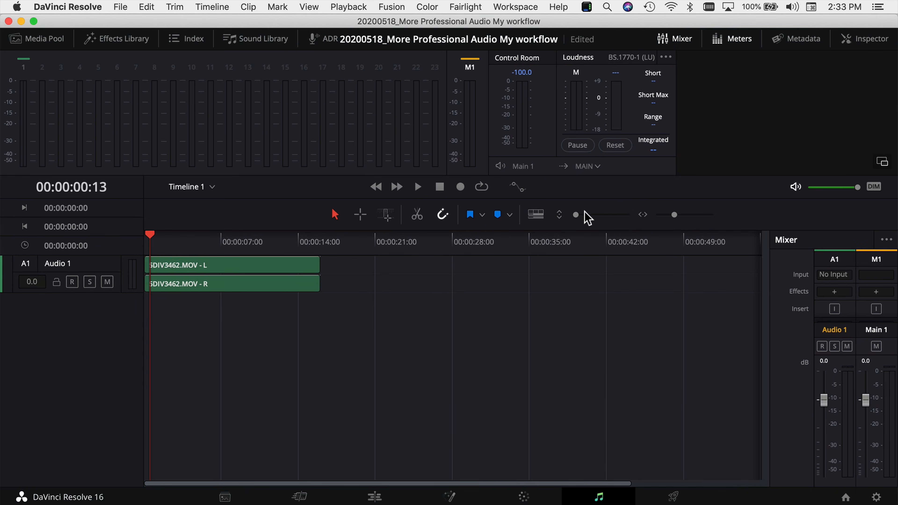
{"action": "left_click_drag", "start_coordinate": [575, 215], "coordinate": [587, 215]}
{"action": "left_click_drag", "start_coordinate": [674, 217], "coordinate": [676, 217]}
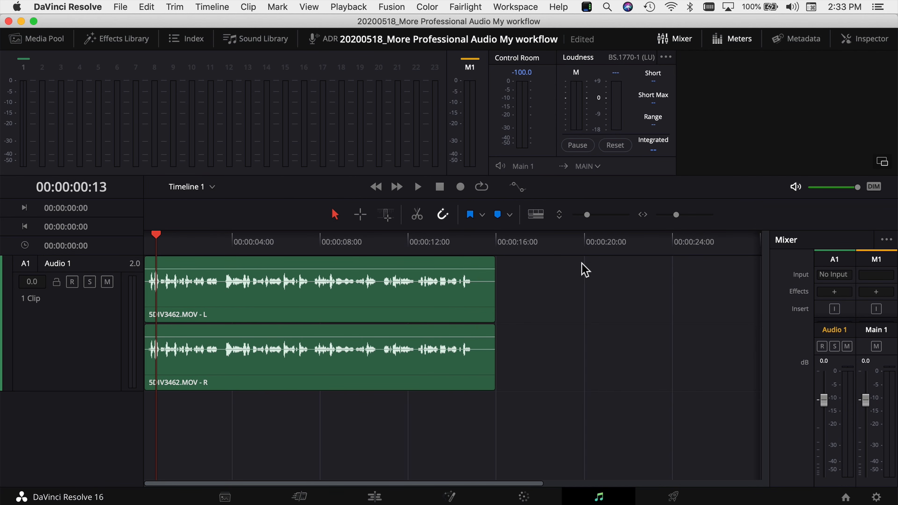
Reveal the mixer's Dynamics section and enable the Compressor in the Dynamics settings of the Audio 1 track.
{"action": "scroll", "coordinate": [843, 299], "scroll_direction": "down", "scroll_amount": 5}
{"action": "scroll", "coordinate": [839, 299], "scroll_direction": "up", "scroll_amount": 5}
{"action": "left_click", "coordinate": [686, 40]}
{"action": "left_click", "coordinate": [686, 40]}
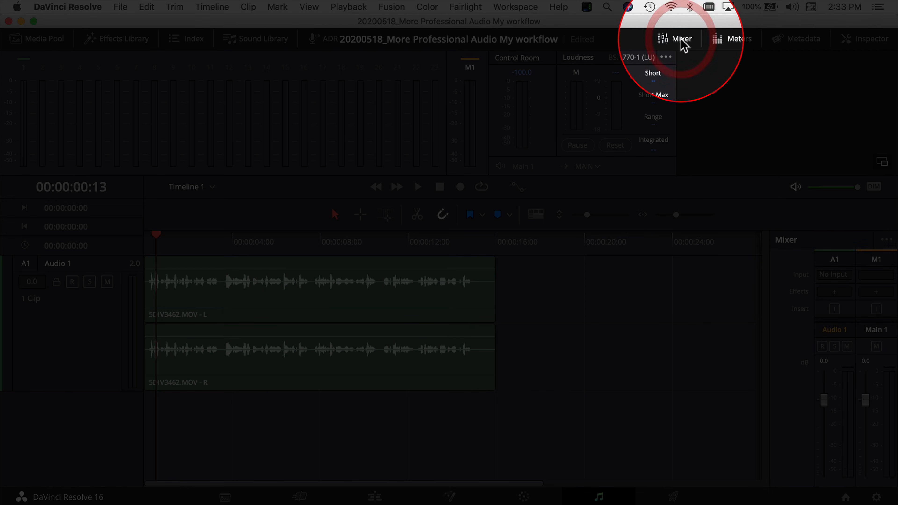
{"action": "scroll", "coordinate": [836, 287], "scroll_direction": "down", "scroll_amount": 5}
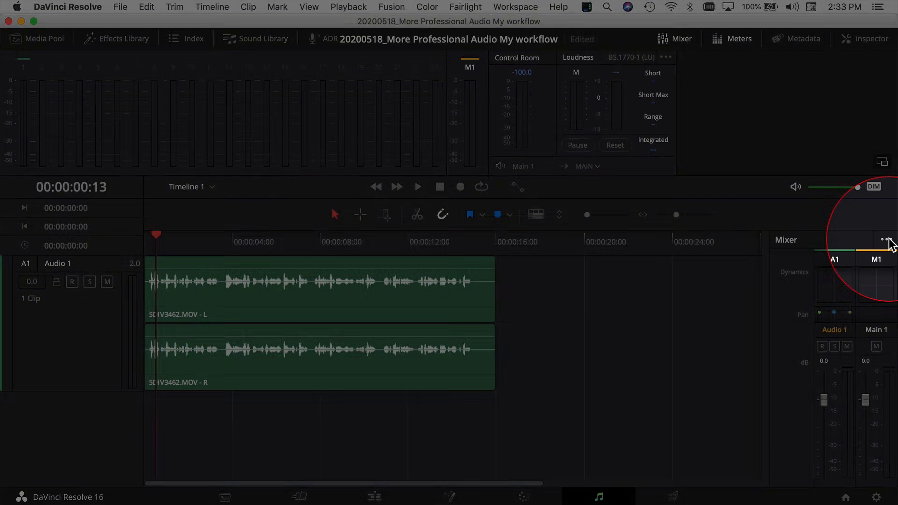
{"action": "left_click", "coordinate": [887, 241]}
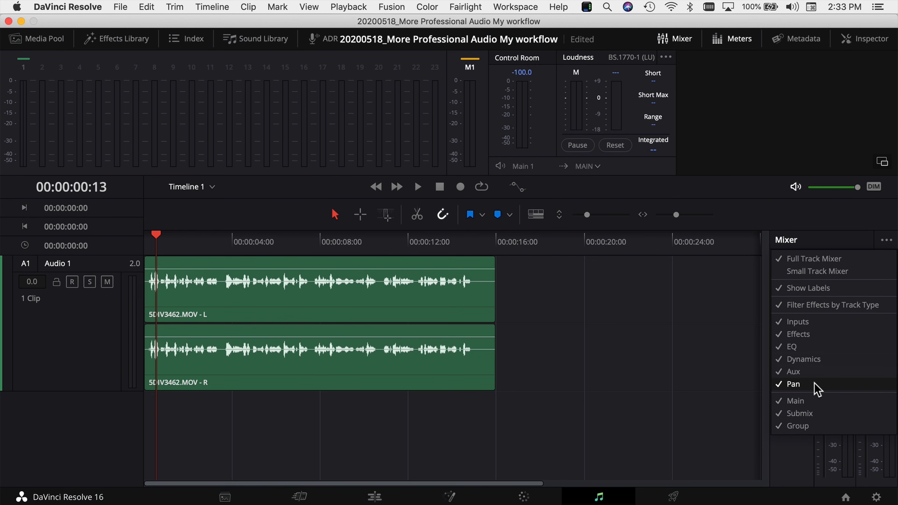
{"action": "left_click", "coordinate": [810, 362]}
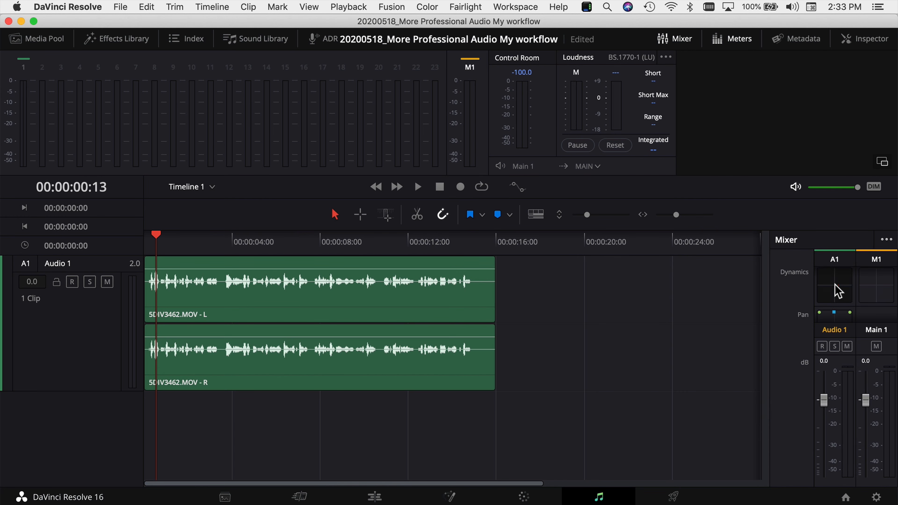
{"action": "double_click", "coordinate": [838, 292]}
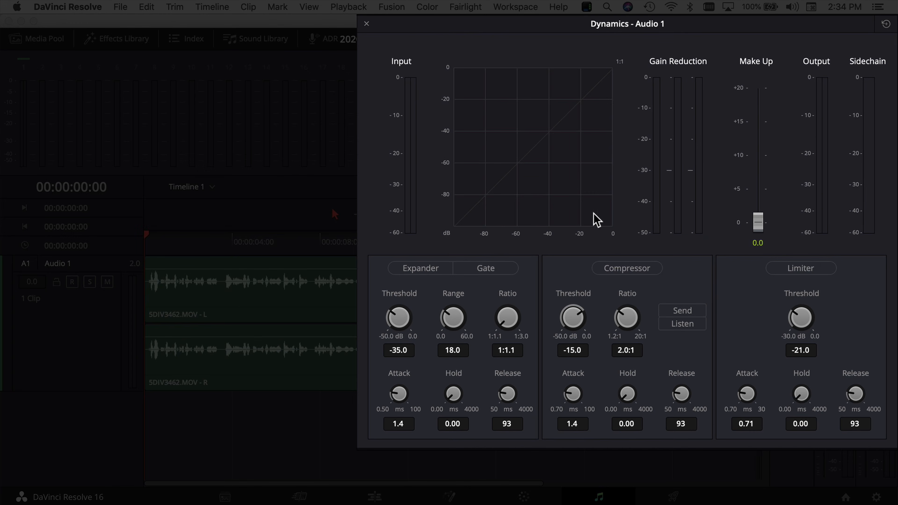
{"action": "left_click", "coordinate": [621, 274]}
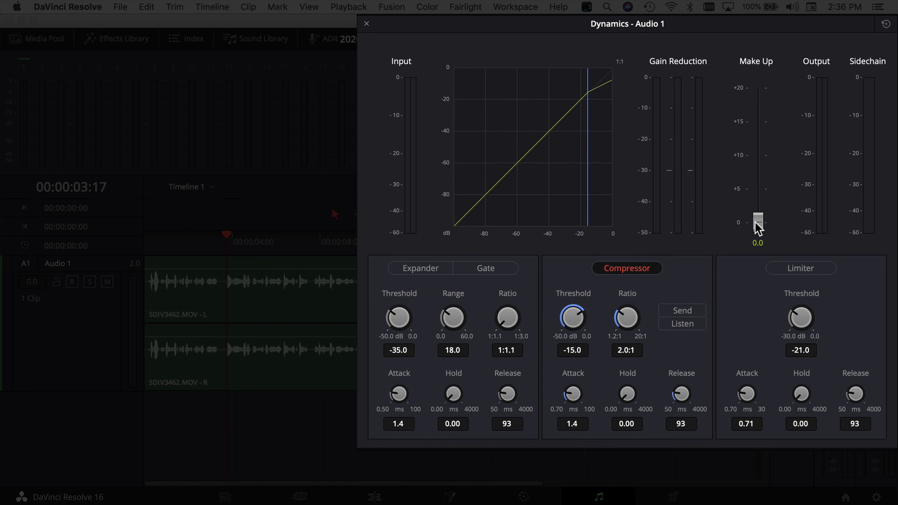
Try a Make Up gain of 14.5 on the compressor and a 20:1 ratio with the gain lowered to 9.4.
{"action": "left_click_drag", "start_coordinate": [758, 229], "coordinate": [757, 191]}
{"action": "left_click", "coordinate": [758, 191]}
{"action": "left_click_drag", "start_coordinate": [757, 192], "coordinate": [764, 134]}
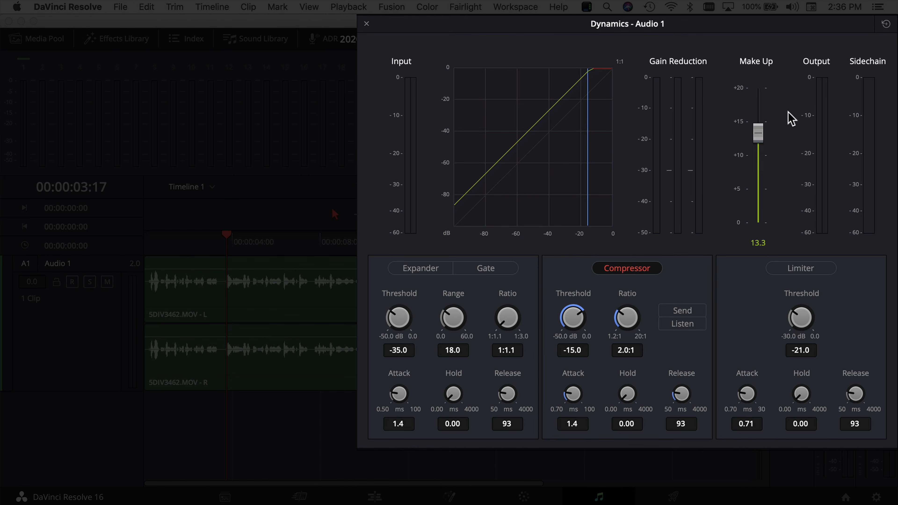
{"action": "left_click_drag", "start_coordinate": [760, 138], "coordinate": [774, 128]}
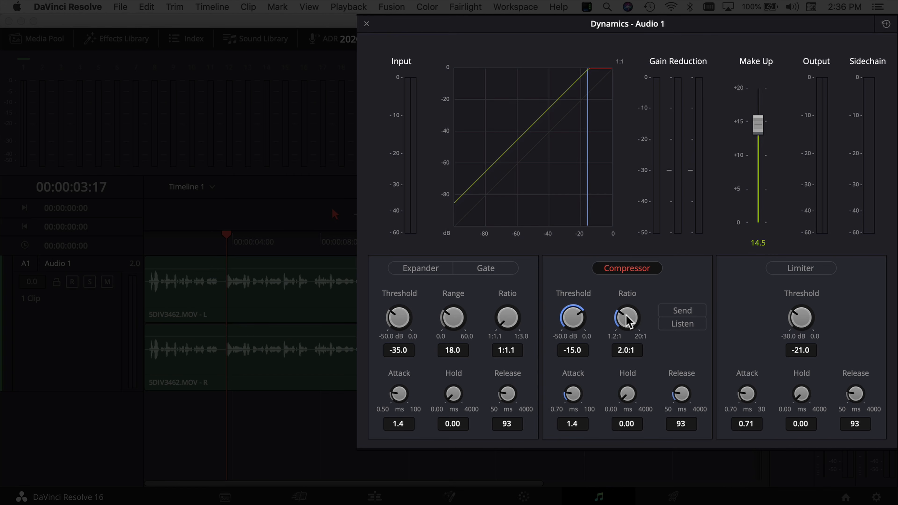
{"action": "left_click_drag", "start_coordinate": [626, 321], "coordinate": [830, 325]}
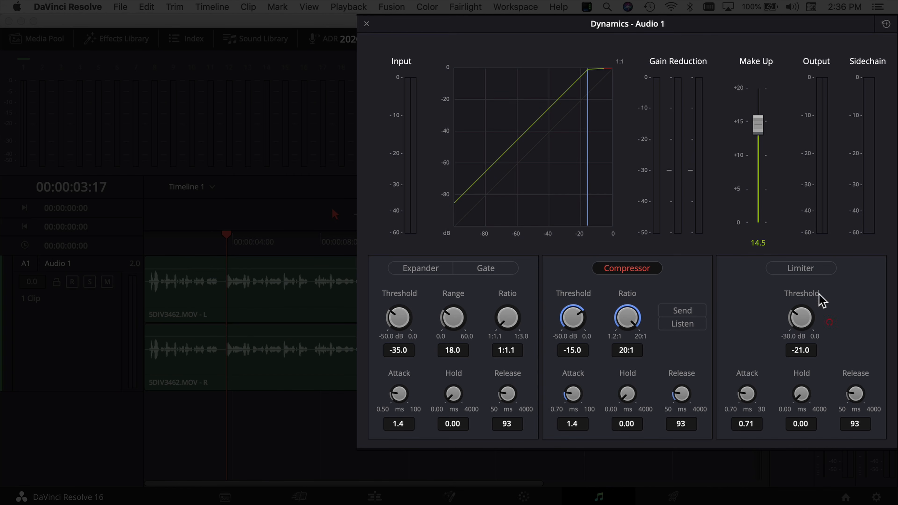
{"action": "left_click_drag", "start_coordinate": [758, 124], "coordinate": [759, 160]}
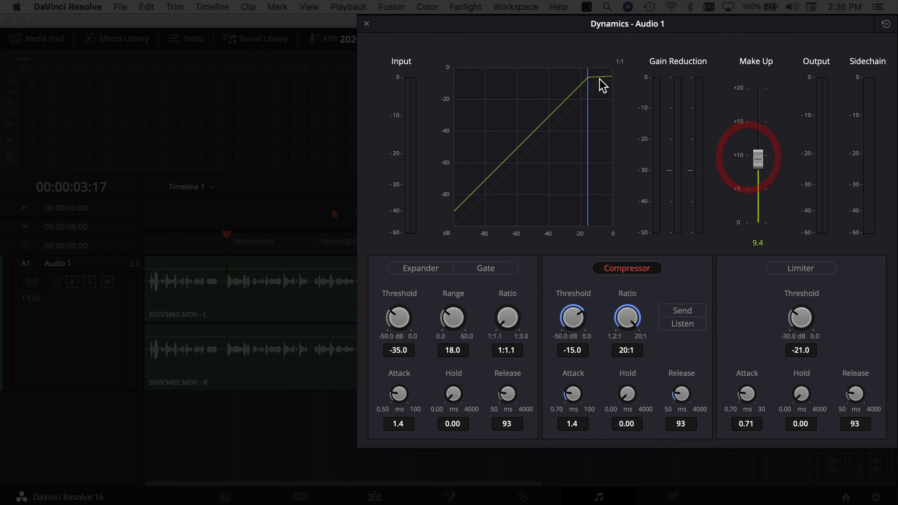
Set the compressor ratio to 2.0:1 with a Make Up gain of 5.9, and play the clip to check the output level.
{"action": "left_click_drag", "start_coordinate": [626, 321], "coordinate": [623, 354]}
{"action": "left_click_drag", "start_coordinate": [757, 160], "coordinate": [759, 187]}
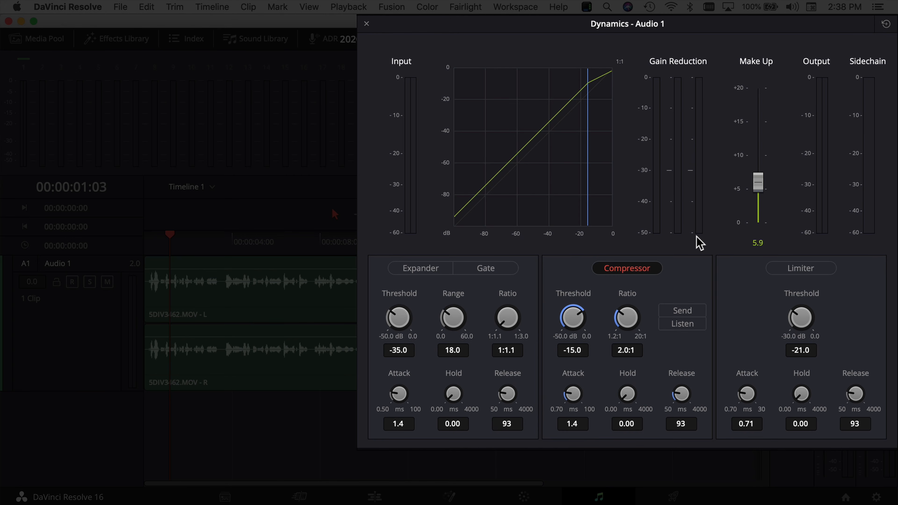
{"action": "key", "text": "space"}
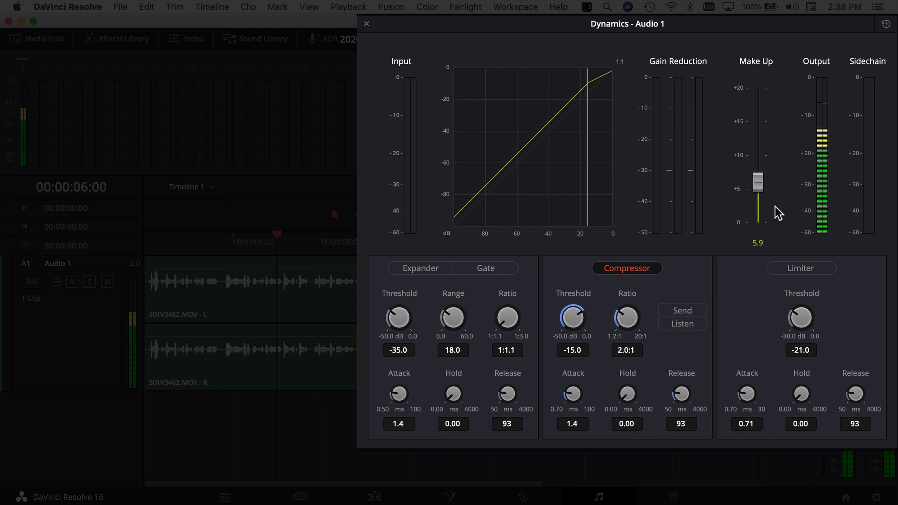
{"action": "key", "text": "XF86AudioLowerVolume"}
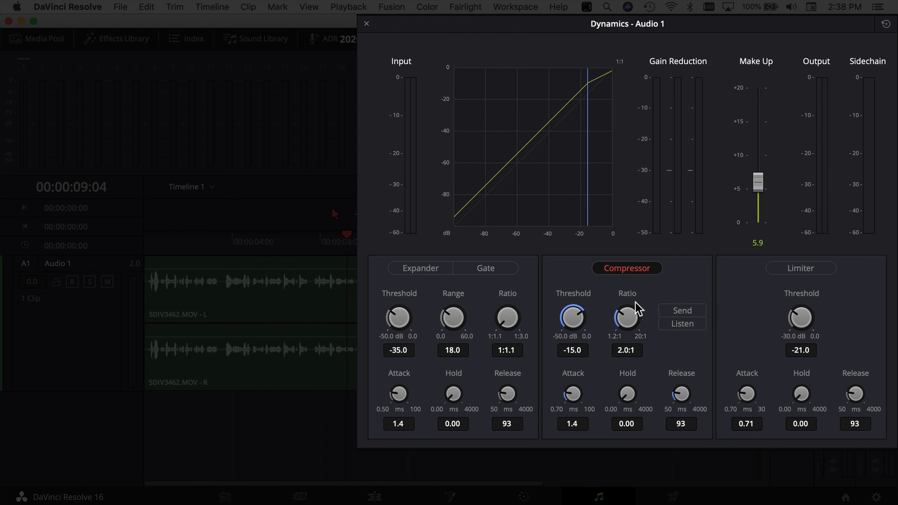
Raise the compressor ratio to 3.8:1 and play the clip from just before the four-second mark to check the output level.
{"action": "left_click_drag", "start_coordinate": [626, 325], "coordinate": [645, 329]}
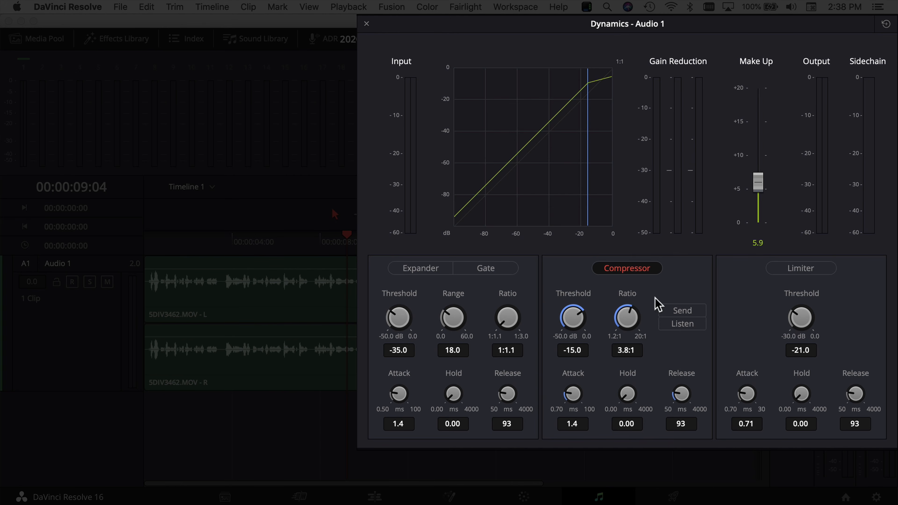
{"action": "left_click", "coordinate": [231, 243]}
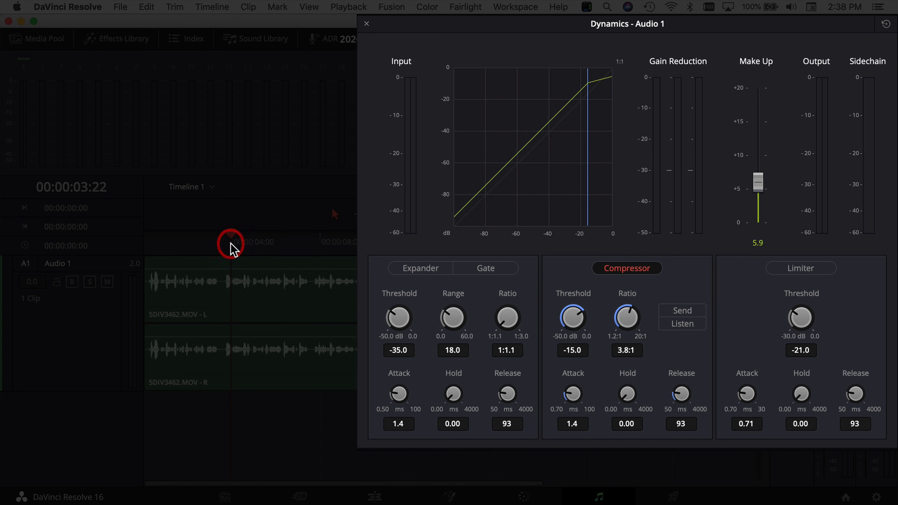
{"action": "key", "text": "space"}
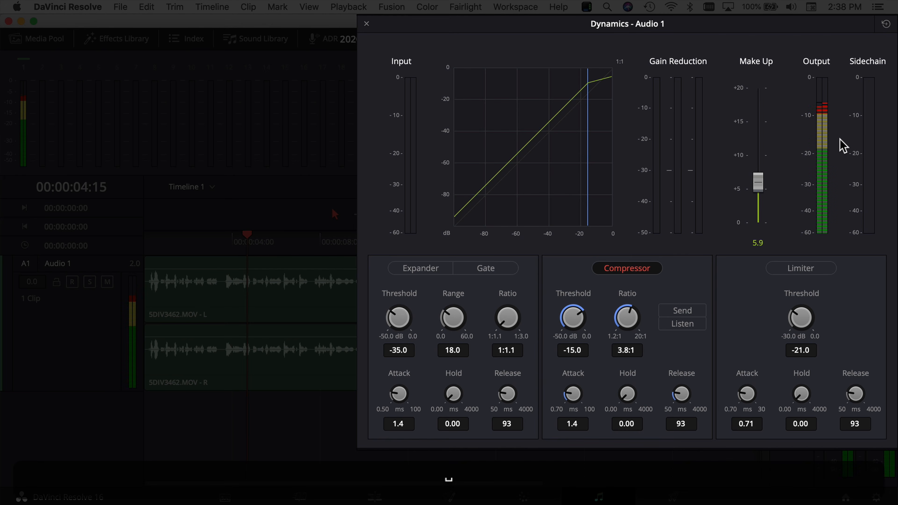
Fine-tune the Make Up gain to 6.4 while the clip plays and turn on the compressor's sidechain Send.
{"action": "left_click_drag", "start_coordinate": [757, 181], "coordinate": [760, 178]}
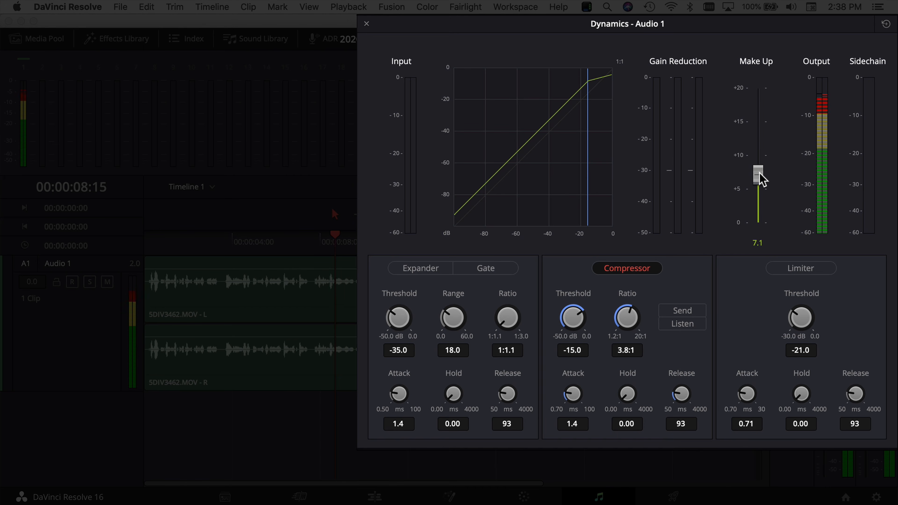
{"action": "left_click_drag", "start_coordinate": [760, 179], "coordinate": [761, 189]}
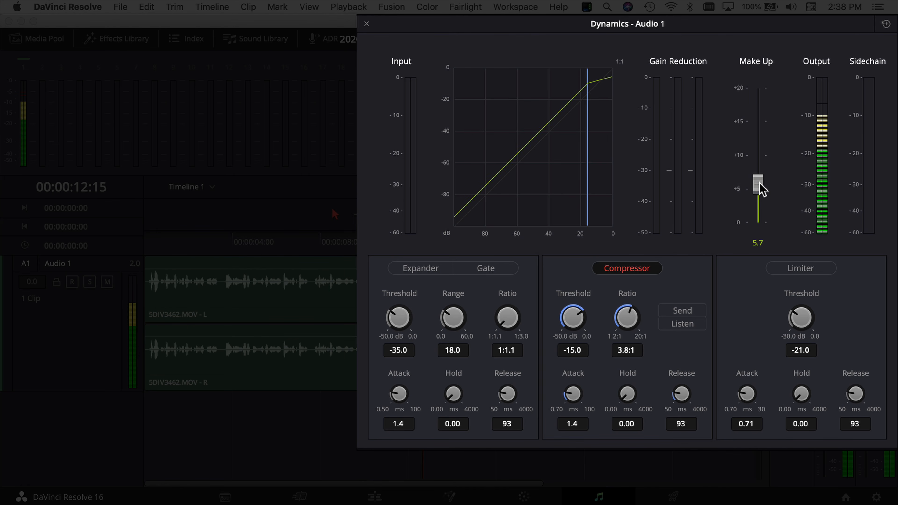
{"action": "left_click_drag", "start_coordinate": [760, 189], "coordinate": [759, 178]}
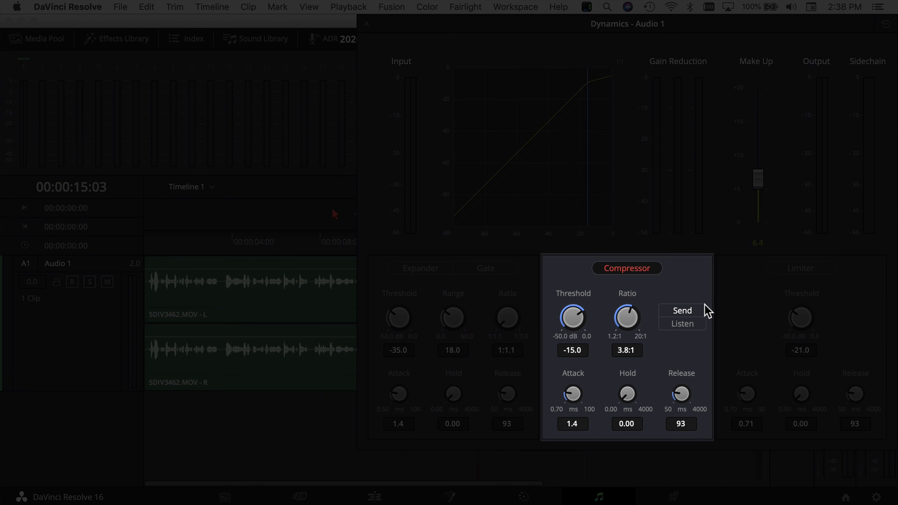
{"action": "left_click", "coordinate": [691, 311]}
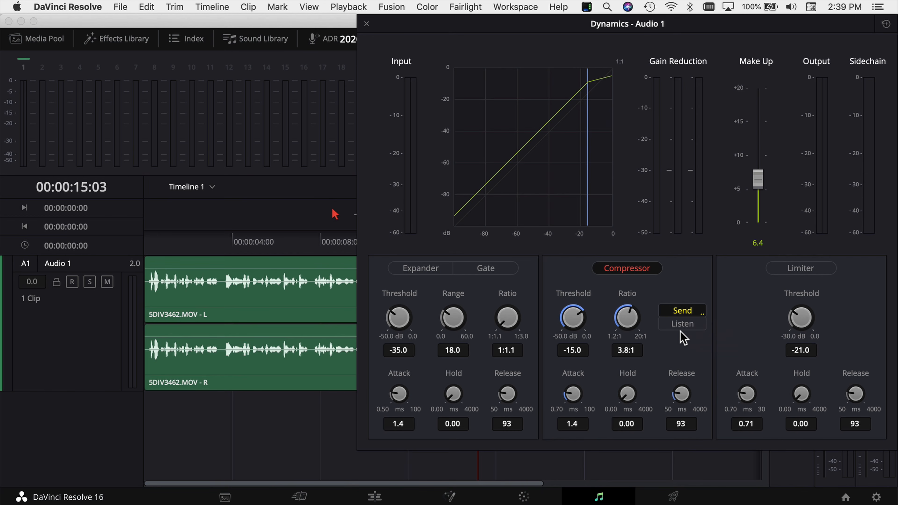
{"action": "left_click", "coordinate": [684, 311]}
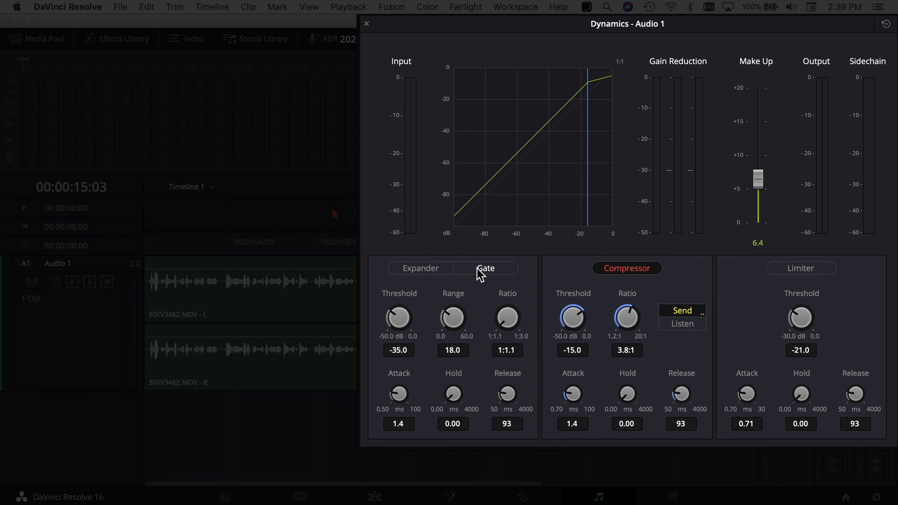
Enable the Expander on the Audio 1 track and set its Threshold to -30.5.
{"action": "left_click", "coordinate": [424, 272]}
{"action": "left_click", "coordinate": [426, 277]}
{"action": "left_click", "coordinate": [426, 277]}
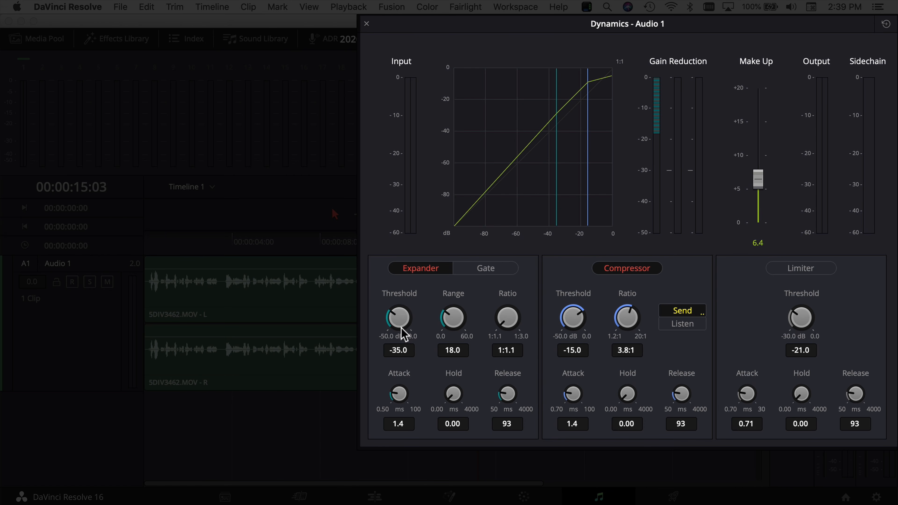
{"action": "left_click_drag", "start_coordinate": [402, 319], "coordinate": [430, 317]}
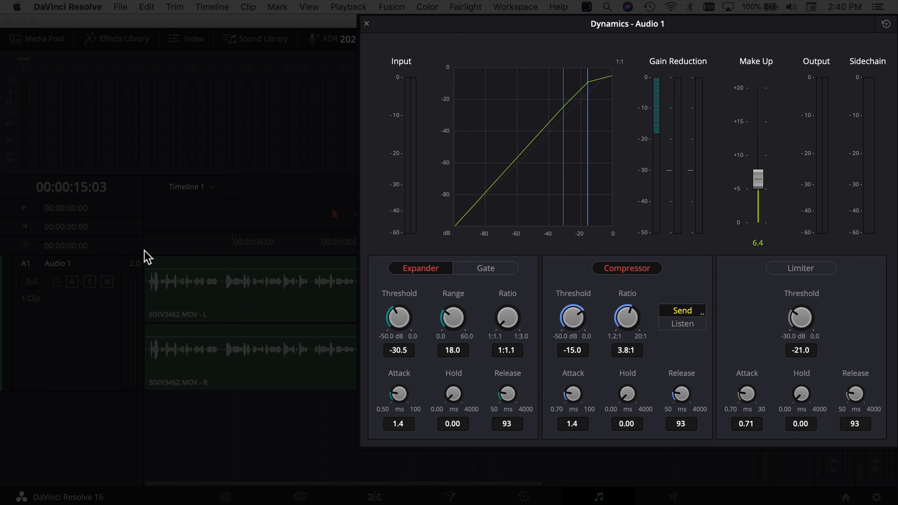
Play the clip from the start while toggling the Expander to compare the sound with and without it.
{"action": "left_click", "coordinate": [421, 269]}
{"action": "left_click", "coordinate": [144, 240]}
{"action": "left_click_drag", "start_coordinate": [162, 244], "coordinate": [132, 253]}
{"action": "key", "text": "space"}
{"action": "left_click", "coordinate": [421, 269]}
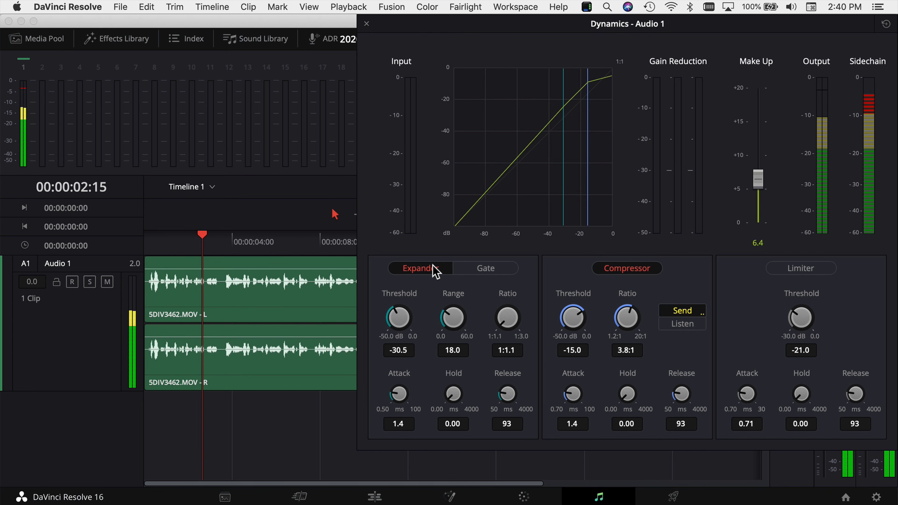
{"action": "left_click", "coordinate": [429, 268]}
{"action": "left_click", "coordinate": [430, 270]}
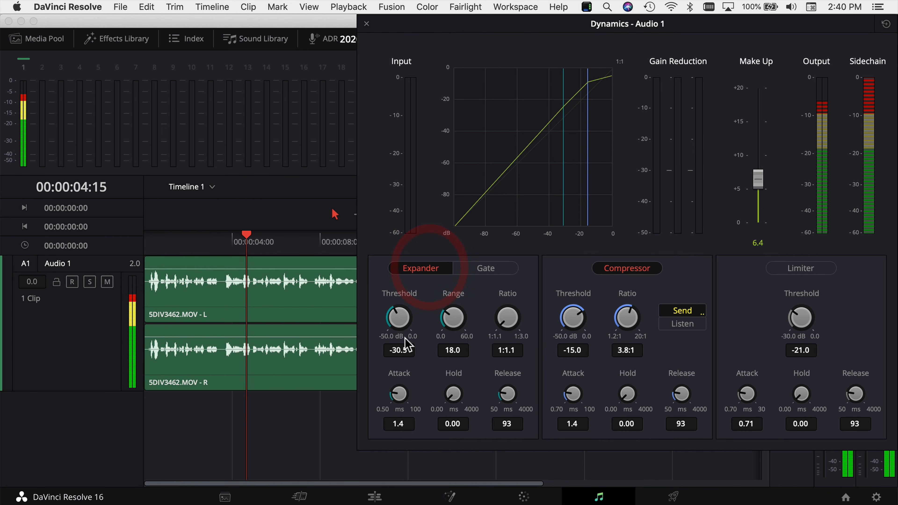
Move the Dynamics window off the clip, stop playback and extend the clip's end to about the 18-second mark.
{"action": "left_click_drag", "start_coordinate": [456, 24], "coordinate": [699, 25]}
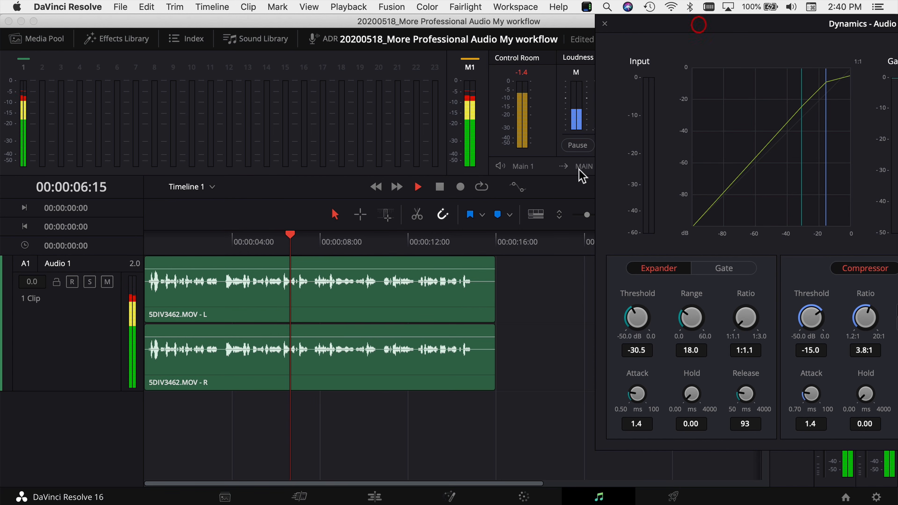
{"action": "key", "text": "space"}
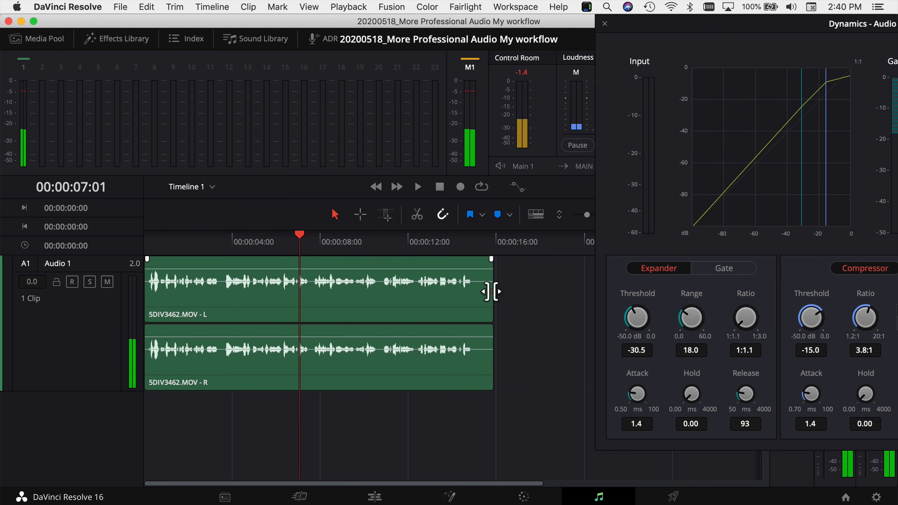
{"action": "left_click_drag", "start_coordinate": [491, 291], "coordinate": [539, 293]}
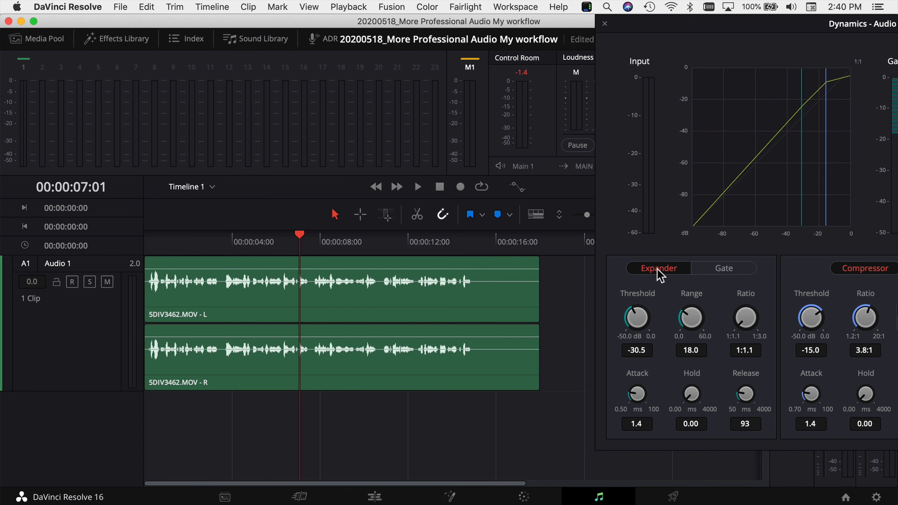
Play the rest of the clip through its silent tail, bypassing and re-enabling the Expander to compare the background noise.
{"action": "key", "text": "space"}
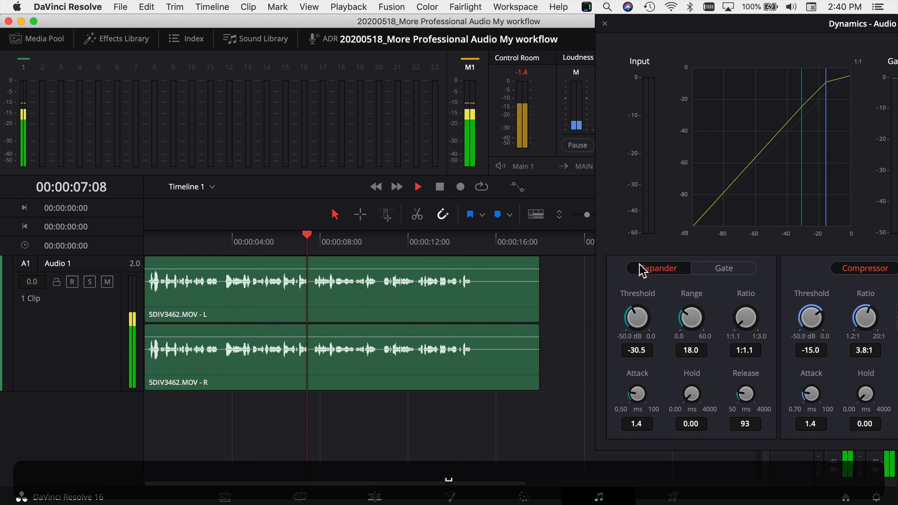
{"action": "left_click", "coordinate": [655, 264]}
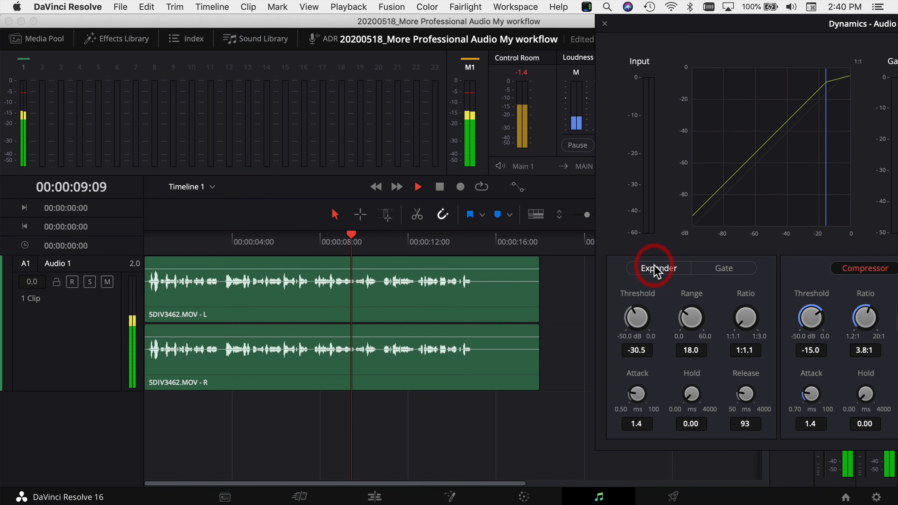
{"action": "left_click", "coordinate": [655, 268]}
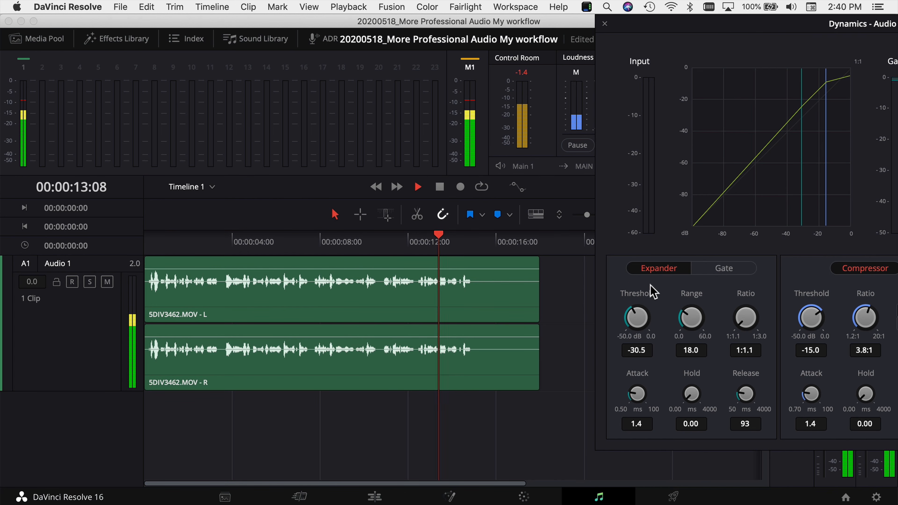
{"action": "left_click", "coordinate": [660, 272]}
{"action": "left_click", "coordinate": [660, 271]}
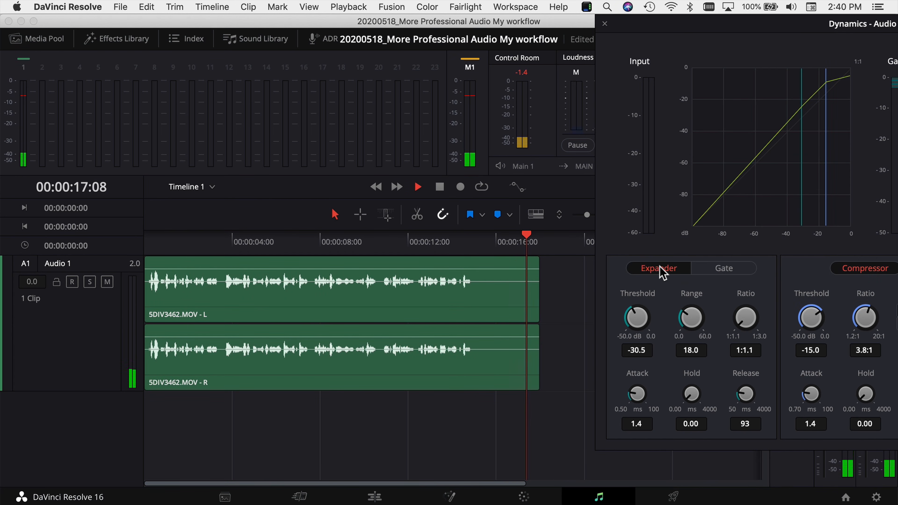
{"action": "key", "text": "space"}
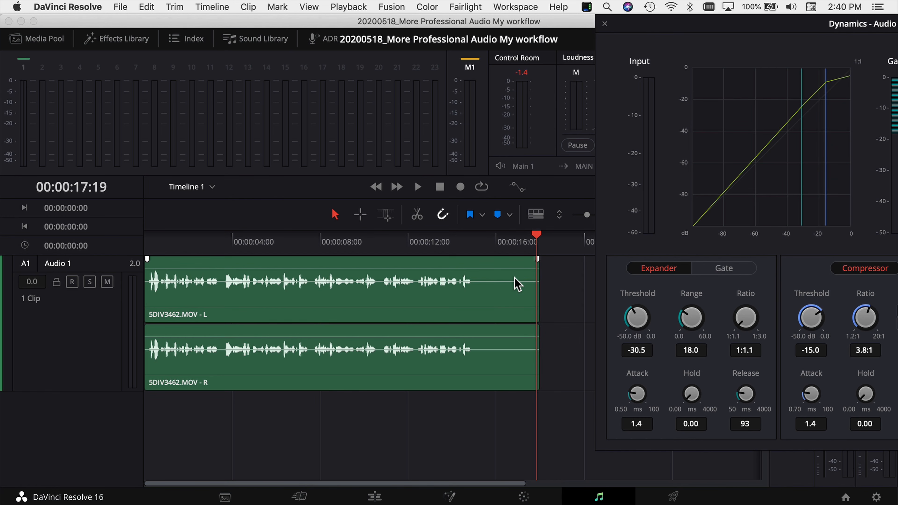
{"action": "left_click", "coordinate": [666, 272]}
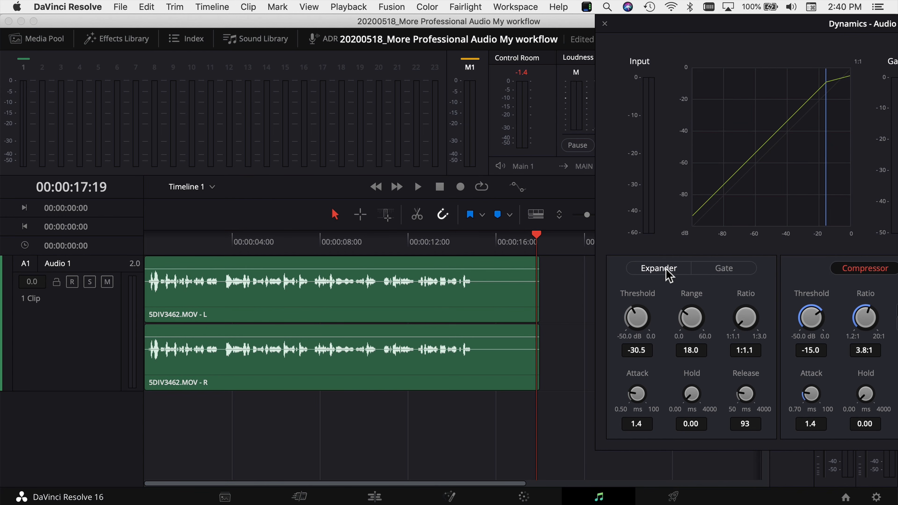
{"action": "left_click", "coordinate": [667, 271]}
Replace the Expander with the Gate and play the silent tail from 00:00:14:23, switching the Gate off and on.
{"action": "left_click", "coordinate": [481, 242]}
{"action": "left_click", "coordinate": [722, 273]}
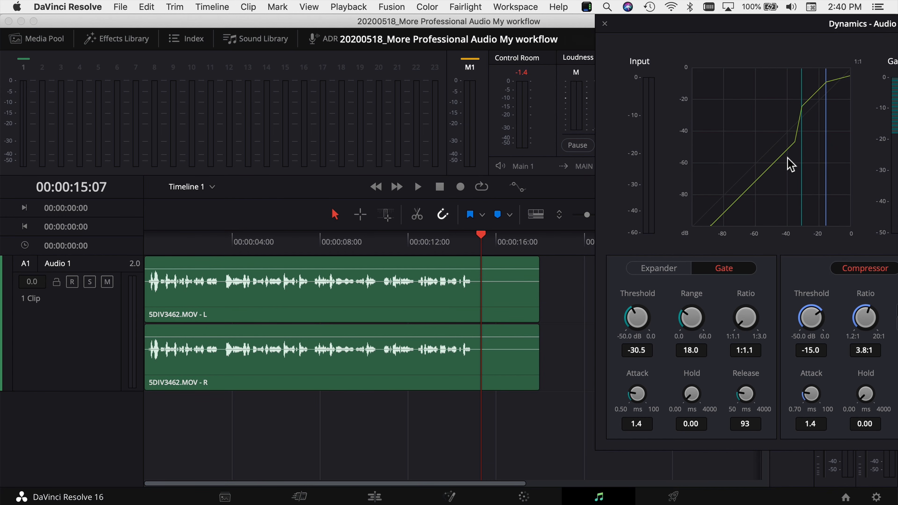
{"action": "left_click", "coordinate": [474, 243]}
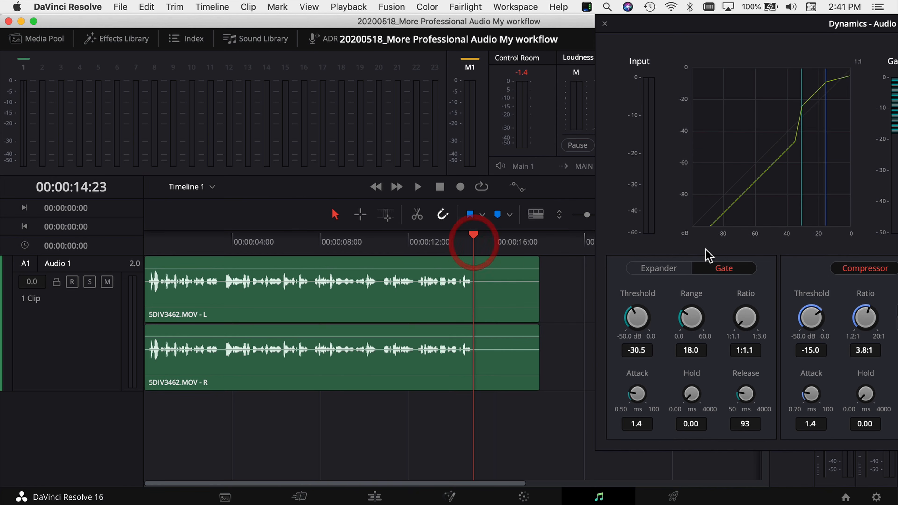
{"action": "left_click", "coordinate": [718, 270]}
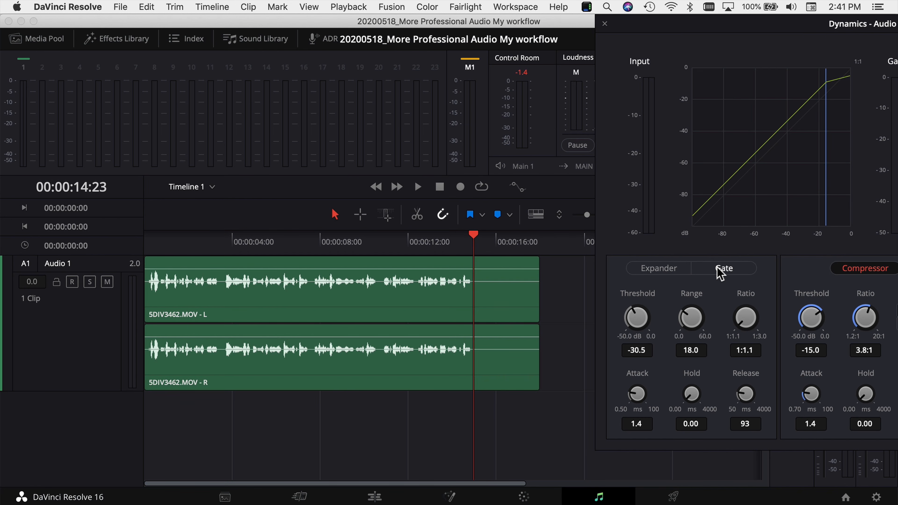
{"action": "key", "text": "space"}
{"action": "left_click", "coordinate": [718, 268]}
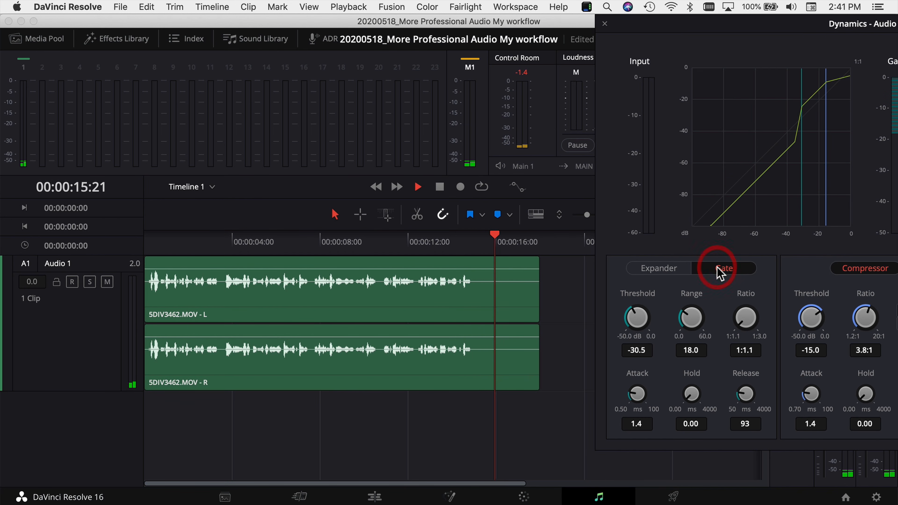
{"action": "key", "text": "space"}
Uncover the clip's end, try to extend it slightly further, and place the playhead at 00:00:15:00.
{"action": "left_click_drag", "start_coordinate": [776, 25], "coordinate": [844, 9]}
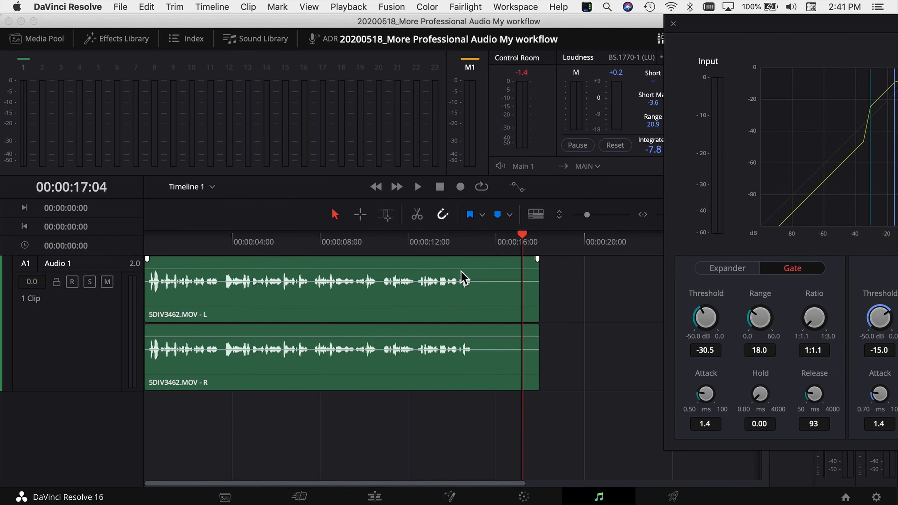
{"action": "left_click", "coordinate": [467, 241]}
{"action": "left_click_drag", "start_coordinate": [538, 270], "coordinate": [561, 271]}
{"action": "left_click", "coordinate": [475, 240]}
Bring the whole Dynamics window into view and play the silent tail with the Gate off and on, checking the Gain Reduction meter.
{"action": "left_click_drag", "start_coordinate": [711, 25], "coordinate": [228, 31]}
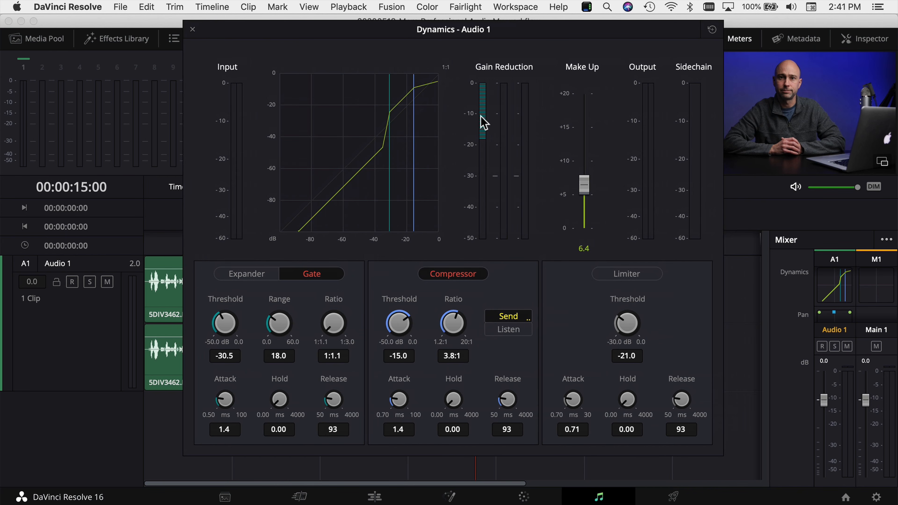
{"action": "left_click", "coordinate": [311, 275]}
{"action": "key", "text": "space"}
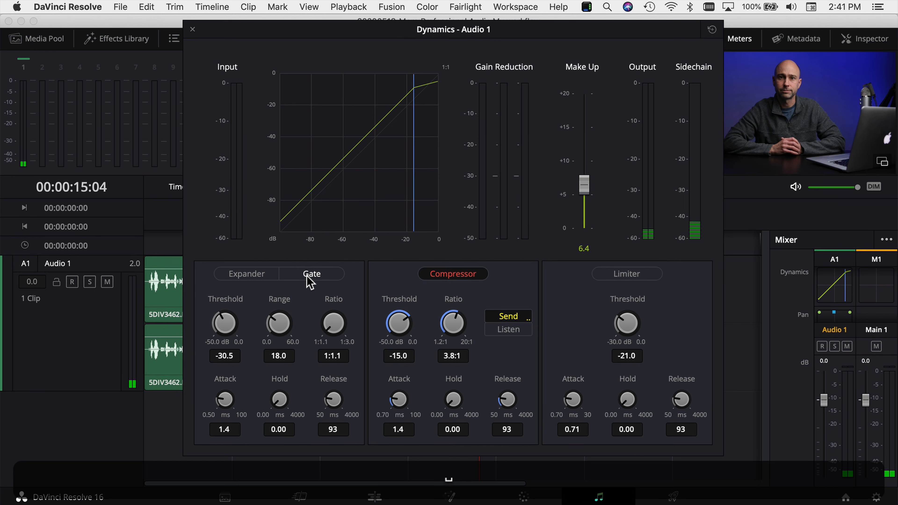
{"action": "left_click", "coordinate": [311, 275]}
{"action": "key", "text": "space"}
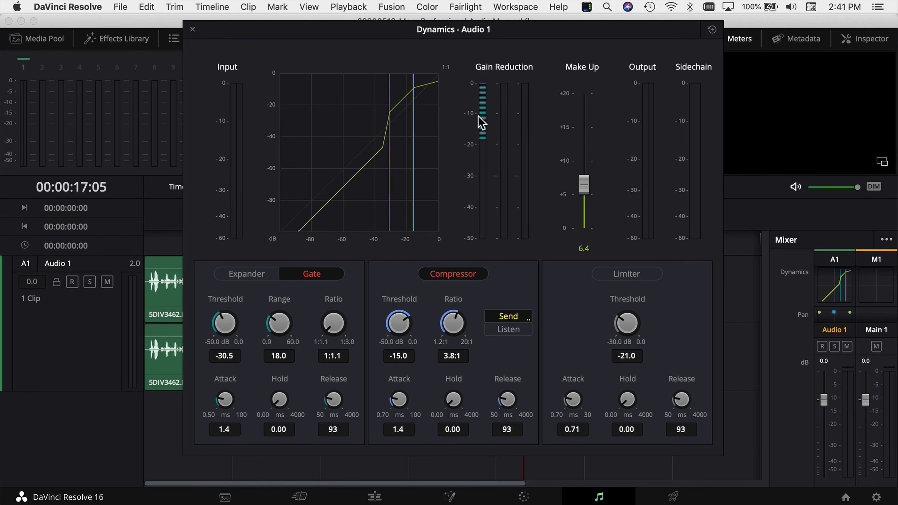
Uncover the timeline and play the first two seconds of the clip to hear how the Gate affects the voice.
{"action": "left_click_drag", "start_coordinate": [425, 31], "coordinate": [717, 24]}
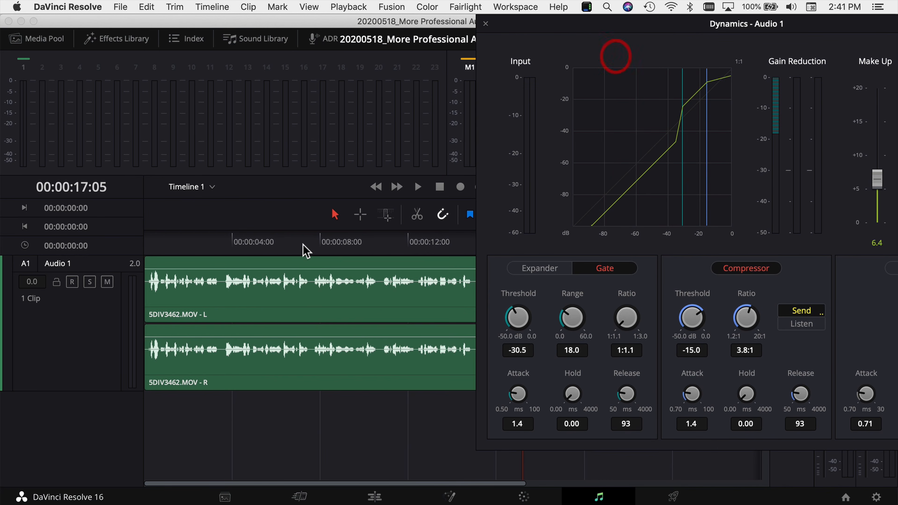
{"action": "left_click", "coordinate": [147, 246]}
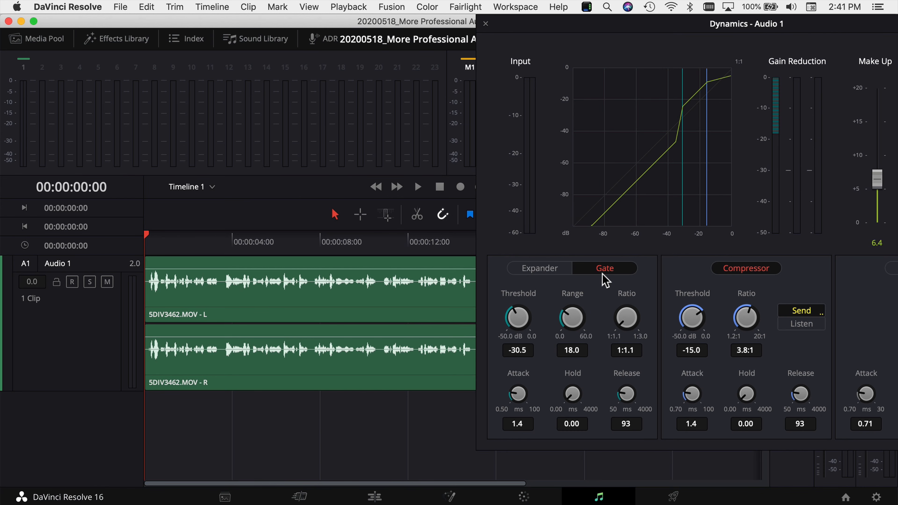
{"action": "key", "text": "space"}
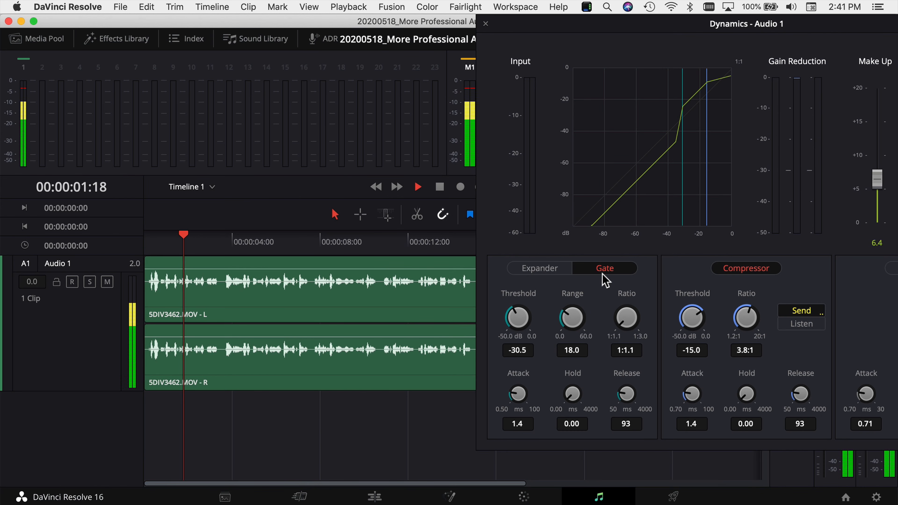
{"action": "key", "text": "space"}
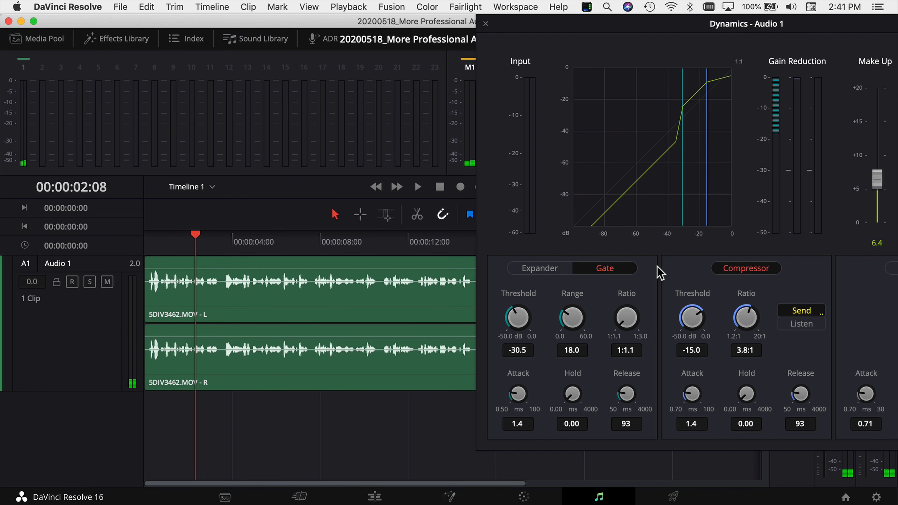
Set the Gate's Threshold to -35.8, Range to 17.4, Hold to 90 and Release to 285.
{"action": "left_click_drag", "start_coordinate": [520, 317], "coordinate": [485, 327]}
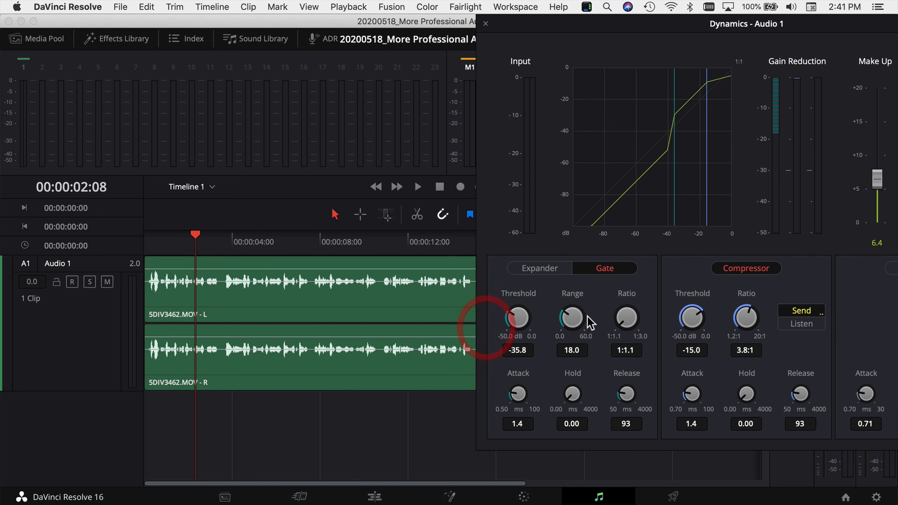
{"action": "mouse_move", "coordinate": [574, 320]}
{"action": "left_mouse_down"}
{"action": "mouse_move", "coordinate": [567, 322]}
{"action": "mouse_move", "coordinate": [582, 308]}
{"action": "left_mouse_up"}
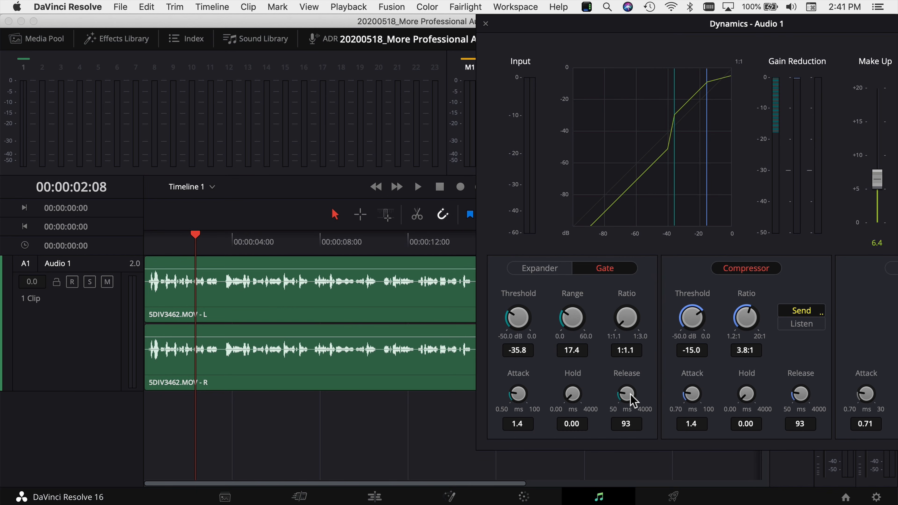
{"action": "mouse_move", "coordinate": [575, 398]}
{"action": "left_mouse_down"}
{"action": "mouse_move", "coordinate": [575, 372]}
{"action": "mouse_move", "coordinate": [594, 371]}
{"action": "mouse_move", "coordinate": [571, 387]}
{"action": "left_mouse_up"}
{"action": "left_click_drag", "start_coordinate": [517, 394], "coordinate": [518, 395]}
{"action": "left_click_drag", "start_coordinate": [628, 393], "coordinate": [647, 397]}
Play the clip from the start, switching the Gate off and on to compare, and place the playhead at 00:00:13:22.
{"action": "left_click_drag", "start_coordinate": [156, 251], "coordinate": [127, 254]}
{"action": "key", "text": "space"}
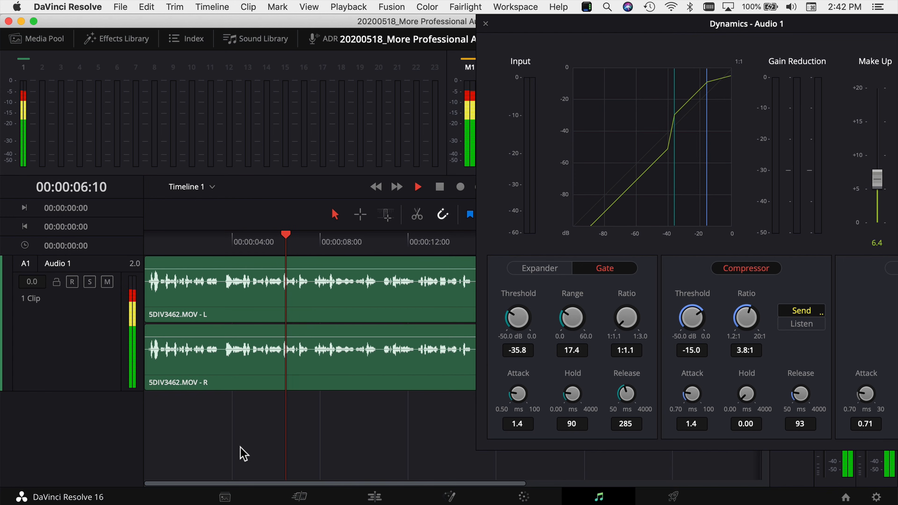
{"action": "left_click", "coordinate": [606, 270]}
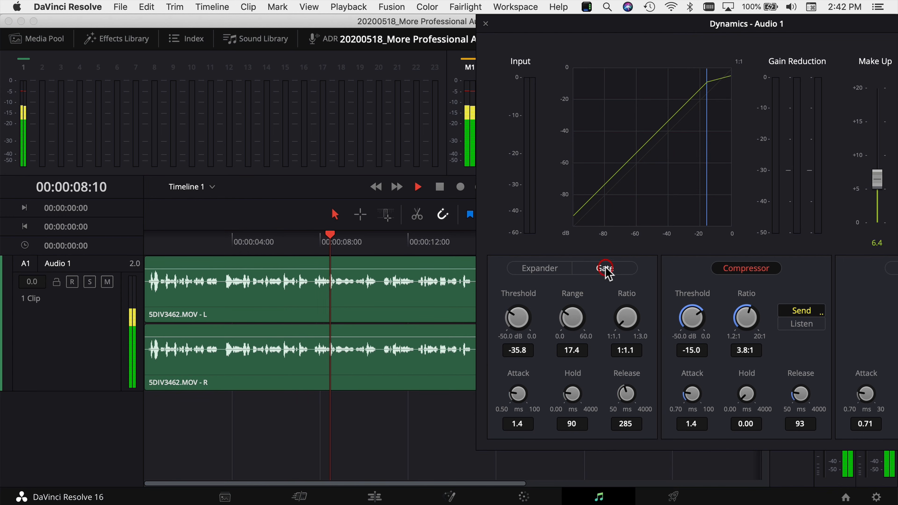
{"action": "left_click", "coordinate": [605, 269]}
{"action": "key", "text": "space"}
{"action": "left_click", "coordinate": [450, 254]}
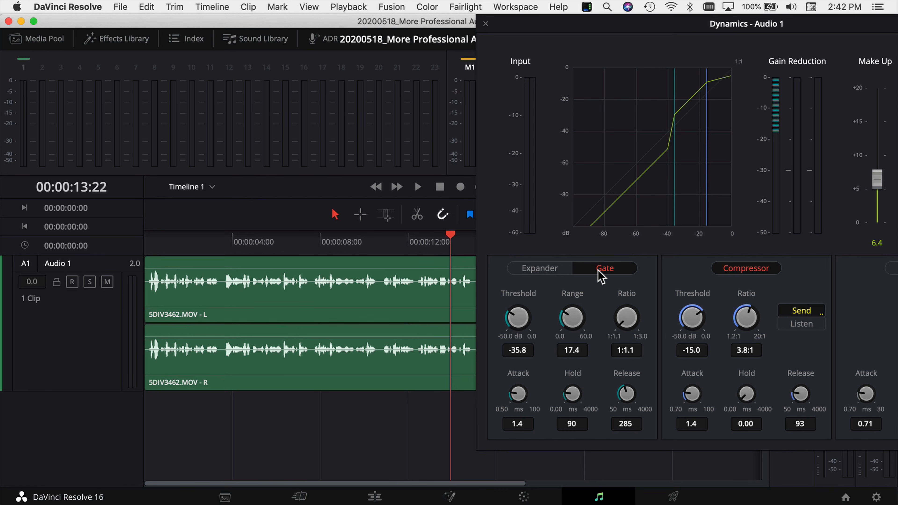
Play the end of the clip to check the Gate, and set its Threshold to -36.7 and Range to 14.4.
{"action": "key", "text": "space"}
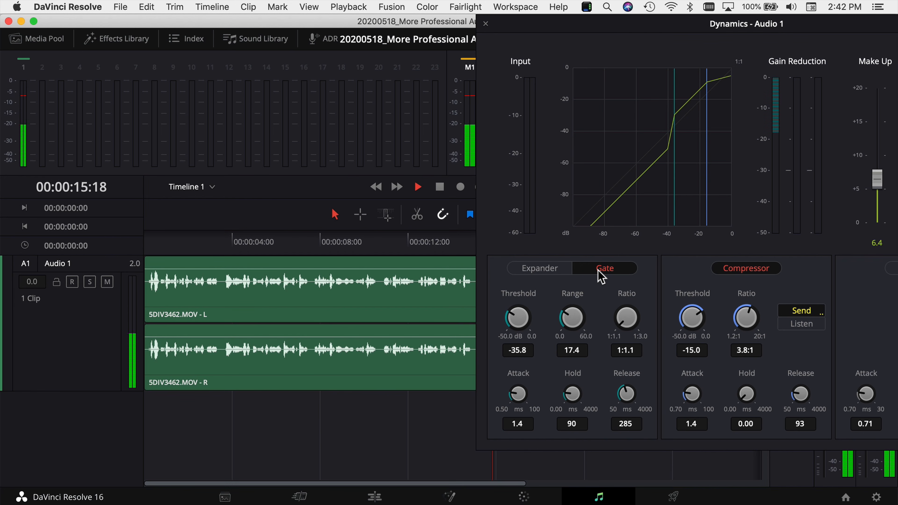
{"action": "key", "text": "space"}
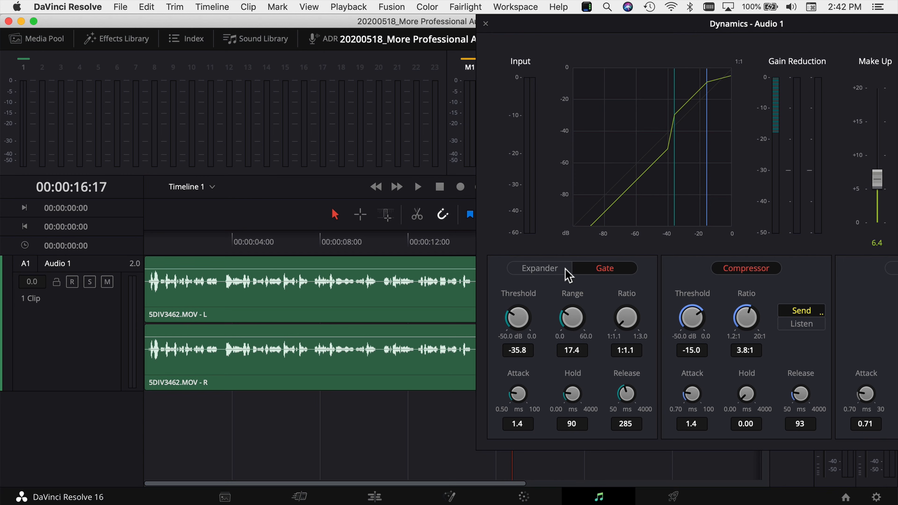
{"action": "left_click_drag", "start_coordinate": [519, 320], "coordinate": [512, 323]}
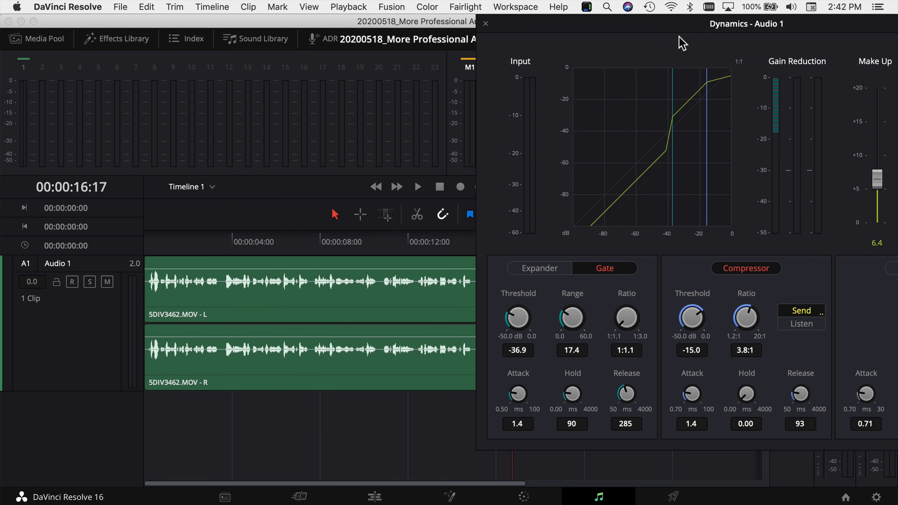
{"action": "left_click_drag", "start_coordinate": [678, 22], "coordinate": [370, 22]}
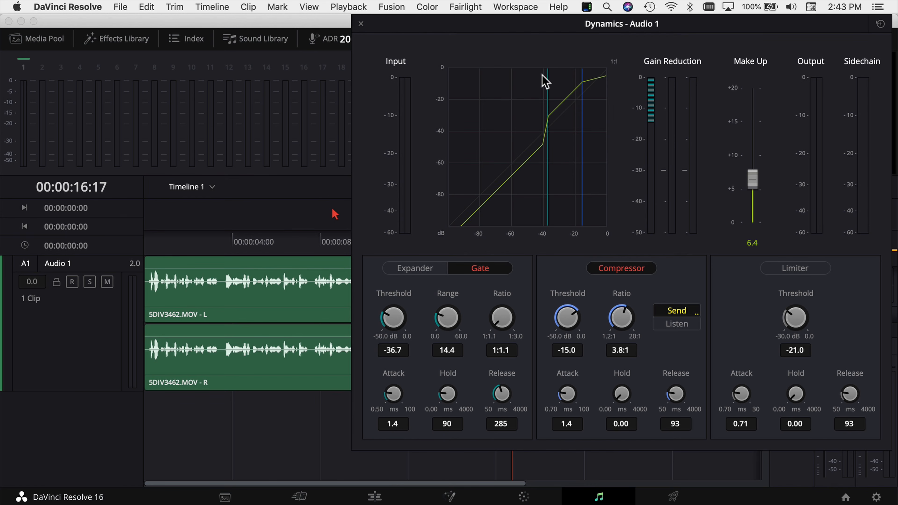
{"action": "left_click", "coordinate": [360, 25]}
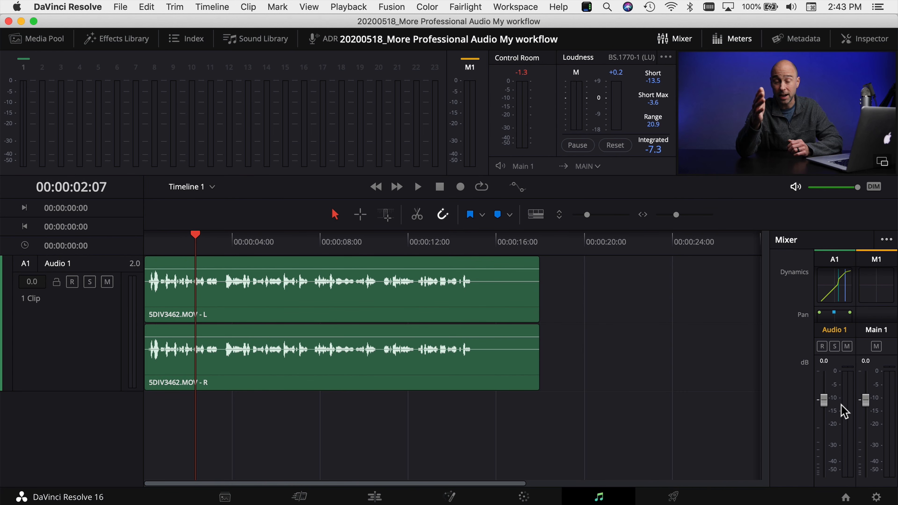
Play the first eight seconds of the clip from the start, checking the Audio 1 and Main 1 levels on the Mixer meters.
{"action": "left_click", "coordinate": [146, 248]}
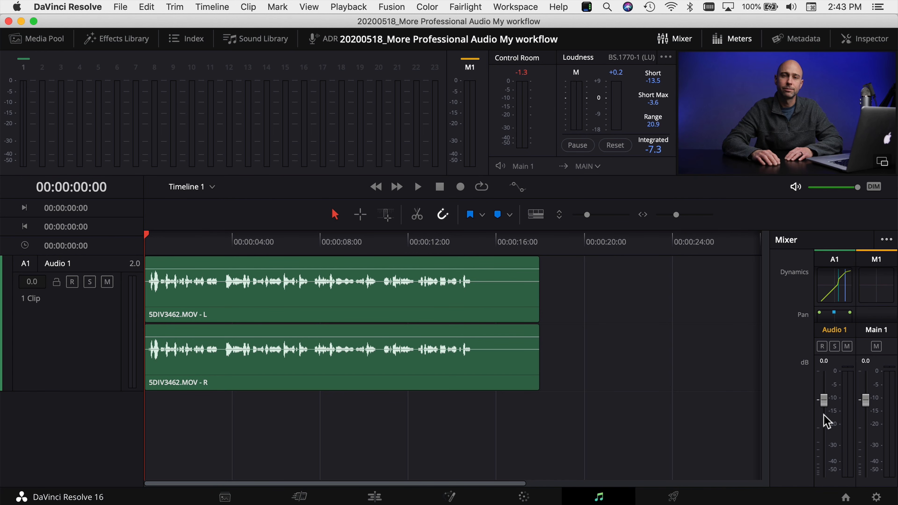
{"action": "key", "text": "space"}
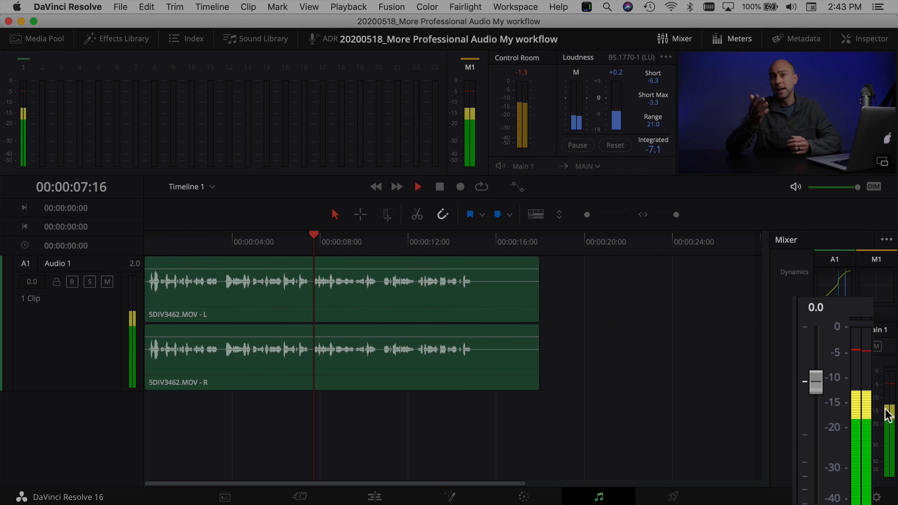
{"action": "key", "text": "space"}
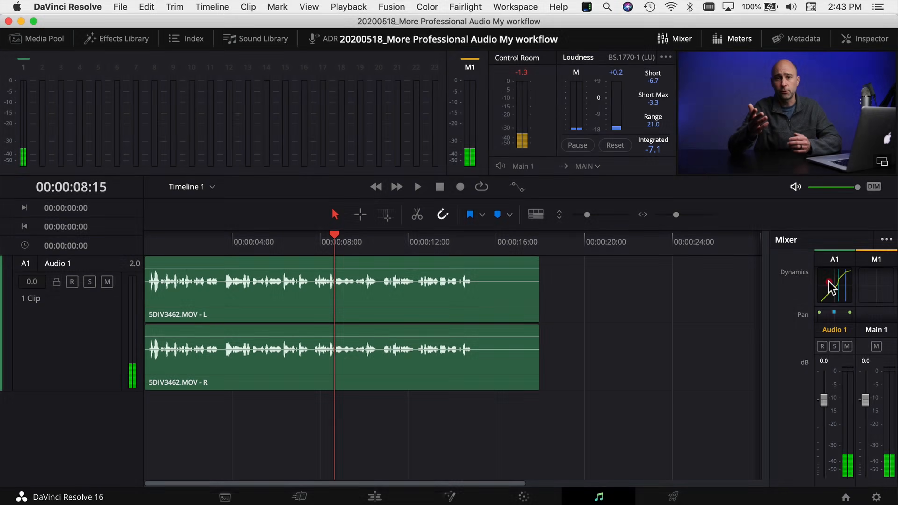
In Audio 1's Dynamics, lower the Make Up gain to 3.9 and set the Compressor's Ratio to 2.4:1.
{"action": "double_click", "coordinate": [829, 282]}
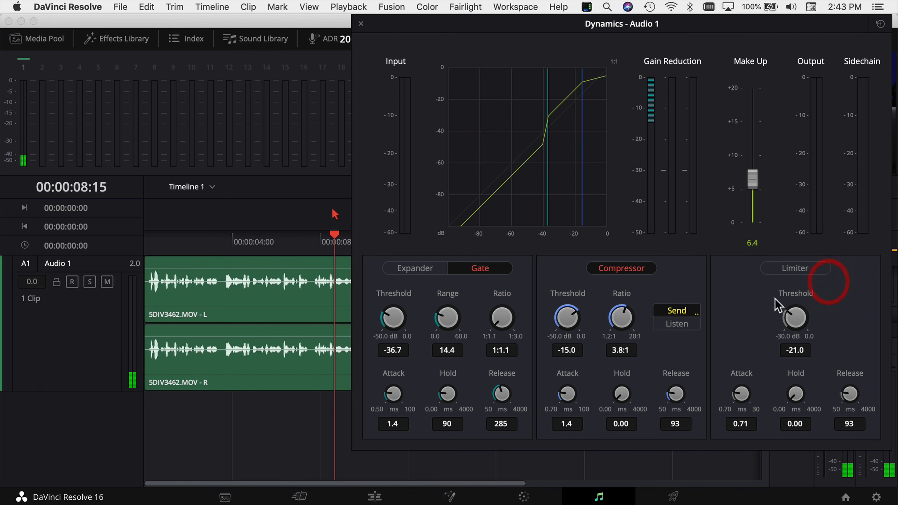
{"action": "left_click_drag", "start_coordinate": [753, 181], "coordinate": [753, 200]}
{"action": "left_click_drag", "start_coordinate": [619, 327], "coordinate": [608, 329]}
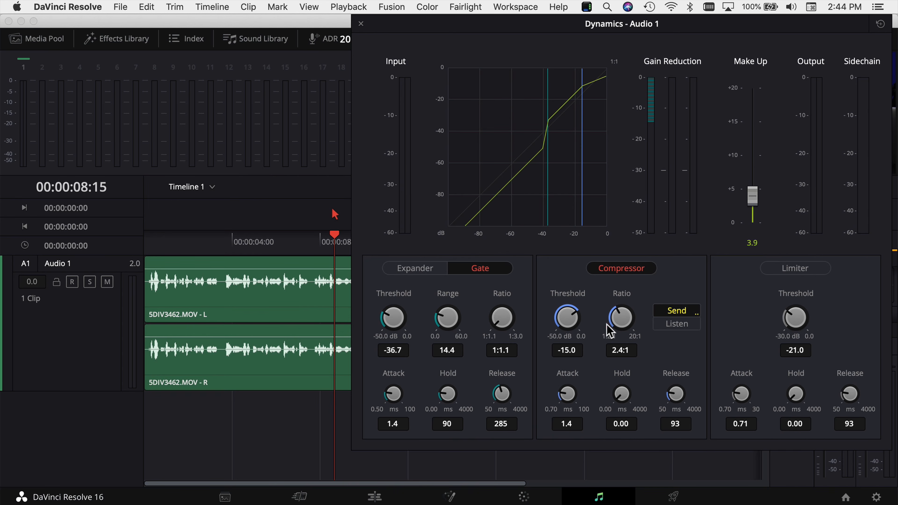
{"action": "left_click", "coordinate": [359, 25]}
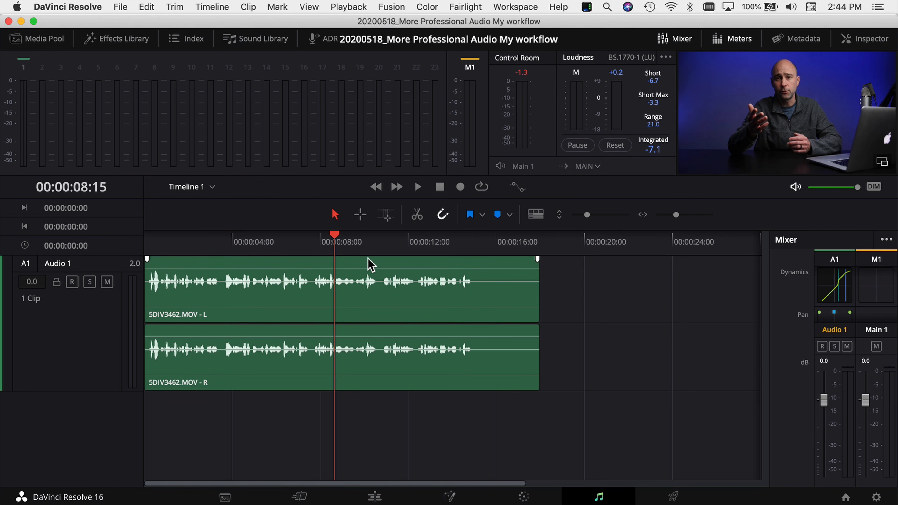
Return the playhead to the start of the timeline and hide the Inputs row in the Mixer.
{"action": "key", "text": "Home"}
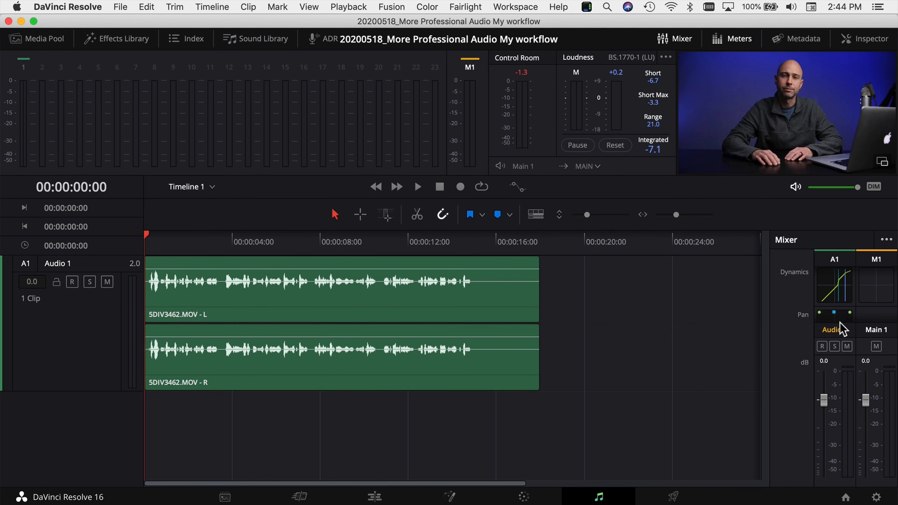
{"action": "scroll", "coordinate": [843, 297], "scroll_direction": "up", "scroll_amount": 5}
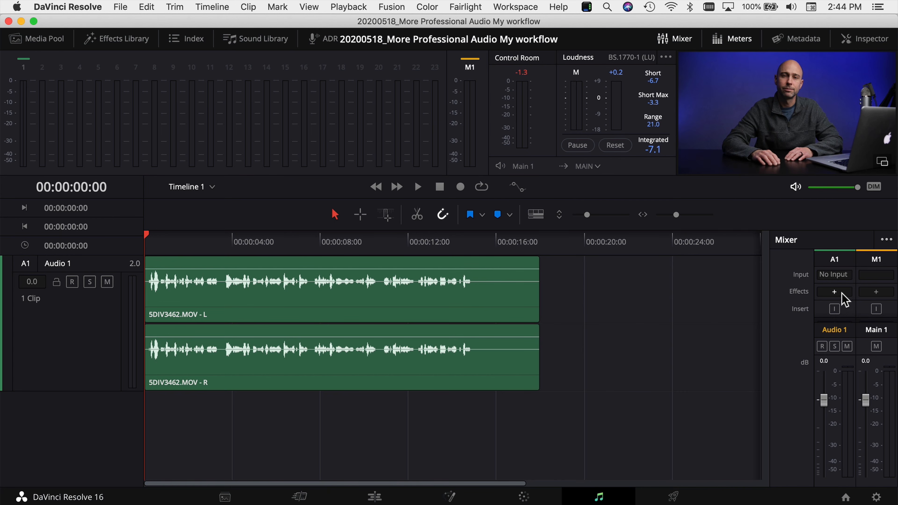
{"action": "scroll", "coordinate": [844, 301], "scroll_direction": "down", "scroll_amount": 5}
{"action": "scroll", "coordinate": [838, 290], "scroll_direction": "down", "scroll_amount": 3}
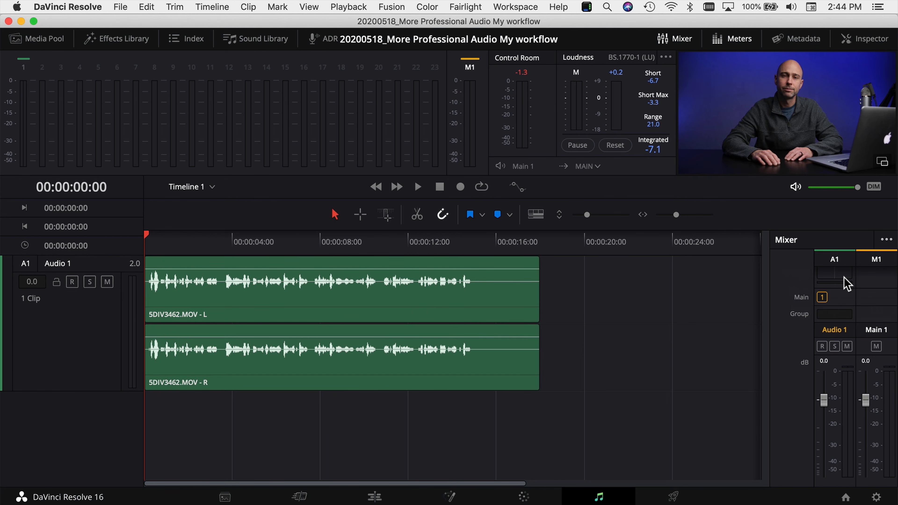
{"action": "left_click", "coordinate": [886, 240]}
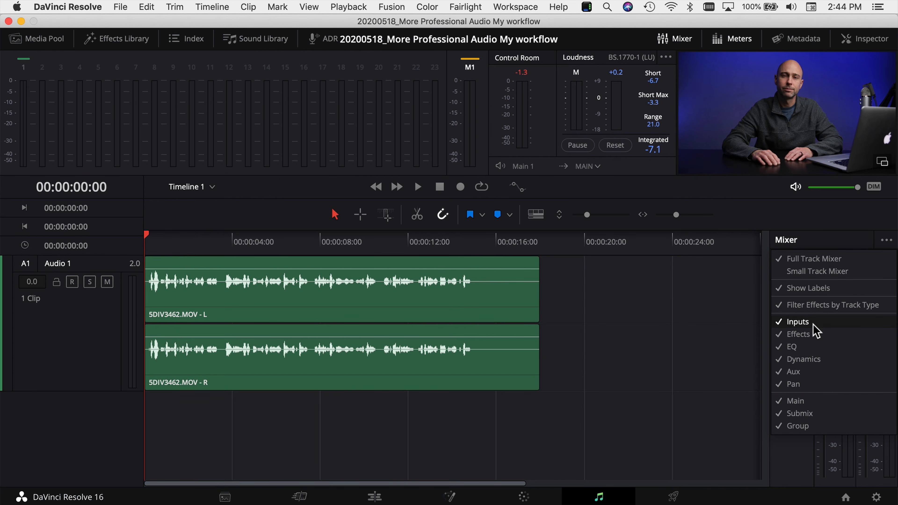
{"action": "left_click", "coordinate": [801, 322]}
{"action": "scroll", "coordinate": [833, 306], "scroll_direction": "up", "scroll_amount": 3}
{"action": "scroll", "coordinate": [834, 305], "scroll_direction": "up", "scroll_amount": 3}
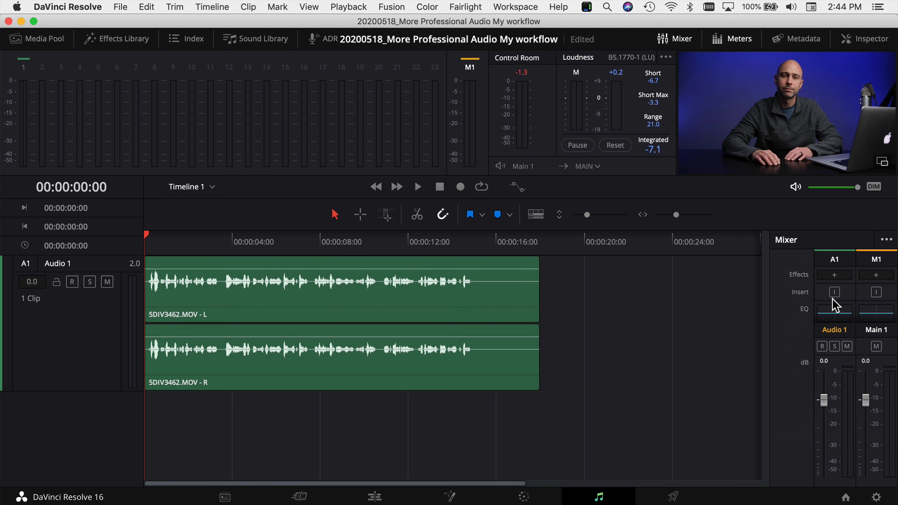
Open Audio 1's Equalizer and enable the Band 1 low cut at 100 Hz and the Band 6 high cut at 10k6.
{"action": "left_click", "coordinate": [833, 314]}
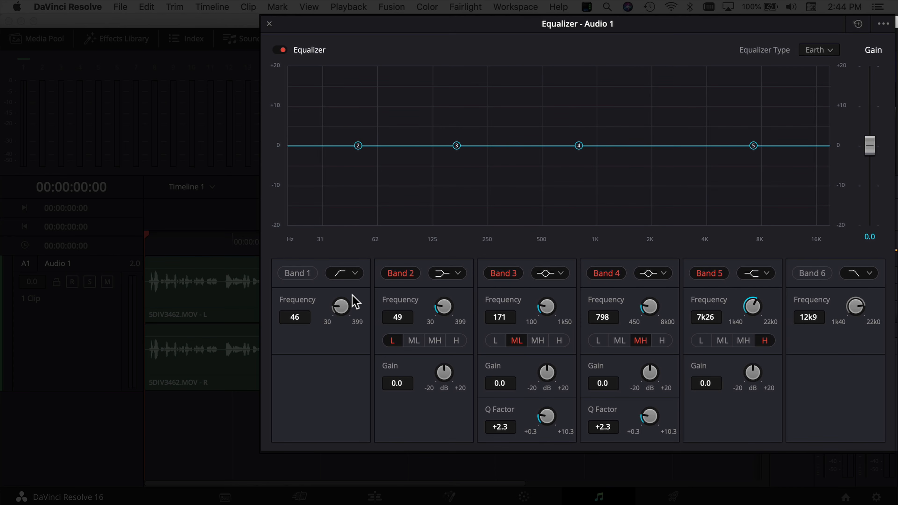
{"action": "left_click", "coordinate": [300, 274]}
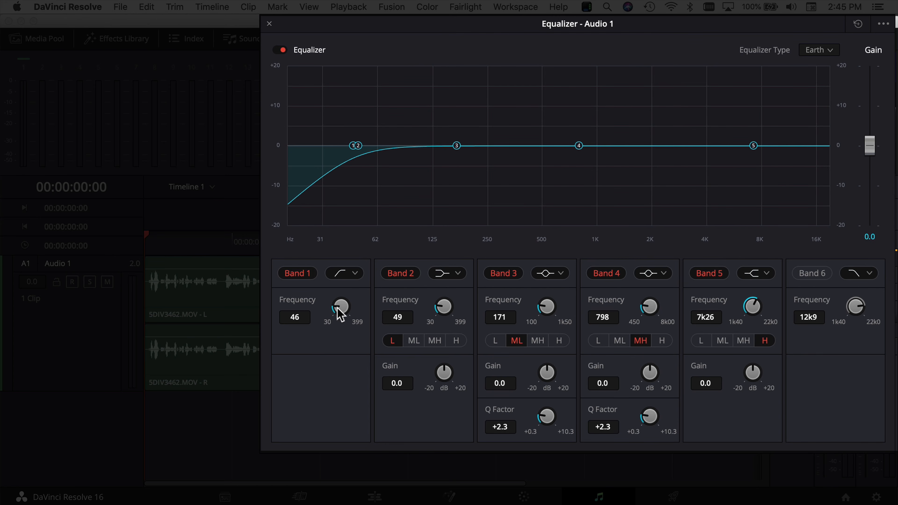
{"action": "left_click_drag", "start_coordinate": [341, 312], "coordinate": [369, 279]}
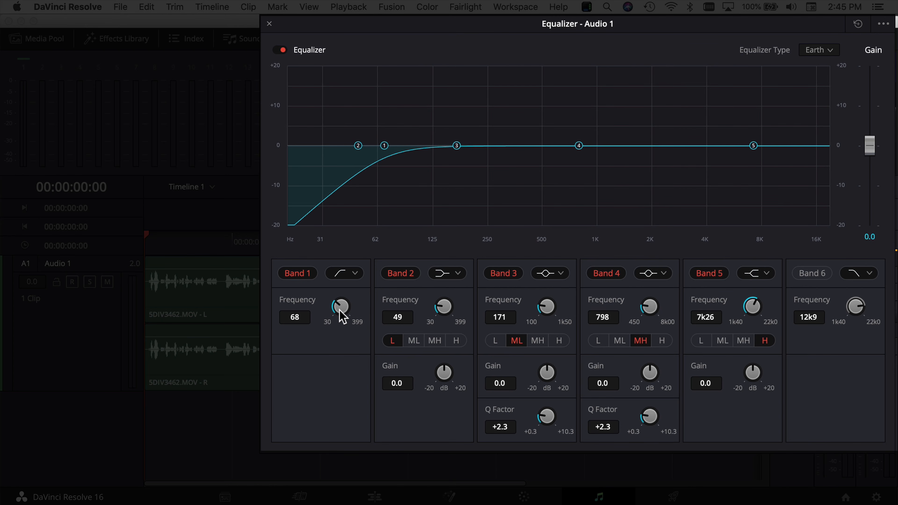
{"action": "left_click_drag", "start_coordinate": [342, 313], "coordinate": [371, 304]}
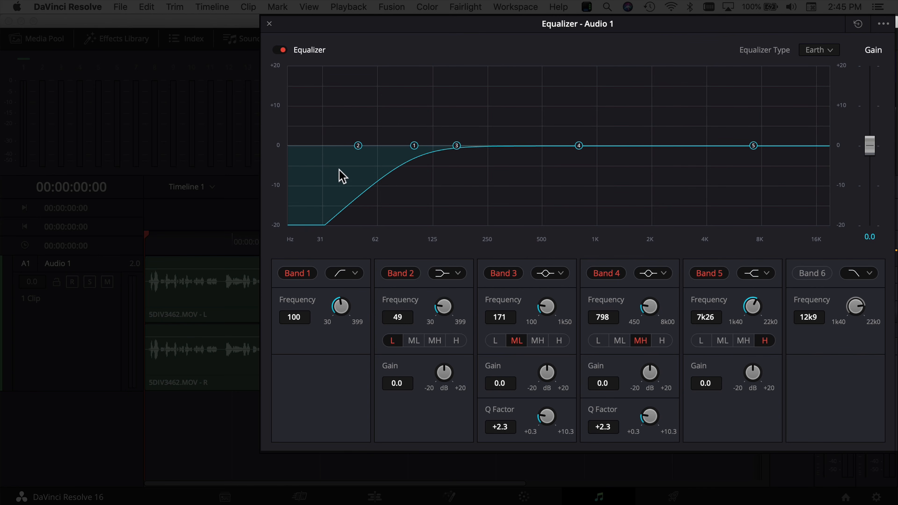
{"action": "left_click", "coordinate": [808, 275]}
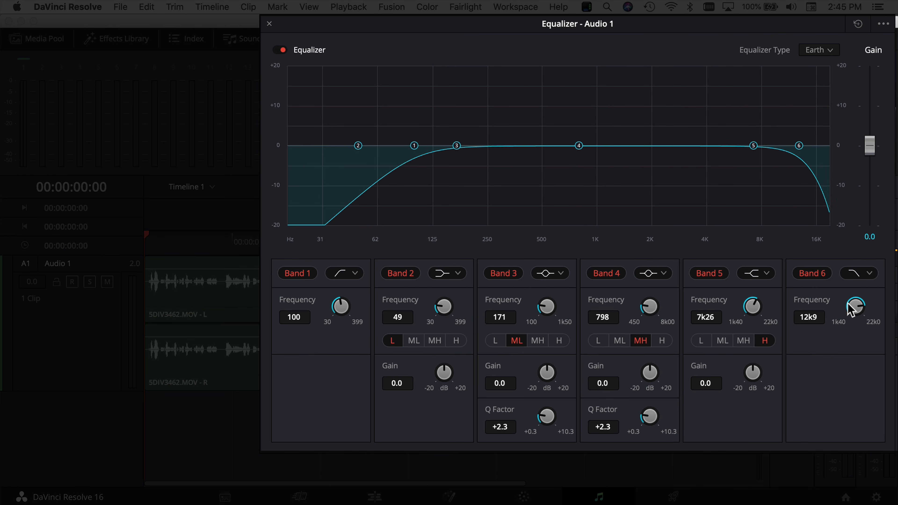
{"action": "left_click_drag", "start_coordinate": [858, 308], "coordinate": [849, 307]}
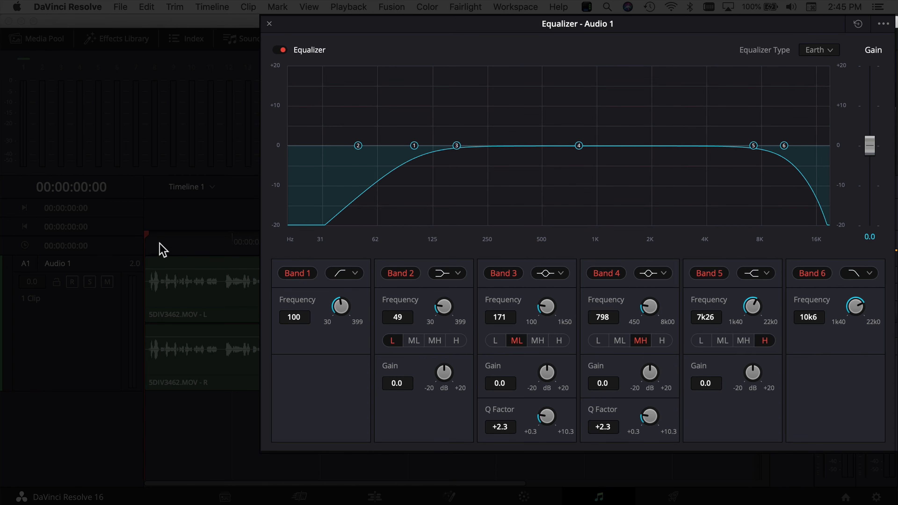
Play the clip from the start, switching the Equalizer off and on to compare the voice, and leave it on.
{"action": "left_click", "coordinate": [281, 49]}
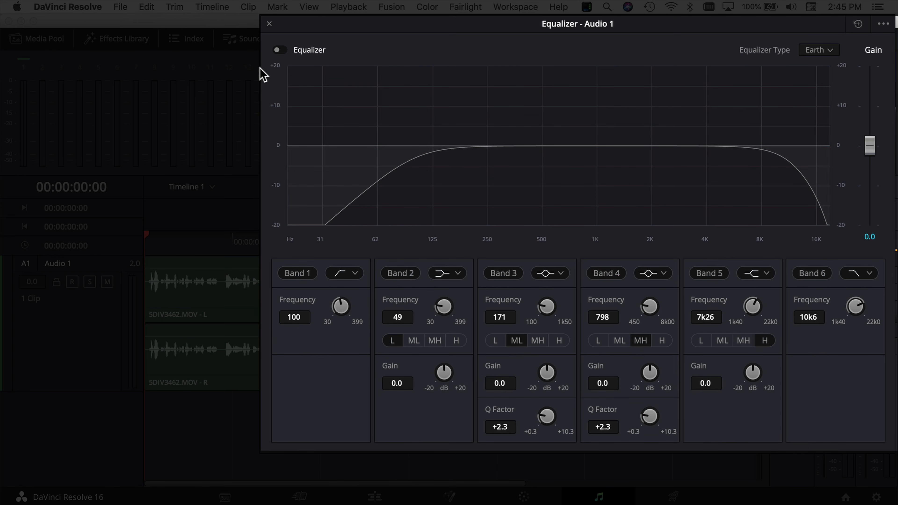
{"action": "key", "text": "space"}
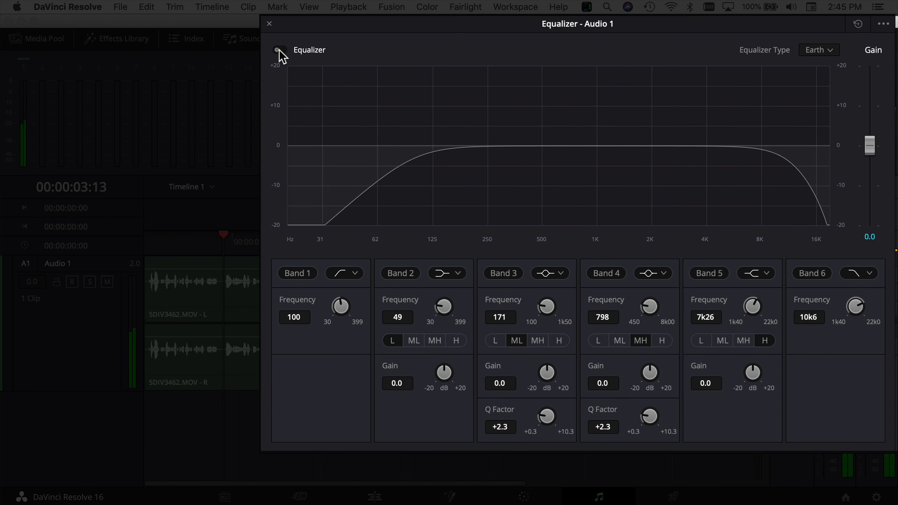
{"action": "left_click", "coordinate": [279, 49]}
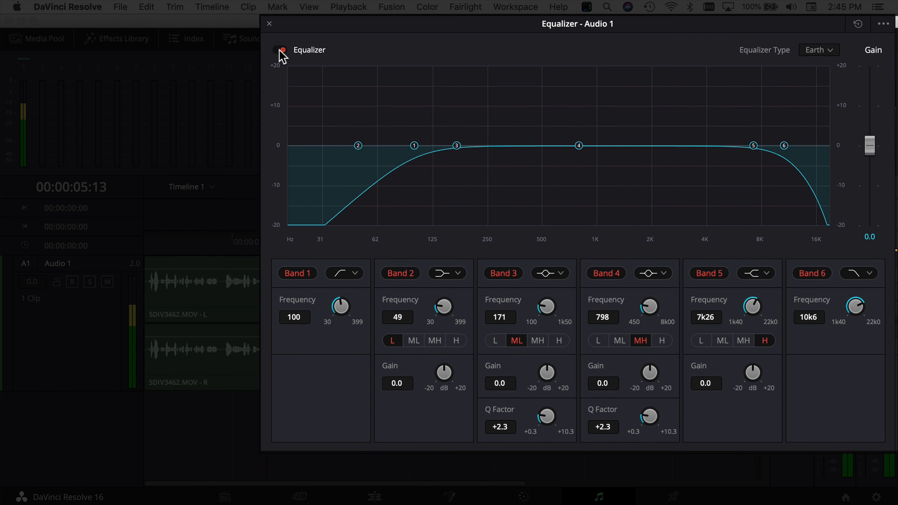
{"action": "left_click", "coordinate": [280, 51]}
{"action": "left_click", "coordinate": [280, 51]}
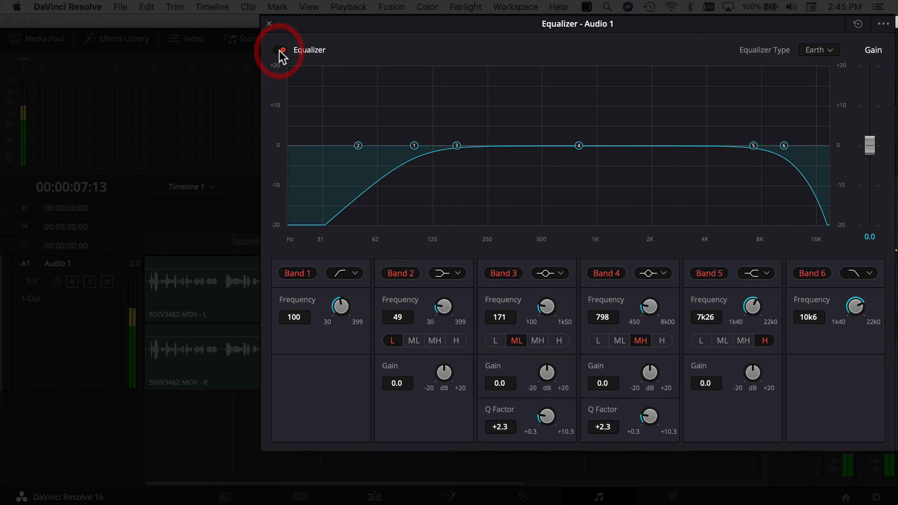
{"action": "key", "text": "space"}
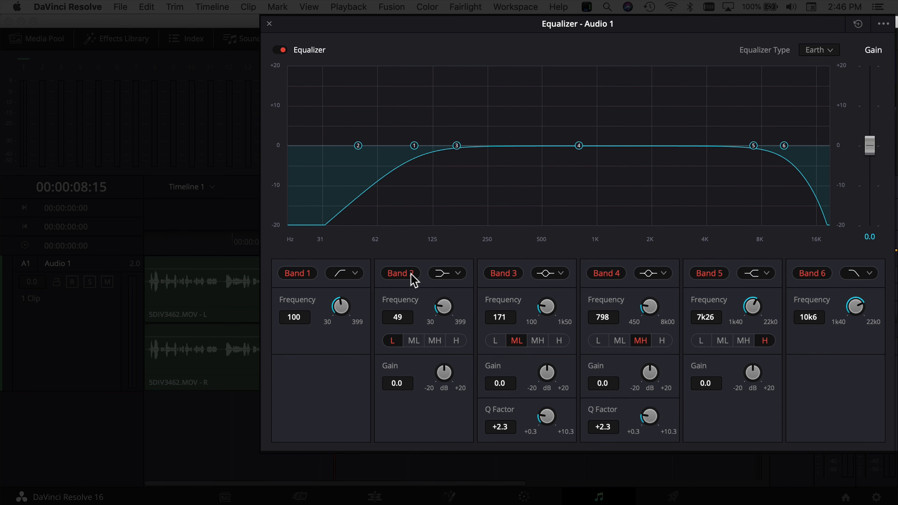
Change Band 2 to the bell shape and set it to 100 Hz with a Gain of +18.5.
{"action": "left_click", "coordinate": [444, 273]}
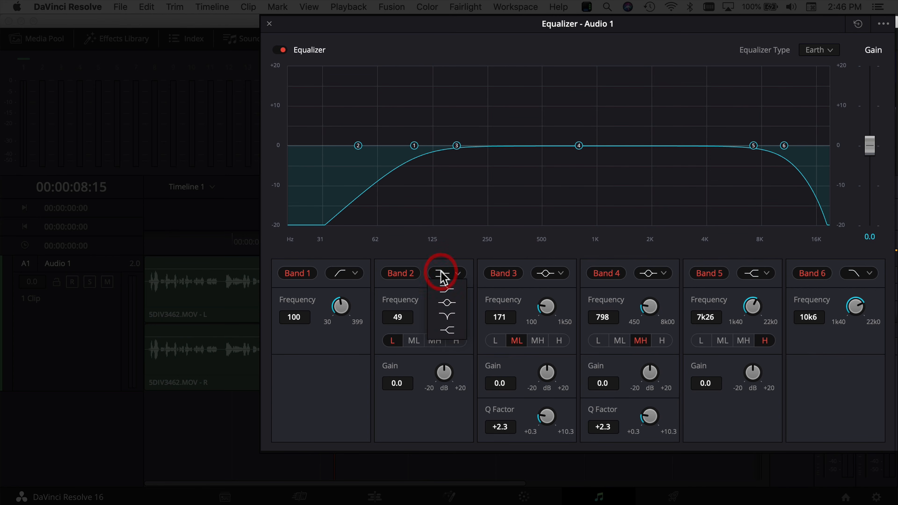
{"action": "left_click", "coordinate": [455, 303]}
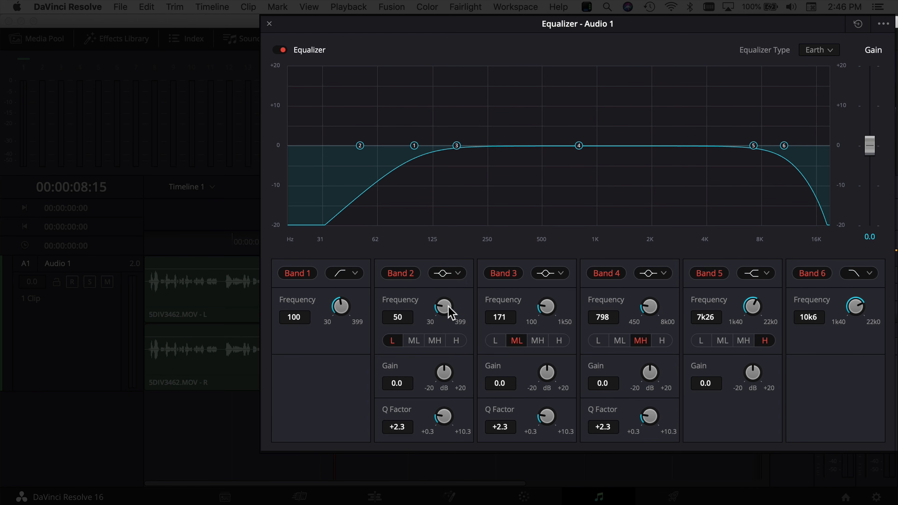
{"action": "mouse_move", "coordinate": [454, 304]}
{"action": "left_mouse_down"}
{"action": "mouse_move", "coordinate": [447, 294]}
{"action": "mouse_move", "coordinate": [456, 304]}
{"action": "left_mouse_up"}
{"action": "mouse_move", "coordinate": [445, 375]}
{"action": "left_mouse_down"}
{"action": "mouse_move", "coordinate": [556, 364]}
{"action": "mouse_move", "coordinate": [480, 361]}
{"action": "mouse_move", "coordinate": [370, 388]}
{"action": "mouse_move", "coordinate": [471, 375]}
{"action": "mouse_move", "coordinate": [448, 381]}
{"action": "left_mouse_up"}
{"action": "left_click_drag", "start_coordinate": [382, 146], "coordinate": [414, 71]}
Try Band 2's Q Factor at narrow +10.2 and wide +0.3, and leave it narrow at +9.3.
{"action": "left_click_drag", "start_coordinate": [447, 420], "coordinate": [598, 396]}
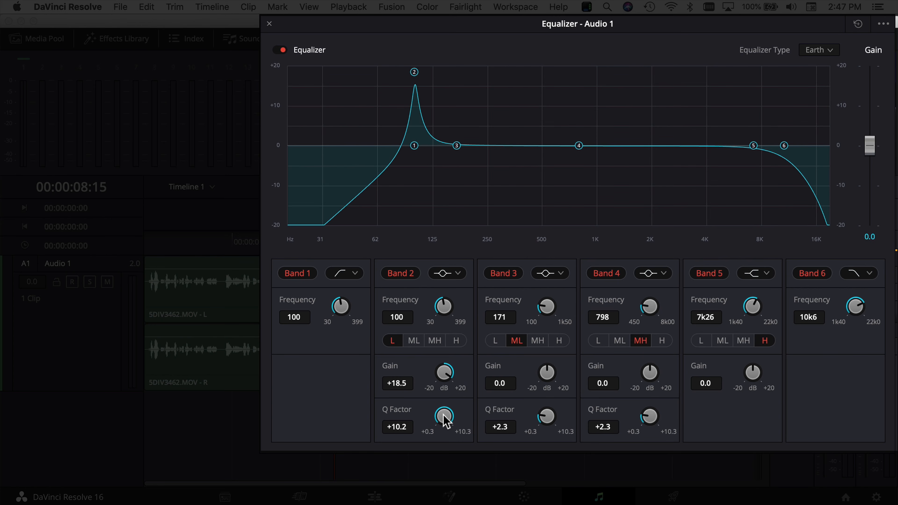
{"action": "left_click_drag", "start_coordinate": [447, 423], "coordinate": [137, 478]}
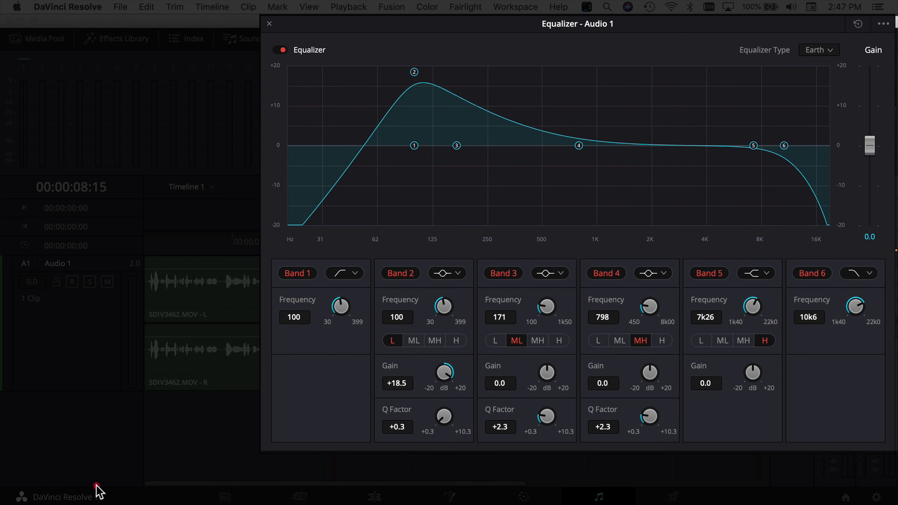
{"action": "double_click", "coordinate": [444, 420]}
{"action": "left_click_drag", "start_coordinate": [444, 423], "coordinate": [579, 411]}
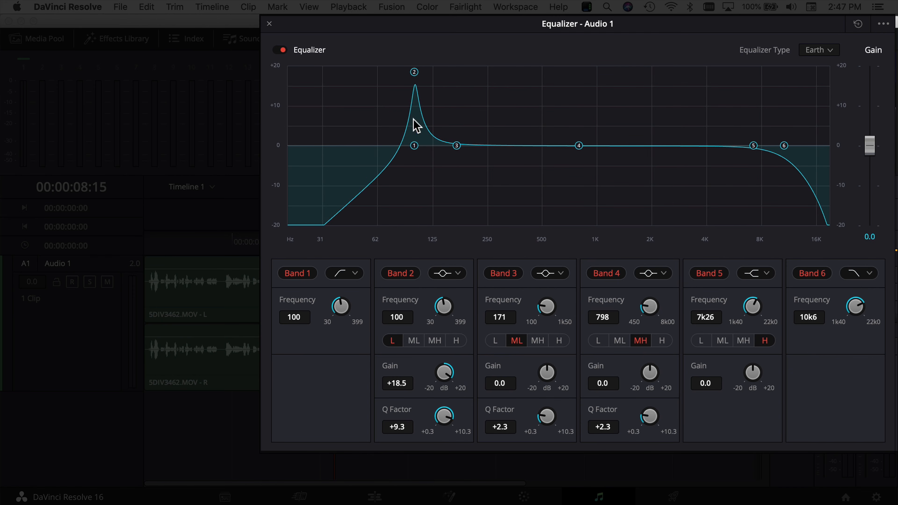
Sweep Band 2's narrow boost through the low mids while playing the clip, ending at 473 Hz with a Gain of +20.0.
{"action": "left_click_drag", "start_coordinate": [416, 74], "coordinate": [490, 54]}
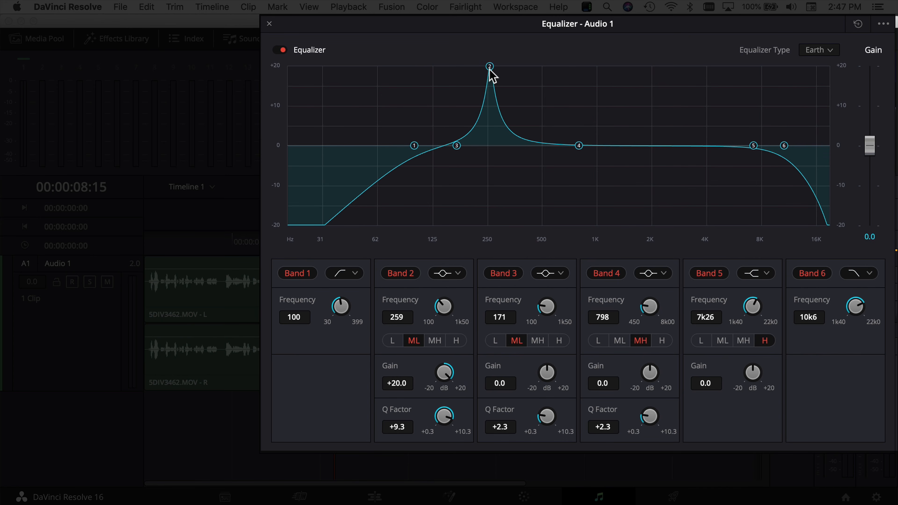
{"action": "left_click_drag", "start_coordinate": [490, 67], "coordinate": [499, 107]}
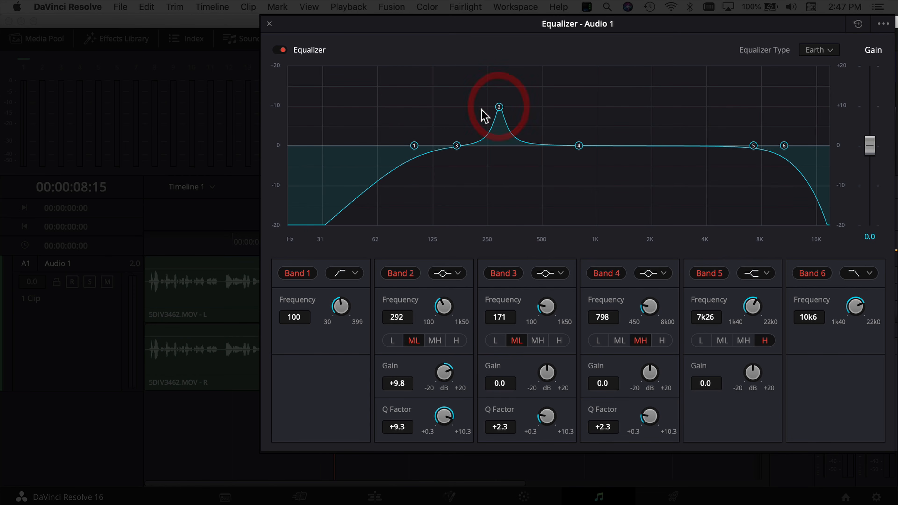
{"action": "left_click", "coordinate": [156, 249]}
{"action": "left_click_drag", "start_coordinate": [499, 107], "coordinate": [537, 47]}
{"action": "key", "text": "space"}
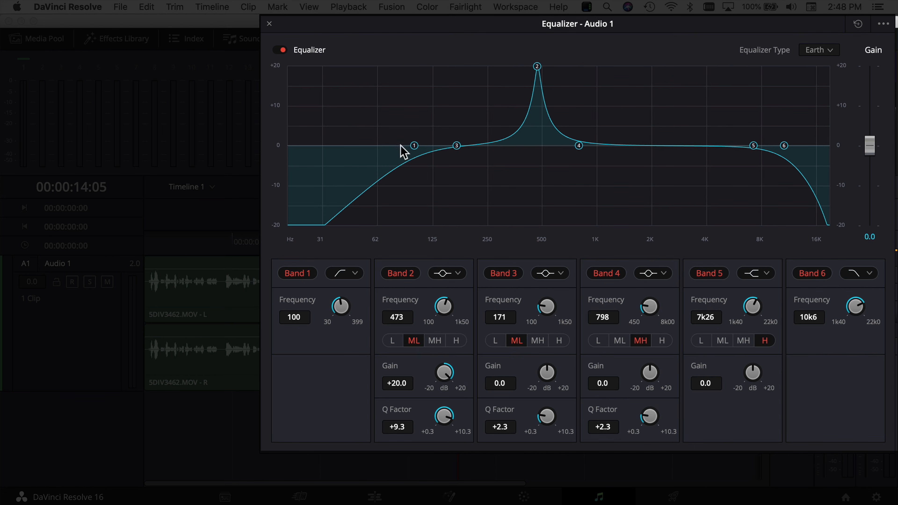
Play the clip from the start while sweeping Band 2's boost, settle at 223 Hz and cut its Gain to -5.5.
{"action": "left_click", "coordinate": [151, 245]}
{"action": "left_click_drag", "start_coordinate": [151, 244], "coordinate": [141, 249]}
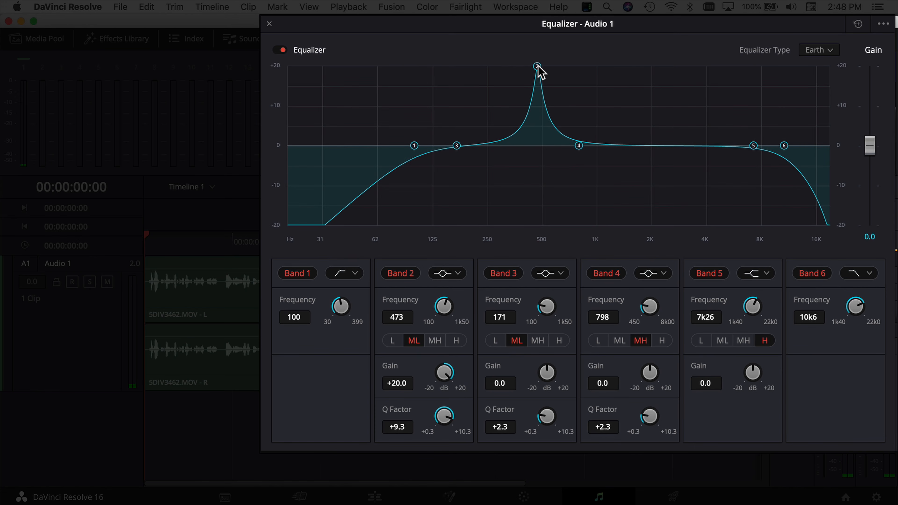
{"action": "key", "text": "space"}
{"action": "left_click_drag", "start_coordinate": [538, 66], "coordinate": [479, 38]}
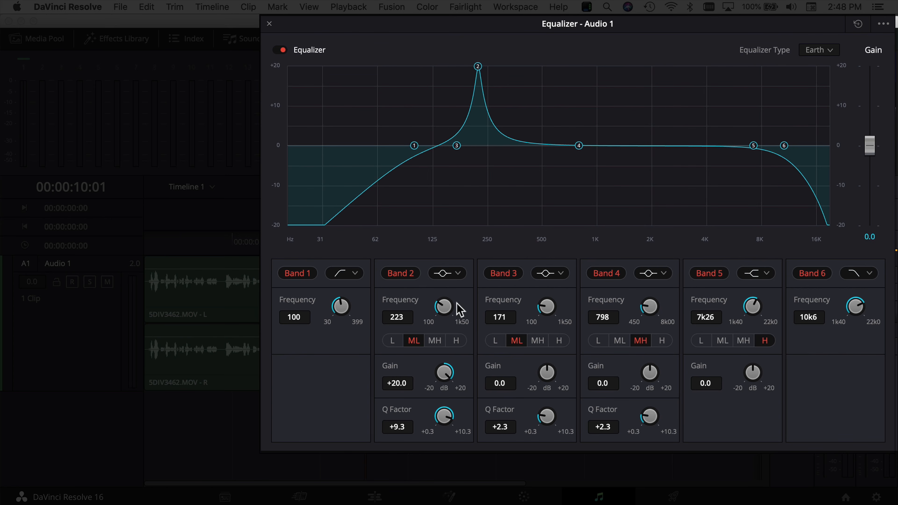
{"action": "left_click_drag", "start_coordinate": [446, 376], "coordinate": [321, 397]}
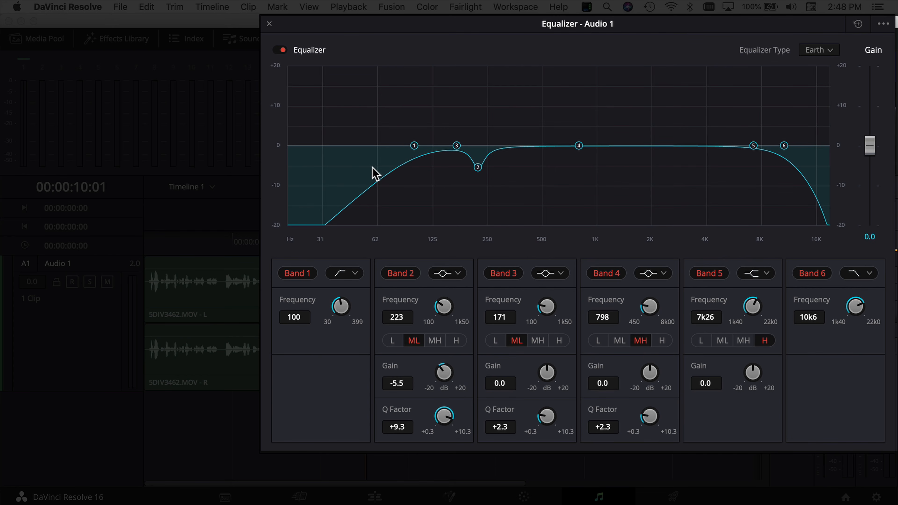
Replay the clip with Band 2 switched off and on, and refine it to a Q Factor of +8.2 and a Gain of -4.4.
{"action": "left_click", "coordinate": [147, 244]}
{"action": "key", "text": "space"}
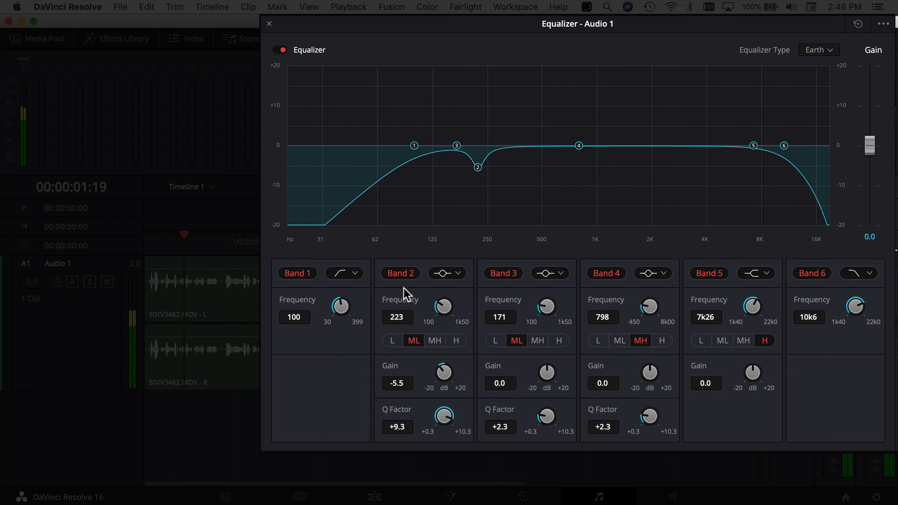
{"action": "left_click", "coordinate": [403, 274]}
{"action": "left_click", "coordinate": [403, 275]}
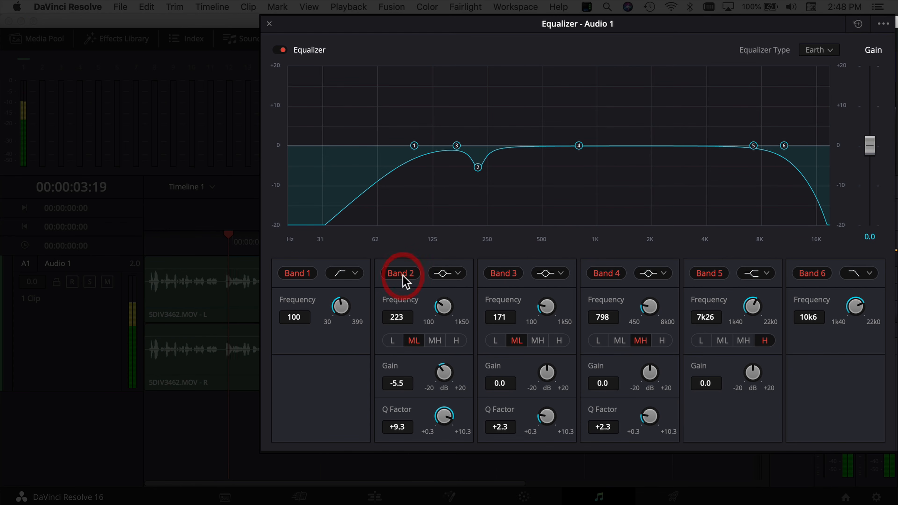
{"action": "left_click", "coordinate": [444, 417]}
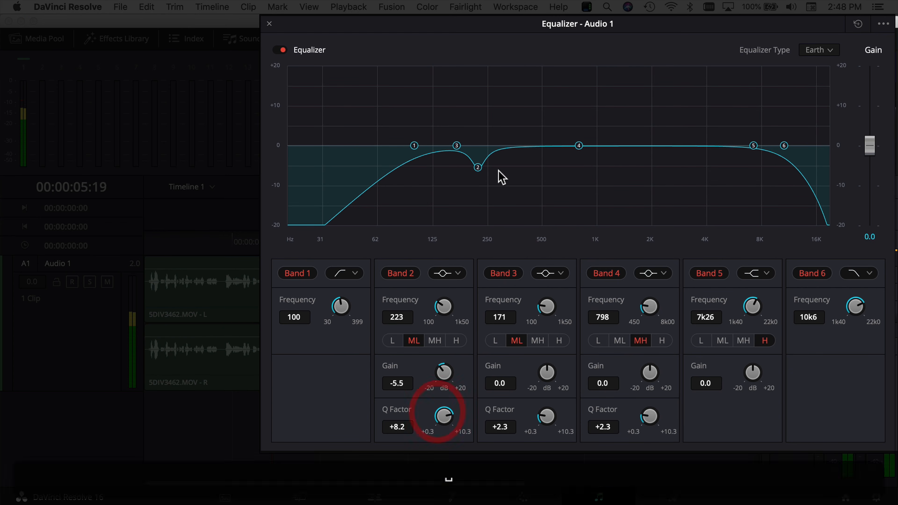
{"action": "left_click_drag", "start_coordinate": [445, 373], "coordinate": [444, 370]}
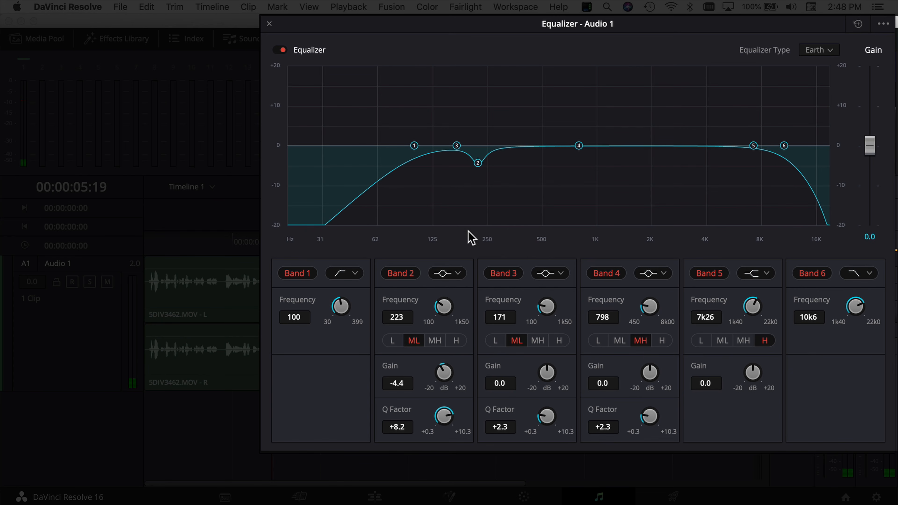
Make Band 3 a narrow boost at 427 Hz with a Q Factor of +9.7 and a Gain of +18.5.
{"action": "left_click_drag", "start_coordinate": [456, 145], "coordinate": [581, 148]}
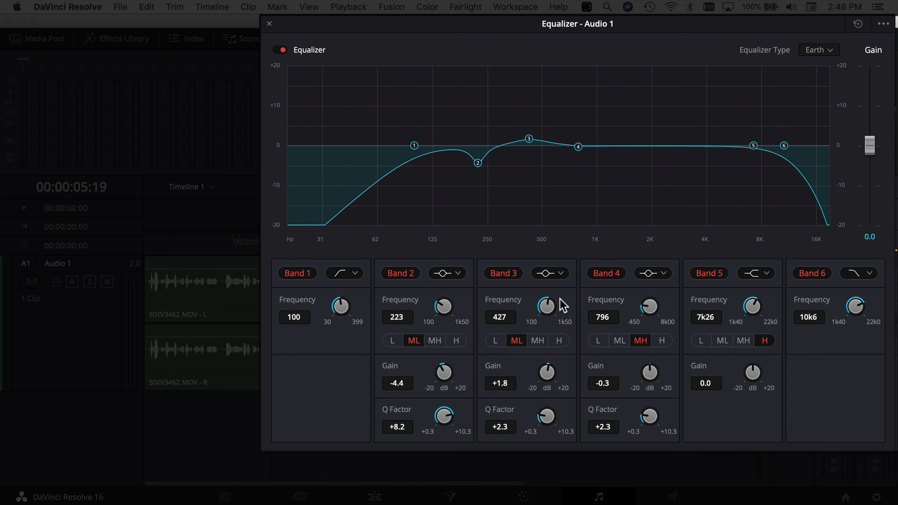
{"action": "left_click_drag", "start_coordinate": [547, 419], "coordinate": [774, 433]}
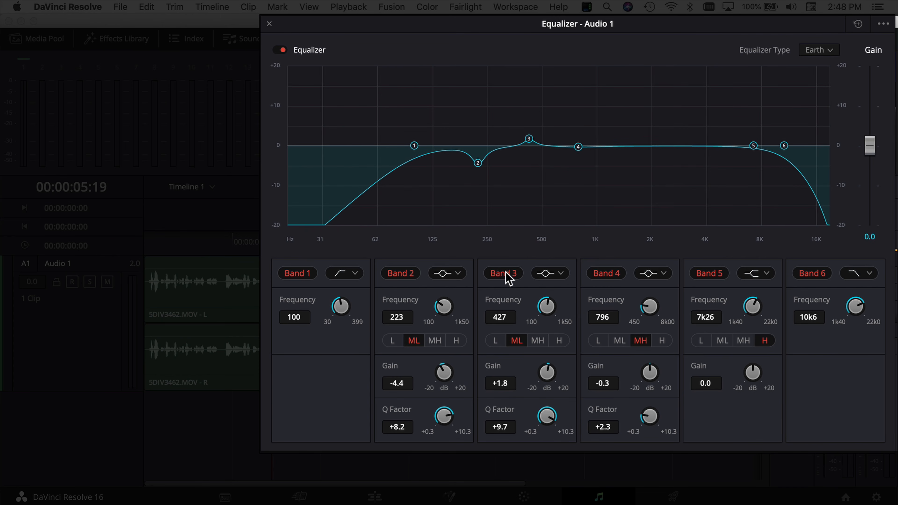
{"action": "left_click_drag", "start_coordinate": [549, 375], "coordinate": [824, 383]}
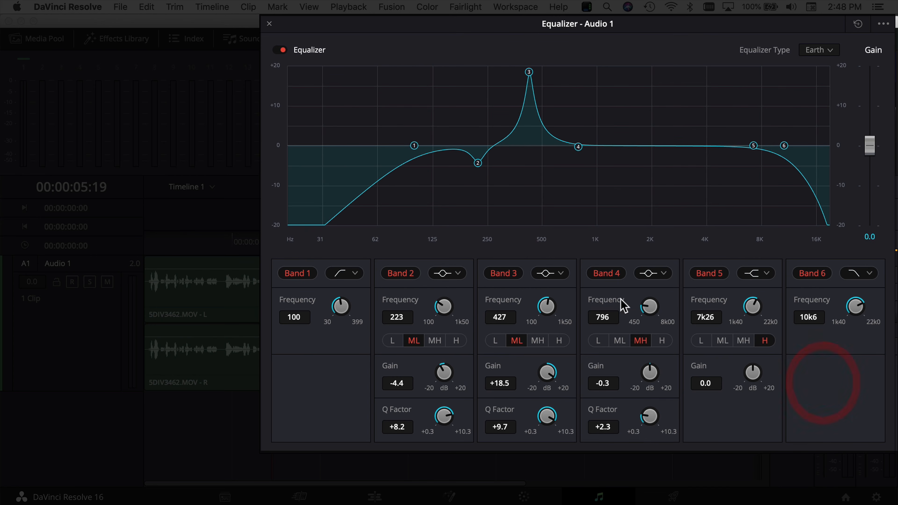
Sweep Band 3's boost while playing from the start, settle at 528 Hz and cut its Gain to -5.9.
{"action": "left_click_drag", "start_coordinate": [162, 247], "coordinate": [136, 245]}
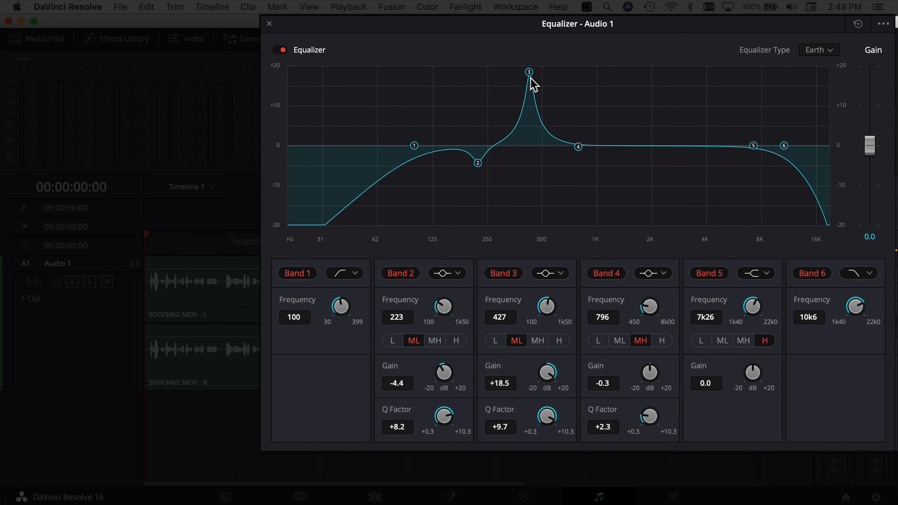
{"action": "key", "text": "space"}
{"action": "left_click_drag", "start_coordinate": [530, 73], "coordinate": [548, 64]}
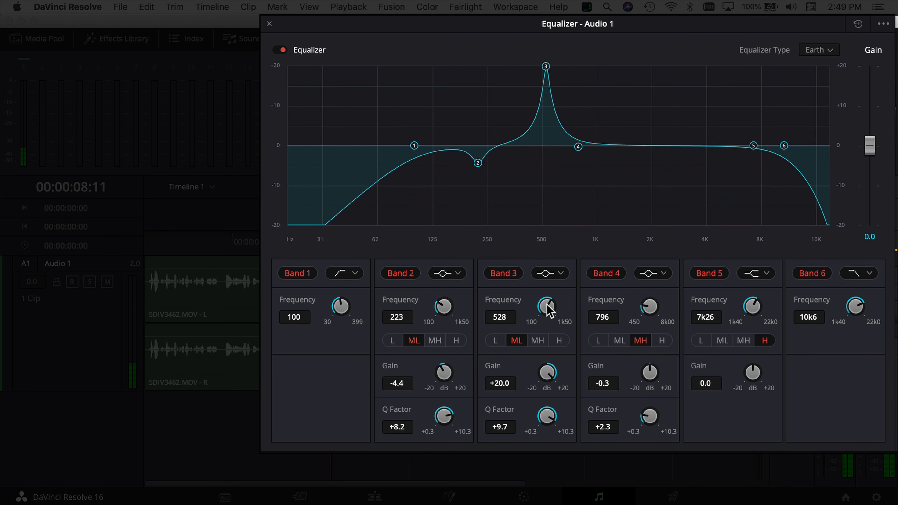
{"action": "left_click_drag", "start_coordinate": [551, 378], "coordinate": [420, 407]}
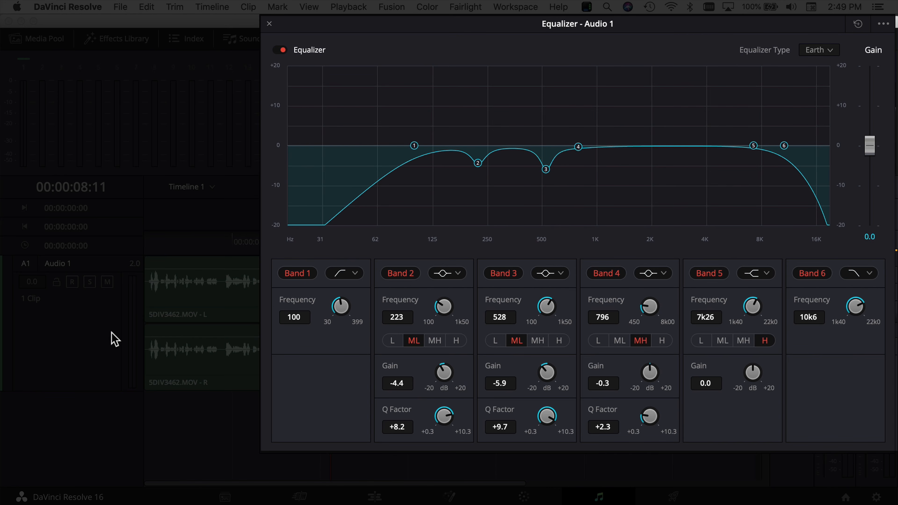
Replay the clip from the start and refine Band 3 to a Gain of -9.4 and a Q Factor of +9.5.
{"action": "left_click", "coordinate": [149, 241]}
{"action": "key", "text": "space"}
{"action": "mouse_move", "coordinate": [550, 375]}
{"action": "left_mouse_down"}
{"action": "mouse_move", "coordinate": [508, 386]}
{"action": "mouse_move", "coordinate": [652, 369]}
{"action": "mouse_move", "coordinate": [533, 376]}
{"action": "left_mouse_up"}
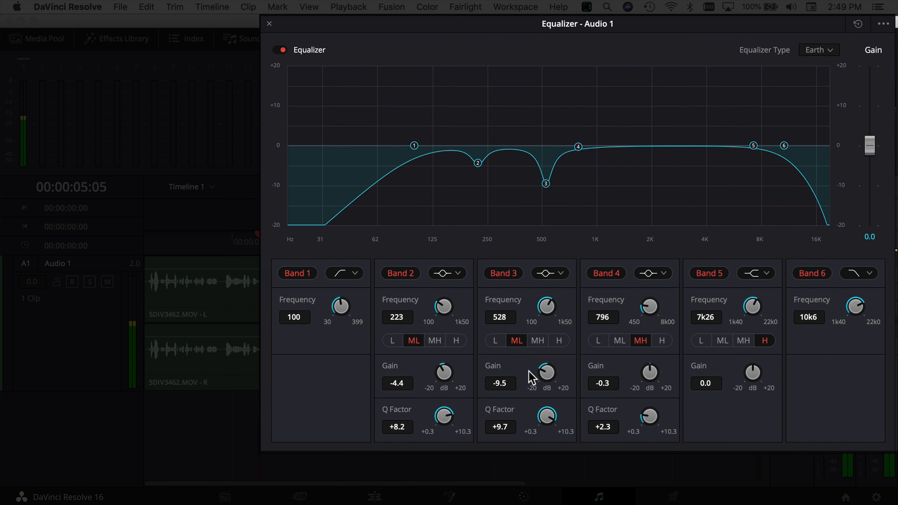
{"action": "left_click_drag", "start_coordinate": [551, 424], "coordinate": [549, 425]}
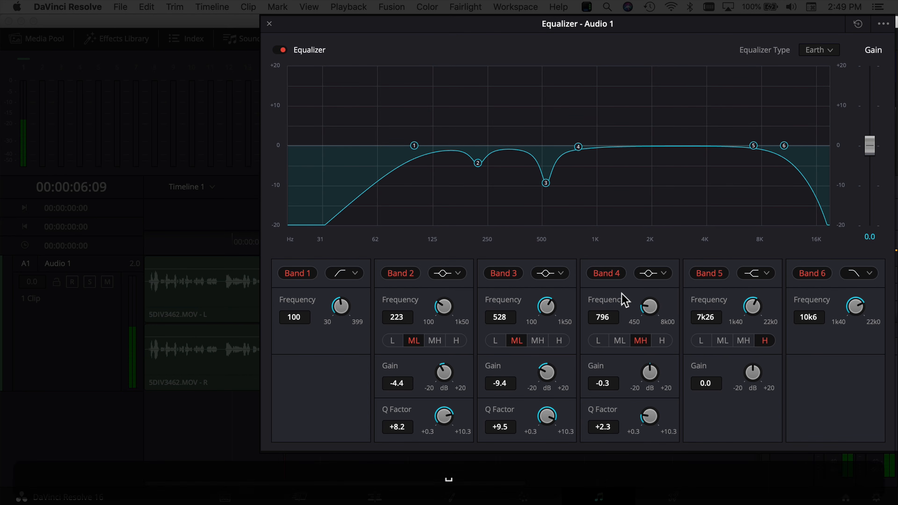
Narrow Band 4 to a Q Factor of +9.7 and sweep its boost during playback, ending at 1k00 with a Gain of +19.8.
{"action": "left_click_drag", "start_coordinate": [651, 417], "coordinate": [778, 406]}
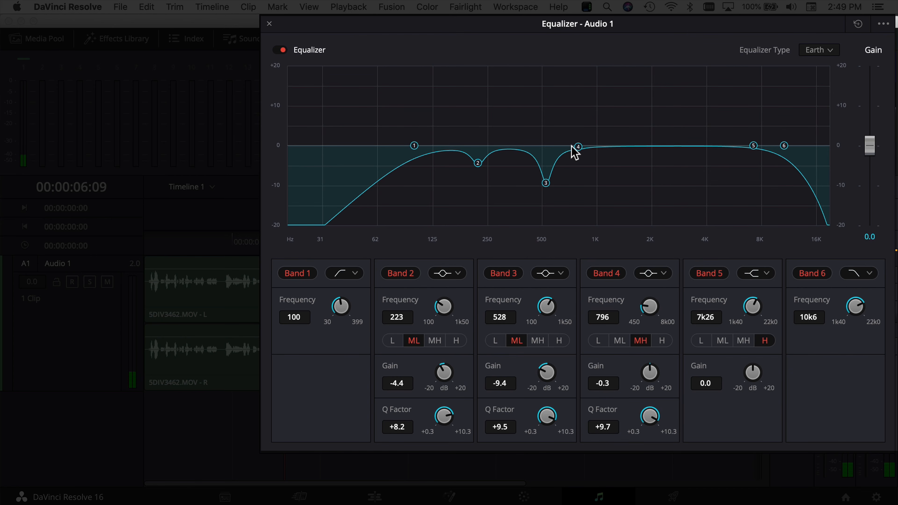
{"action": "left_click_drag", "start_coordinate": [579, 147], "coordinate": [628, 58]}
{"action": "left_click", "coordinate": [145, 237]}
{"action": "key", "text": "space"}
{"action": "left_click_drag", "start_coordinate": [629, 66], "coordinate": [651, 66]}
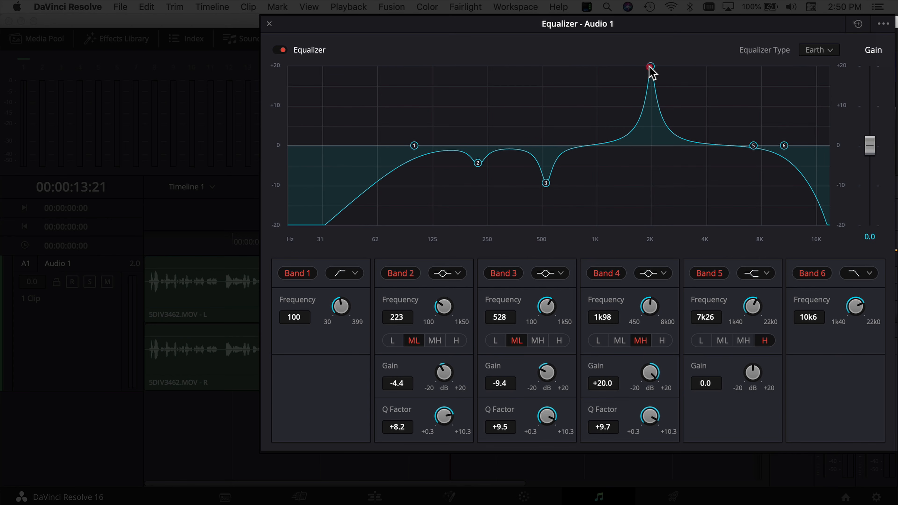
{"action": "left_click_drag", "start_coordinate": [652, 67], "coordinate": [596, 67]}
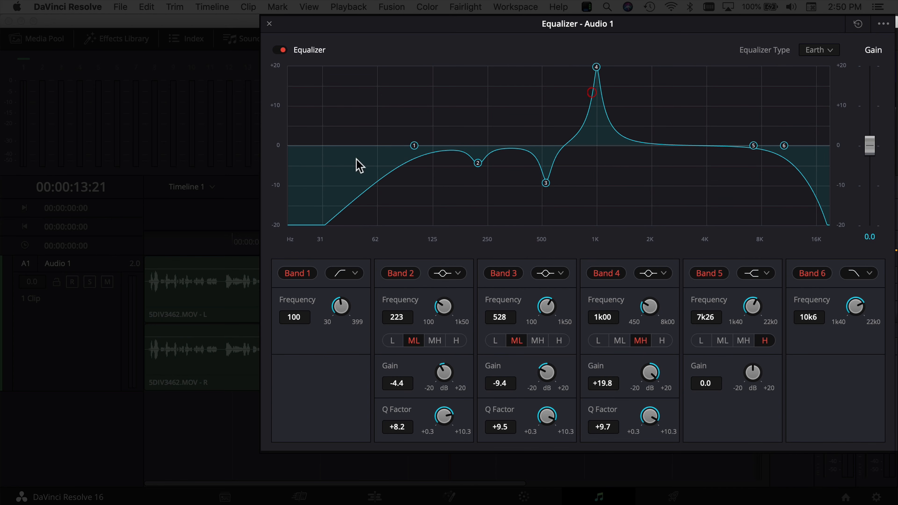
Play the clip from the start and turn Band 4's boost into a cut at 1k04 with a Gain of -6.5.
{"action": "left_click", "coordinate": [148, 242]}
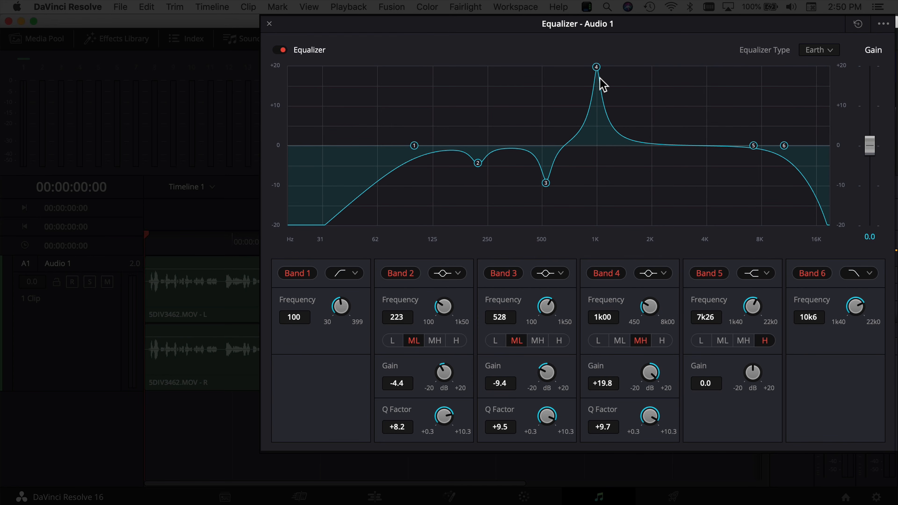
{"action": "key", "text": "space"}
{"action": "left_click_drag", "start_coordinate": [596, 69], "coordinate": [600, 172]}
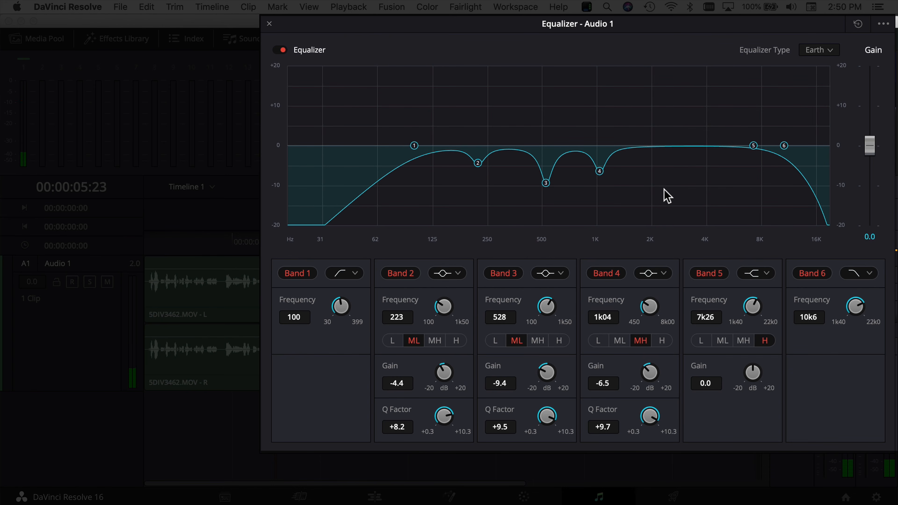
Play the clip from the start with the Equalizer off and on to compare the three cuts, leaving it on.
{"action": "left_click", "coordinate": [155, 248]}
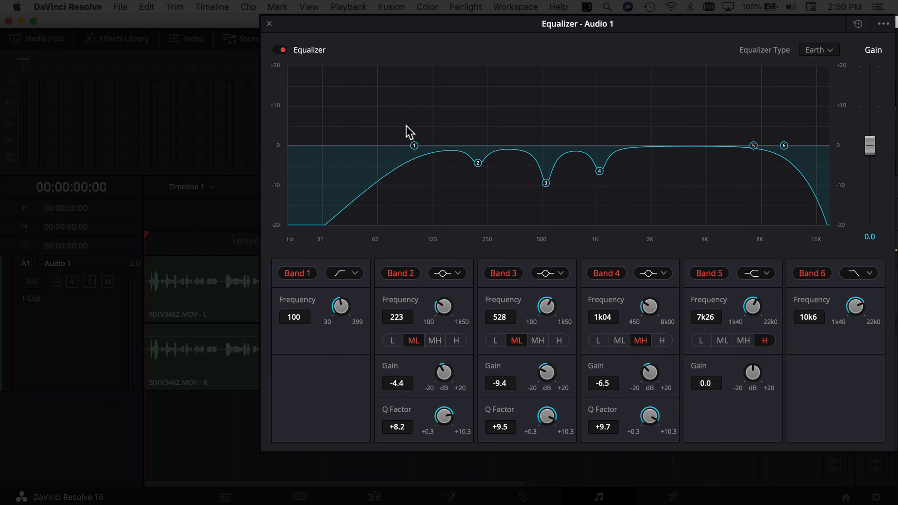
{"action": "left_click", "coordinate": [280, 50]}
{"action": "key", "text": "space"}
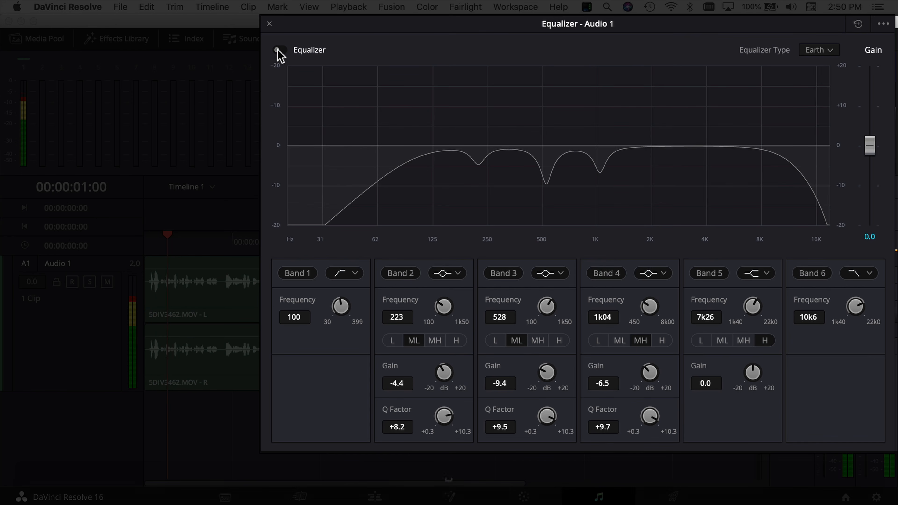
{"action": "left_click", "coordinate": [279, 49]}
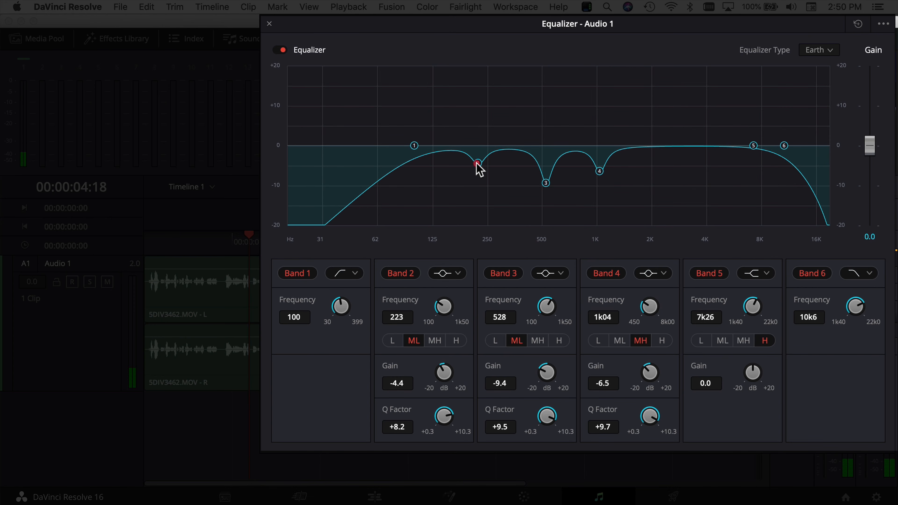
Ease Band 2 to 213 Hz with a Gain of -1.3, and replay the clip with the Equalizer off and on.
{"action": "left_click_drag", "start_coordinate": [477, 162], "coordinate": [474, 150]}
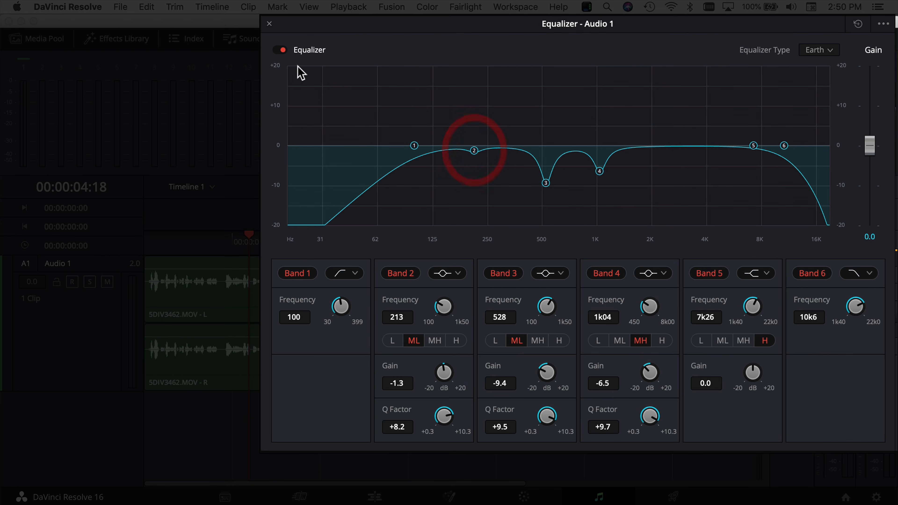
{"action": "left_click", "coordinate": [150, 240]}
{"action": "key", "text": "space"}
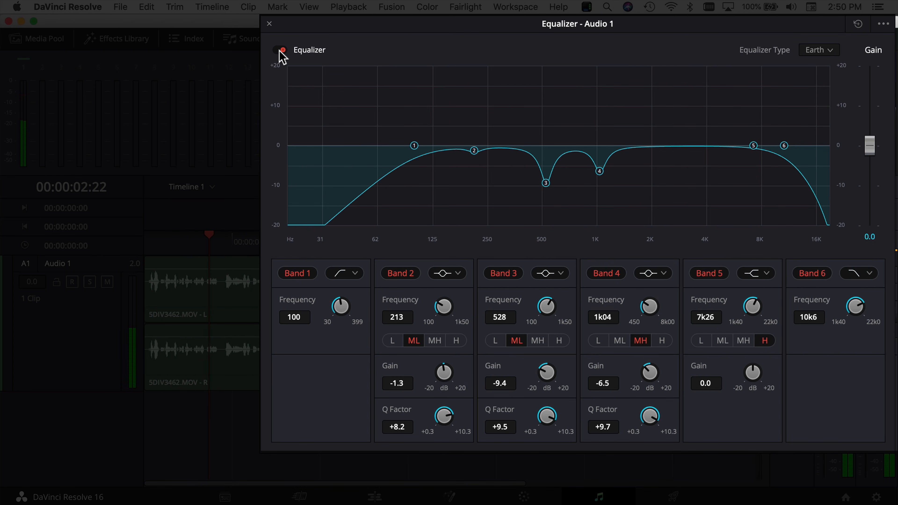
{"action": "left_click", "coordinate": [280, 51]}
{"action": "left_click", "coordinate": [279, 50]}
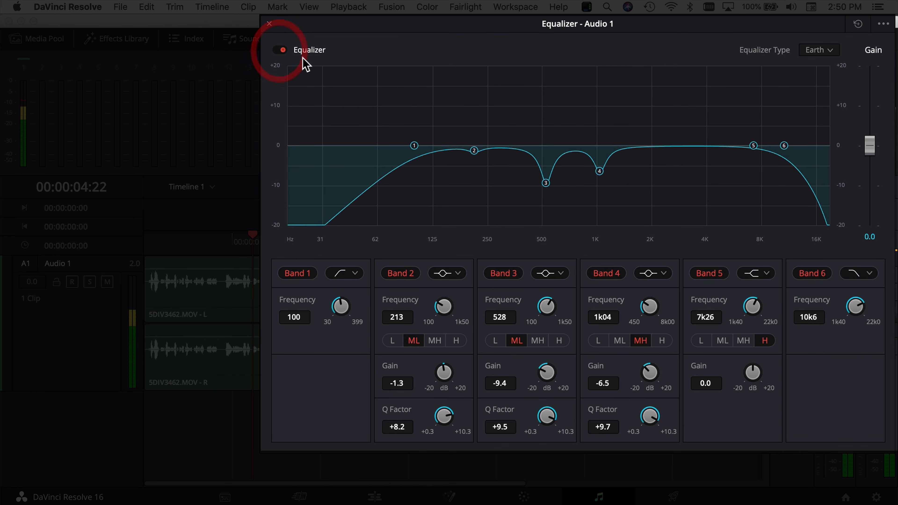
{"action": "key", "text": "space"}
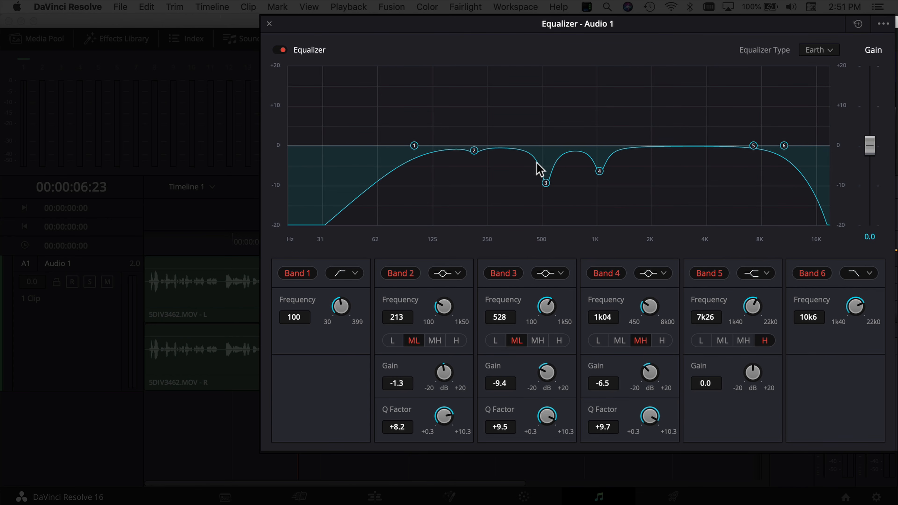
Turn Band 2 into a wide boost with a Q Factor of +0.4, adjusting it during playback to 216 Hz and a Gain of +2.4.
{"action": "left_click", "coordinate": [166, 249]}
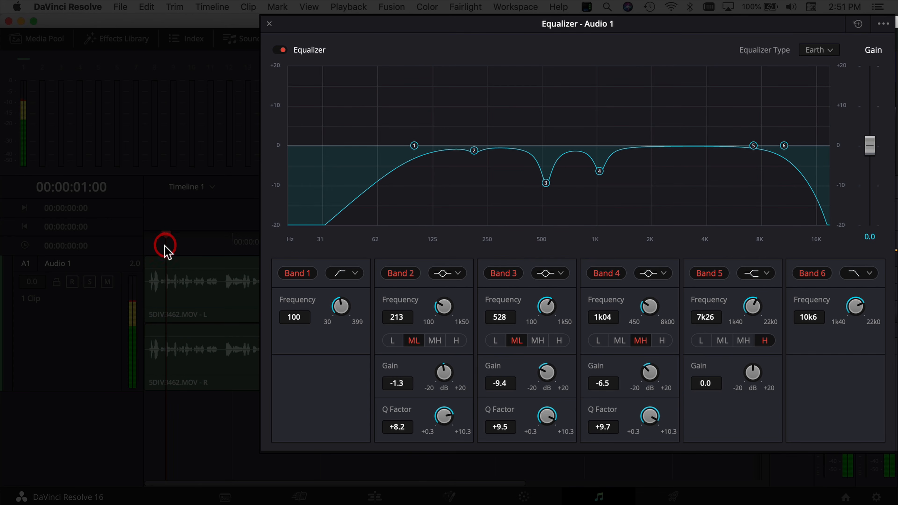
{"action": "left_click_drag", "start_coordinate": [411, 424], "coordinate": [391, 423]}
{"action": "left_click_drag", "start_coordinate": [474, 150], "coordinate": [467, 134]}
{"action": "left_click_drag", "start_coordinate": [412, 427], "coordinate": [345, 451]}
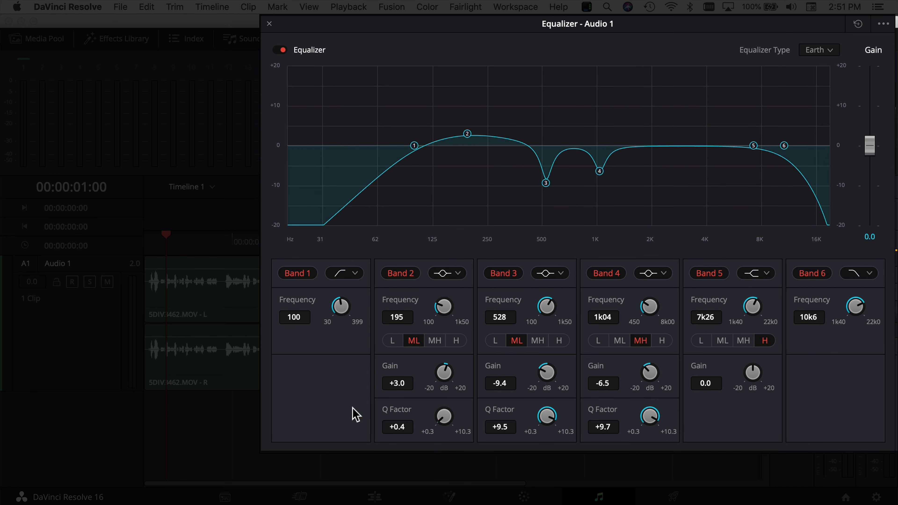
{"action": "left_click", "coordinate": [134, 249]}
{"action": "key", "text": "space"}
{"action": "left_click_drag", "start_coordinate": [467, 134], "coordinate": [475, 141]}
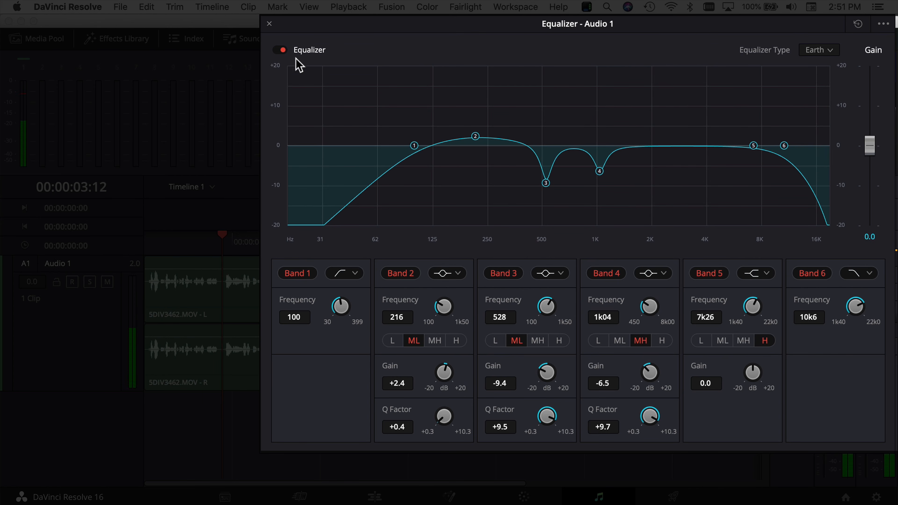
Compare the voice with the Equalizer off and on, leave it on, and close the Equalizer window.
{"action": "left_click", "coordinate": [277, 50]}
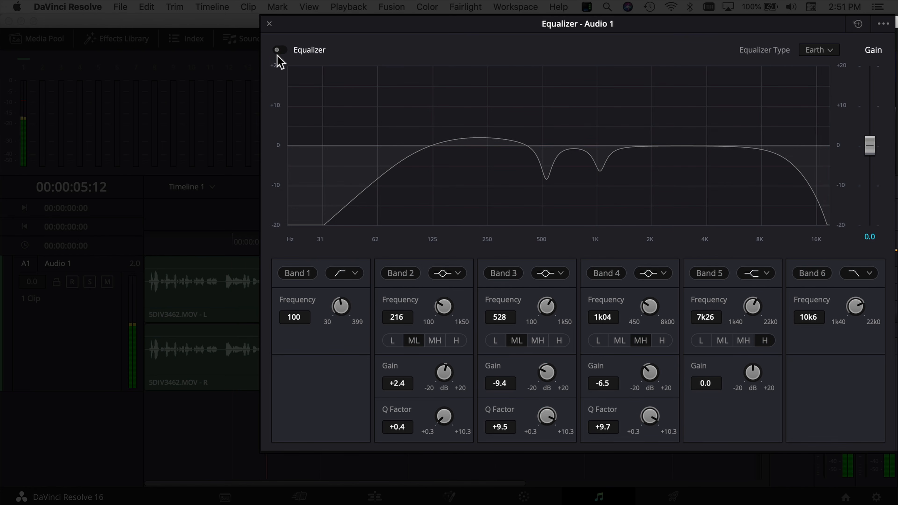
{"action": "left_click", "coordinate": [278, 50]}
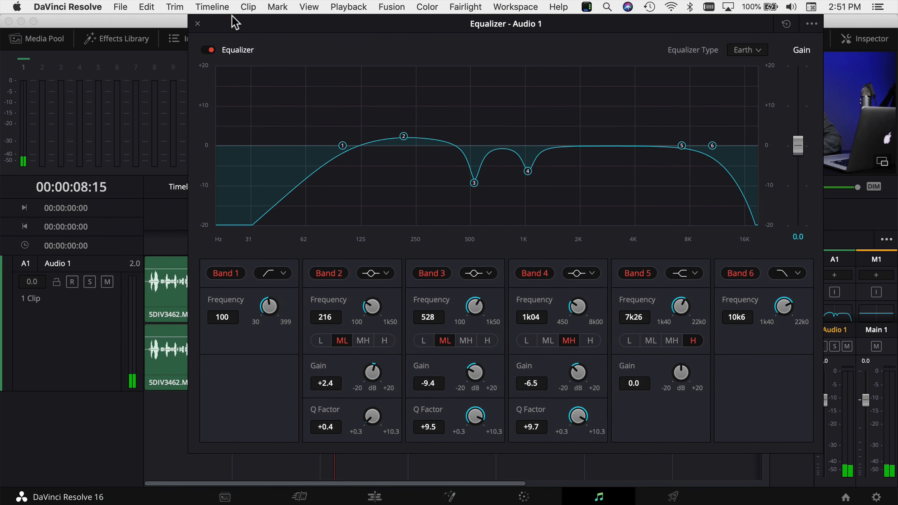
{"action": "left_click", "coordinate": [198, 24]}
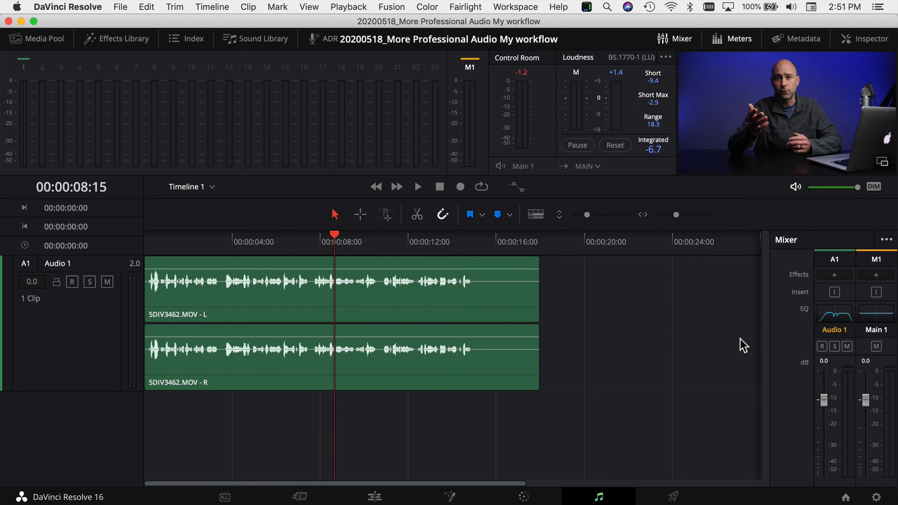
Add the FairlightFX Multiband Compressor to Audio 1 and play the clip from the start, comparing the compressor off and on.
{"action": "left_click", "coordinate": [835, 276]}
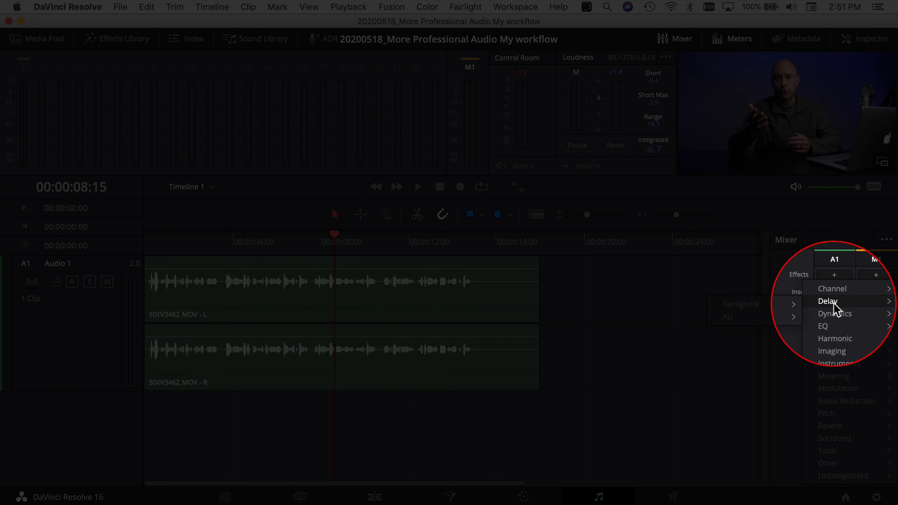
{"action": "mouse_move", "coordinate": [801, 317]}
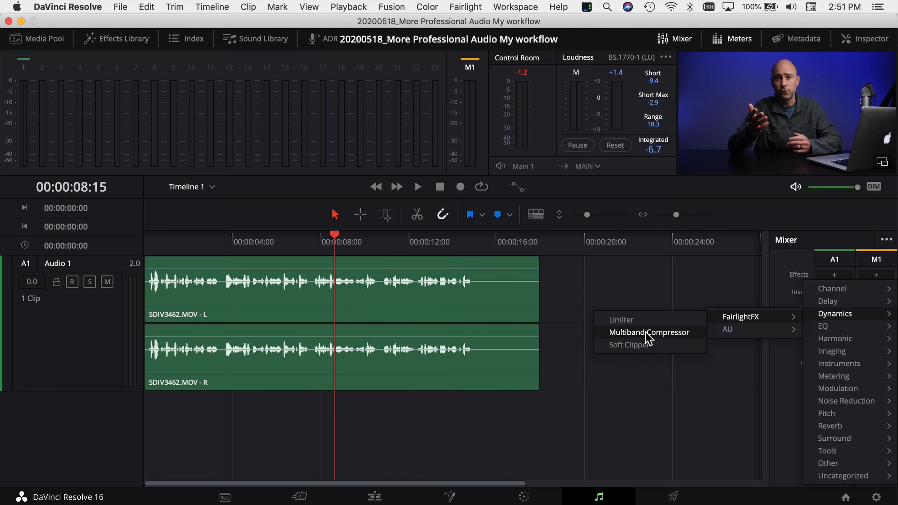
{"action": "left_click", "coordinate": [648, 338]}
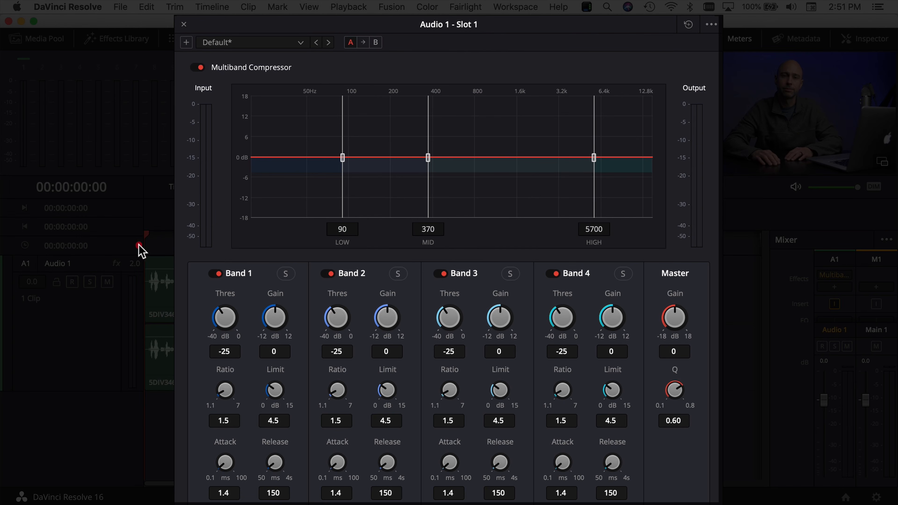
{"action": "left_click", "coordinate": [137, 245]}
{"action": "key", "text": "space"}
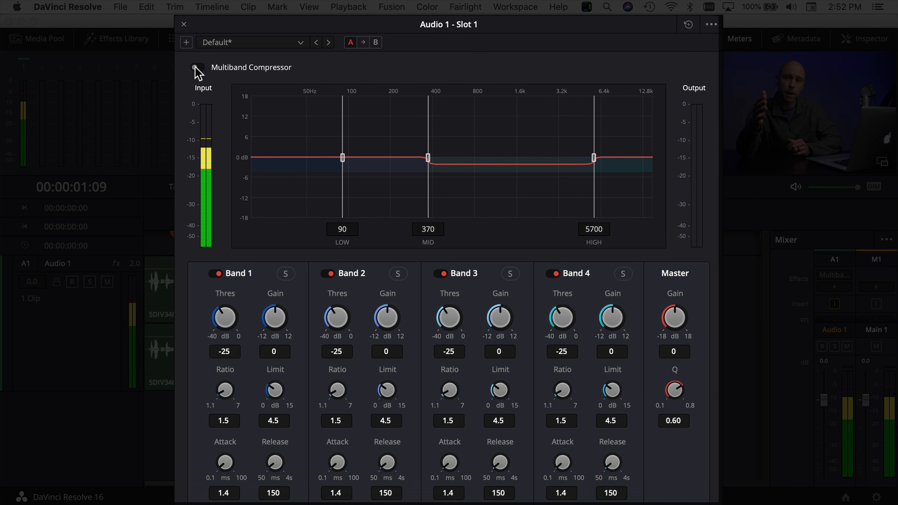
{"action": "left_click", "coordinate": [197, 67]}
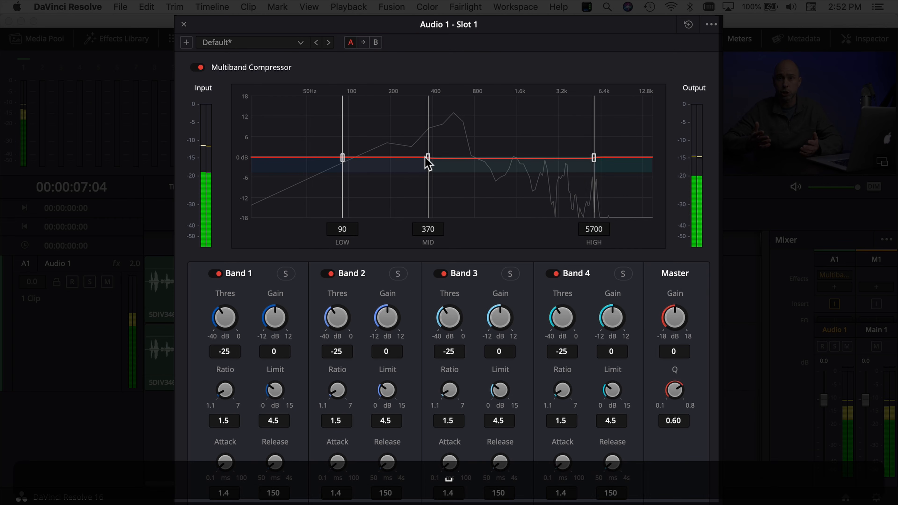
Move the Mid crossover up to 588 Hz while replaying the clip, and lower the Band 3 Gain to -1.3 dB.
{"action": "left_click_drag", "start_coordinate": [428, 157], "coordinate": [436, 157]}
{"action": "left_click_drag", "start_coordinate": [444, 157], "coordinate": [450, 156]}
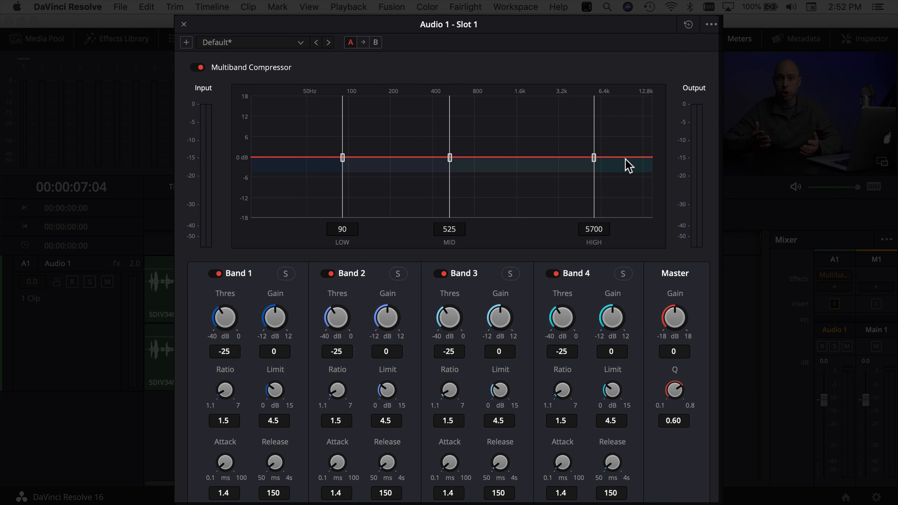
{"action": "key", "text": "space"}
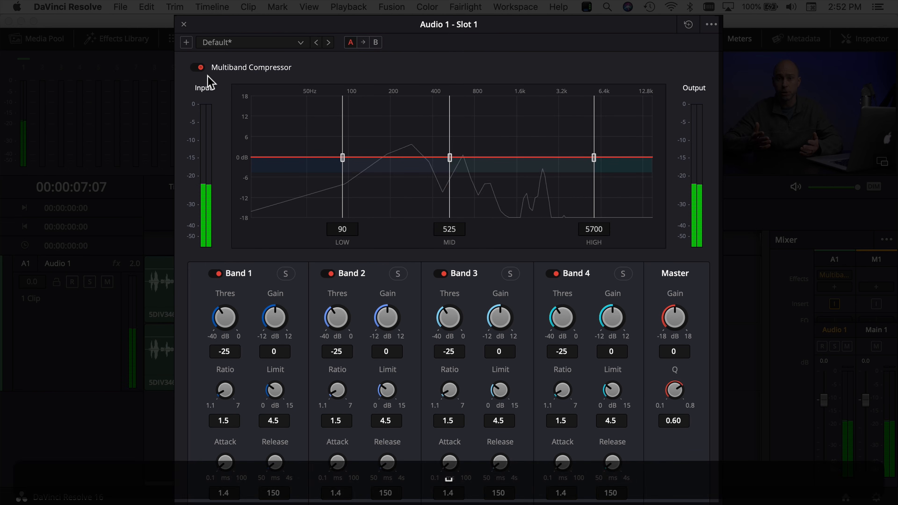
{"action": "left_click_drag", "start_coordinate": [449, 158], "coordinate": [457, 160]}
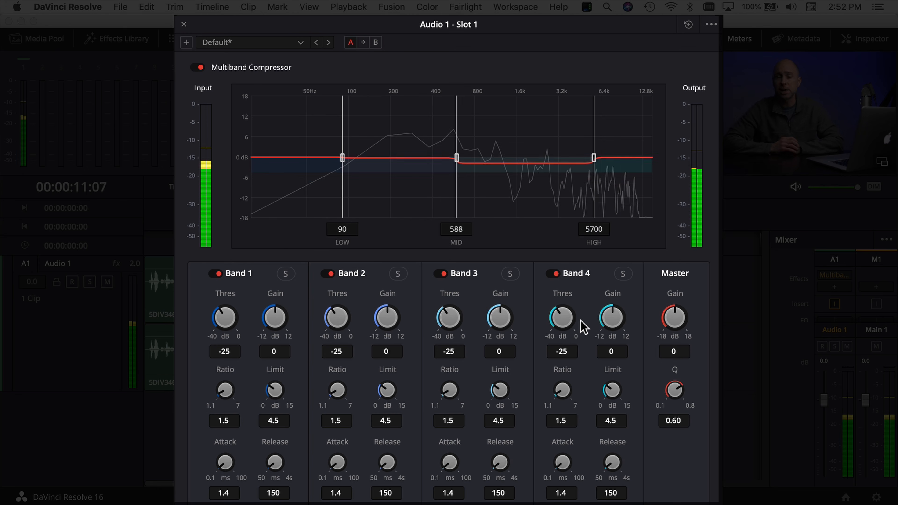
{"action": "left_click_drag", "start_coordinate": [491, 314], "coordinate": [492, 318]}
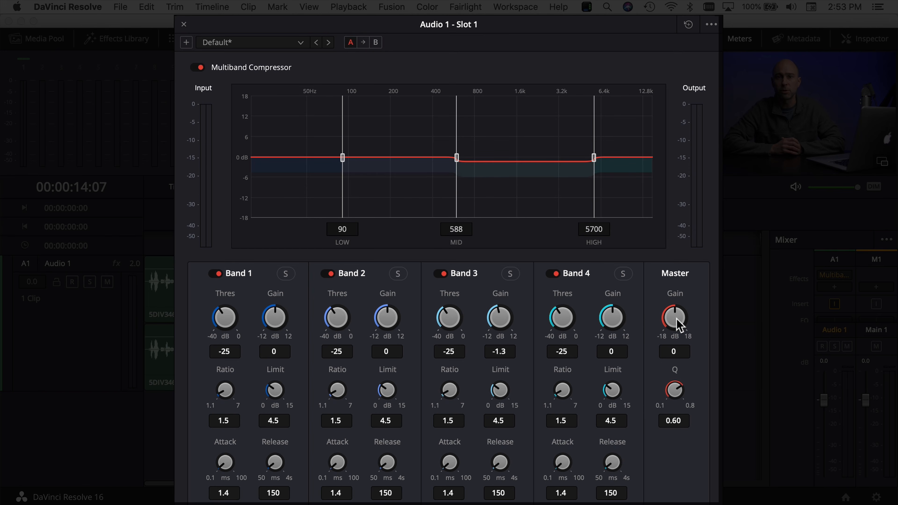
Raise the Master Gain to 1.8 dB and replay the clip from the start with the Multiband Compressor off and on.
{"action": "left_click_drag", "start_coordinate": [677, 319], "coordinate": [687, 321]}
{"action": "left_click", "coordinate": [140, 252]}
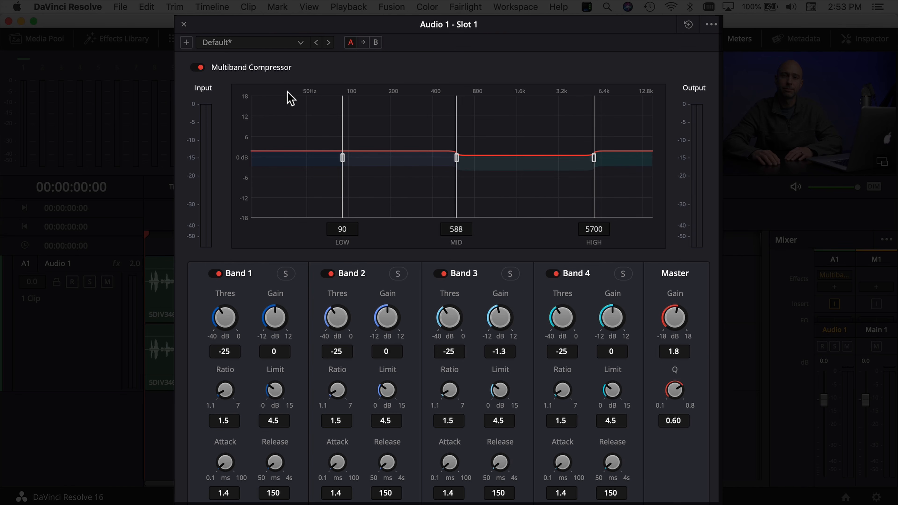
{"action": "left_click", "coordinate": [197, 67]}
{"action": "key", "text": "space"}
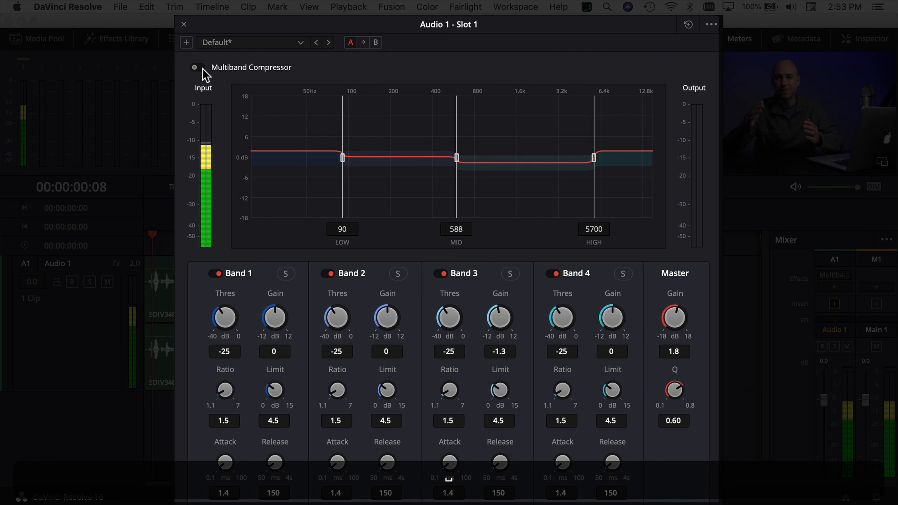
{"action": "left_click", "coordinate": [196, 67]}
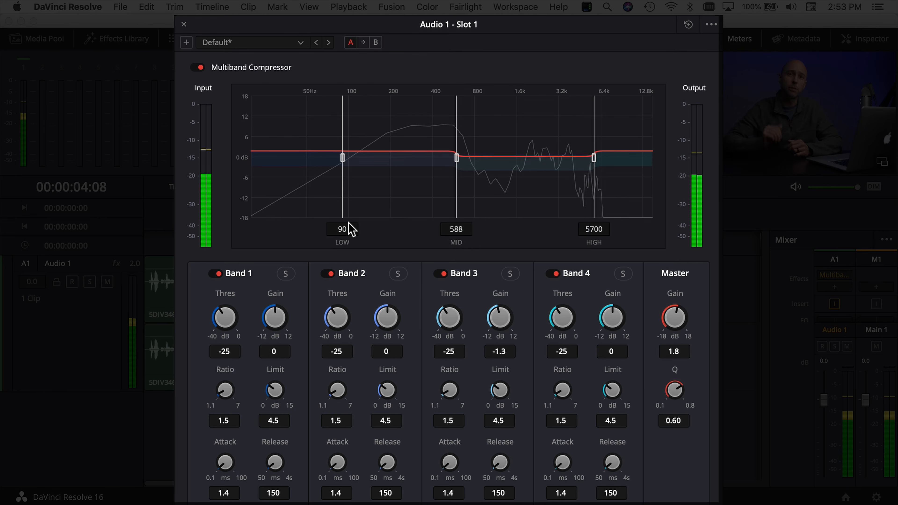
Shift the Mid crossover to 645 Hz and the High crossover to 5097 Hz.
{"action": "left_click_drag", "start_coordinate": [457, 158], "coordinate": [462, 157]}
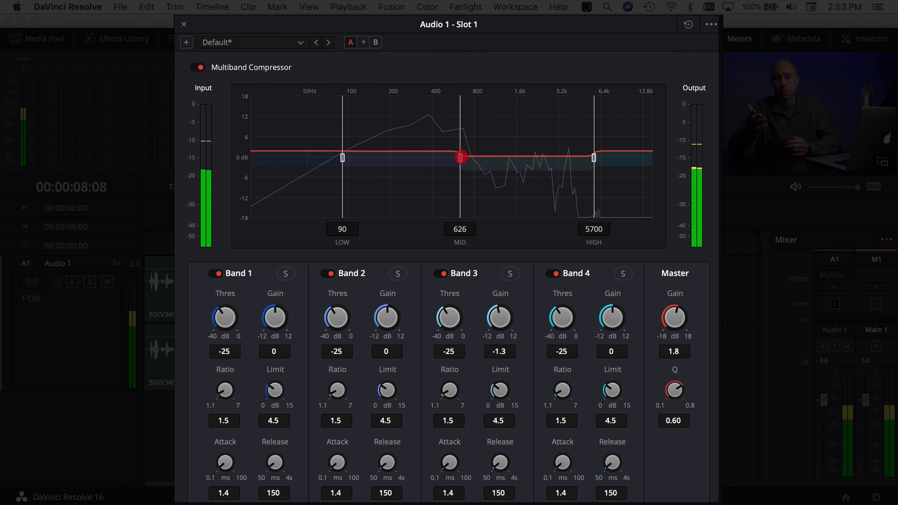
{"action": "left_click_drag", "start_coordinate": [463, 159], "coordinate": [460, 158]}
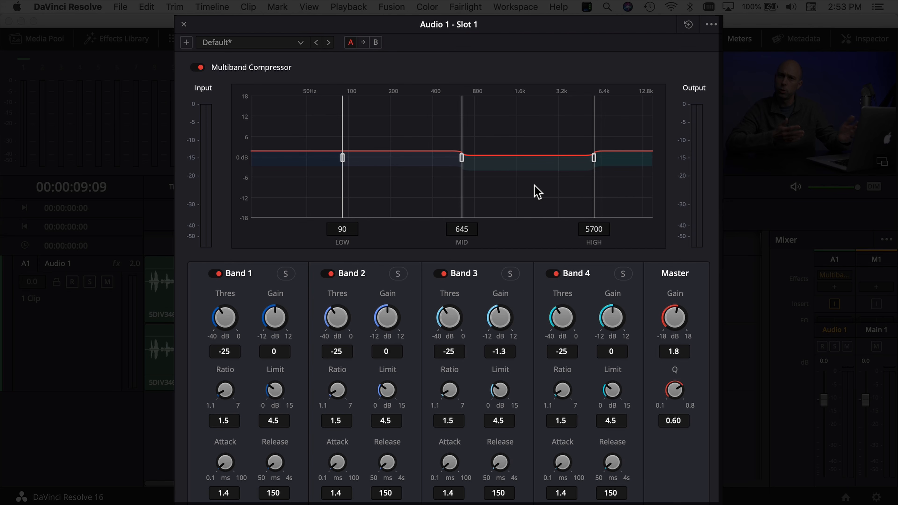
{"action": "left_click_drag", "start_coordinate": [591, 158], "coordinate": [587, 159]}
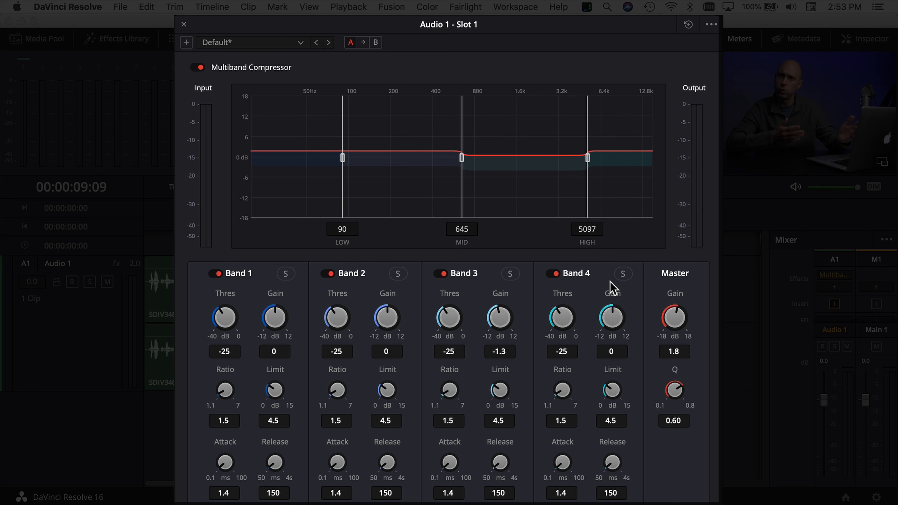
Lower the Band 4 Gain to -1 dB, replay the clip from the start, and refine the gain to -2 dB during playback.
{"action": "left_click_drag", "start_coordinate": [617, 322], "coordinate": [617, 328]}
{"action": "left_click", "coordinate": [149, 245]}
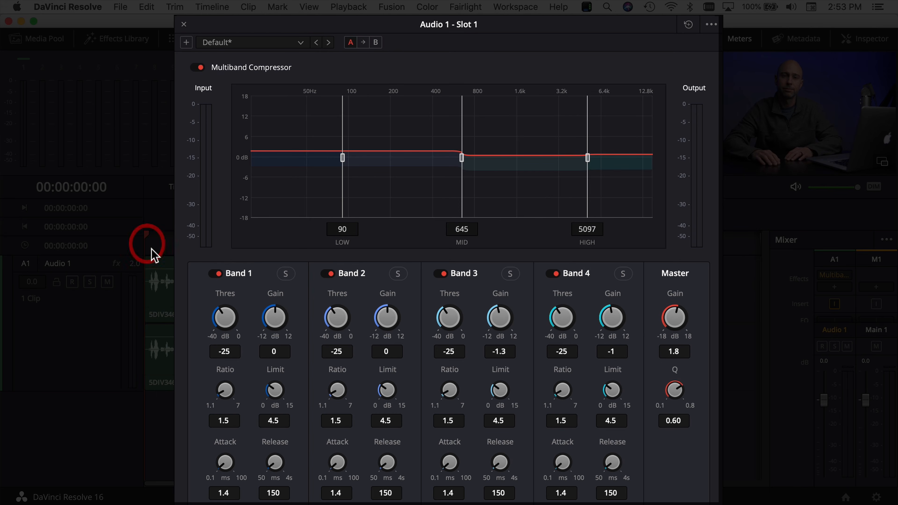
{"action": "key", "text": "space"}
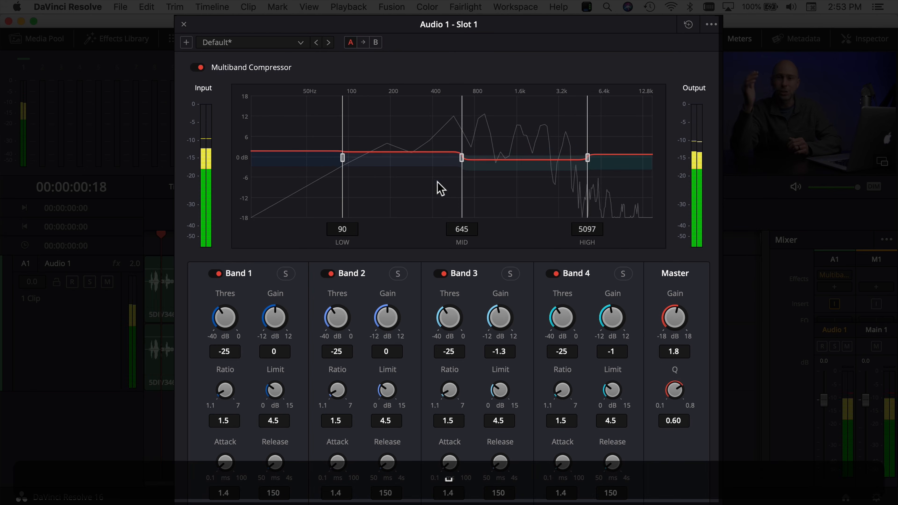
{"action": "mouse_move", "coordinate": [611, 319]}
{"action": "left_mouse_down"}
{"action": "mouse_move", "coordinate": [559, 315]}
{"action": "mouse_move", "coordinate": [764, 311]}
{"action": "left_mouse_up"}
{"action": "mouse_move", "coordinate": [612, 315]}
{"action": "left_mouse_down"}
{"action": "mouse_move", "coordinate": [558, 316]}
{"action": "mouse_move", "coordinate": [605, 327]}
{"action": "mouse_move", "coordinate": [616, 321]}
{"action": "left_mouse_up"}
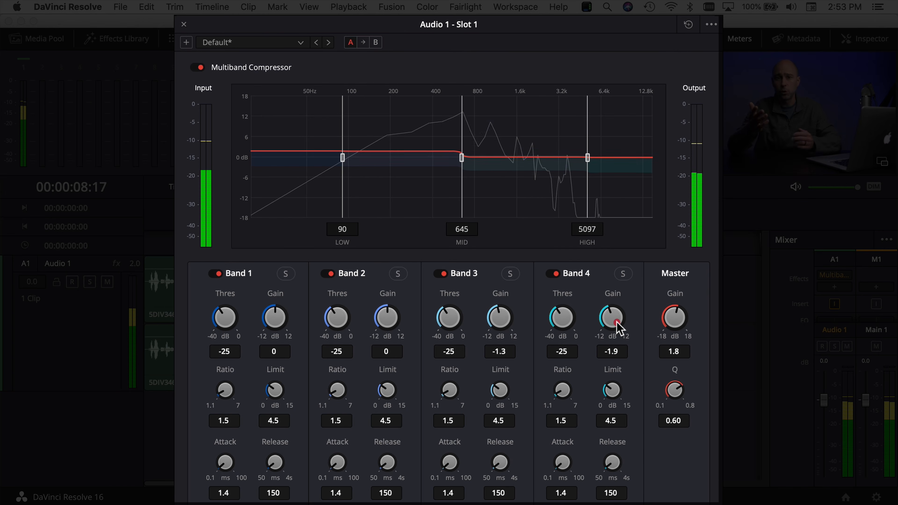
Raise the Master Gain to 3.5 dB, return the playhead to the start, and close the Multiband Compressor window.
{"action": "mouse_move", "coordinate": [682, 320]}
{"action": "left_mouse_down"}
{"action": "mouse_move", "coordinate": [675, 315]}
{"action": "mouse_move", "coordinate": [676, 329]}
{"action": "left_mouse_up"}
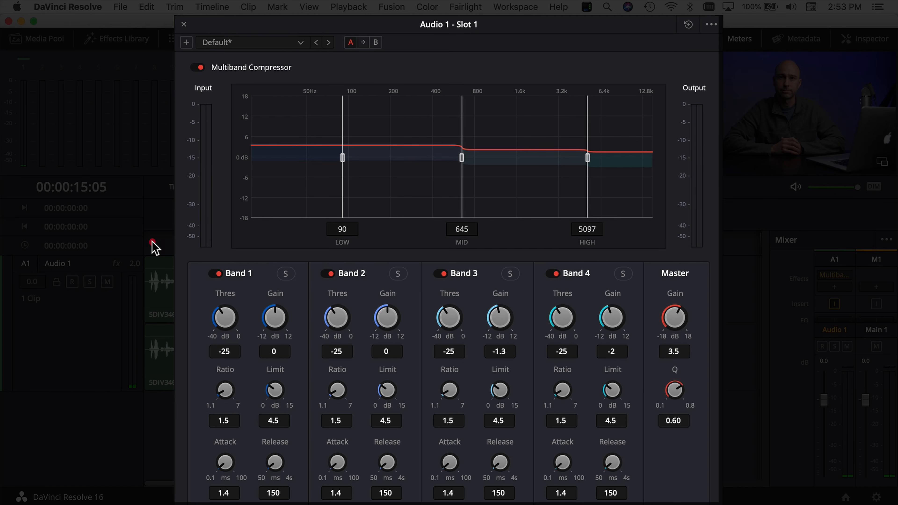
{"action": "key", "text": "Home"}
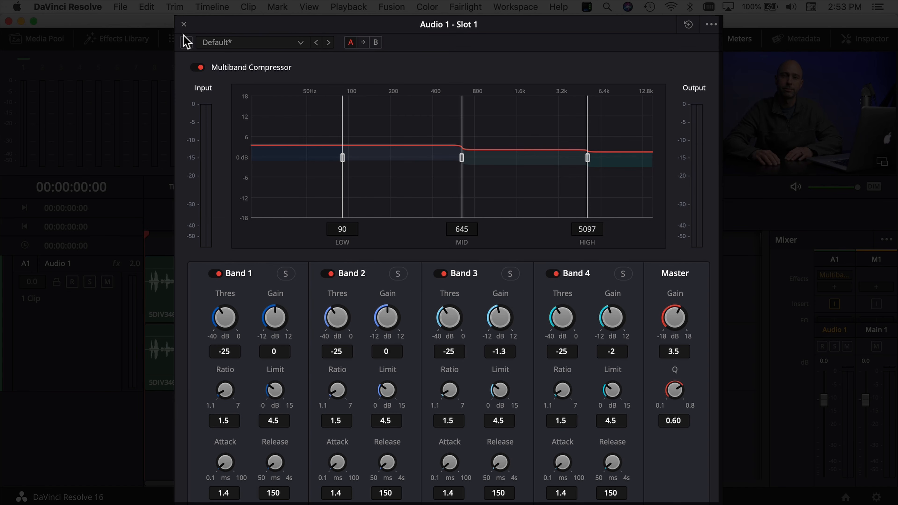
{"action": "left_click", "coordinate": [184, 24]}
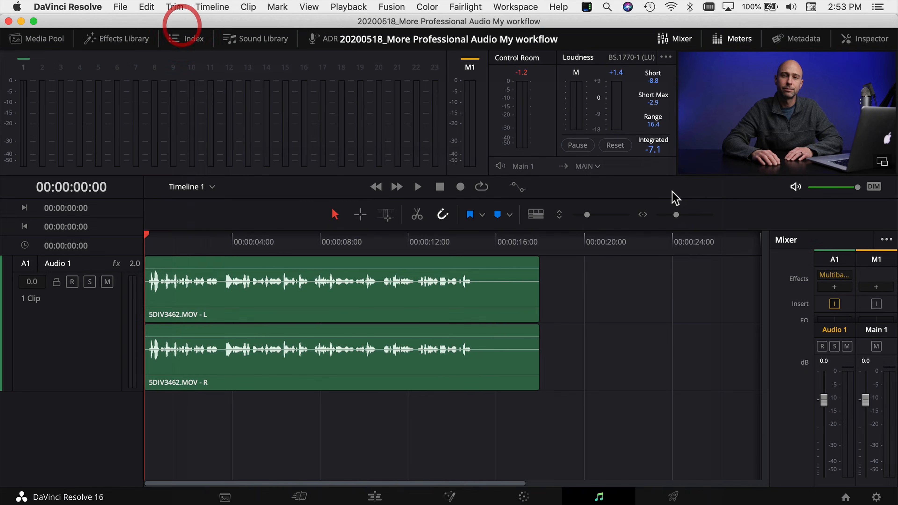
Add the FairlightFX De-Esser from the Noise Reduction effects to Audio 1's second effect slot.
{"action": "mouse_move", "coordinate": [841, 276]}
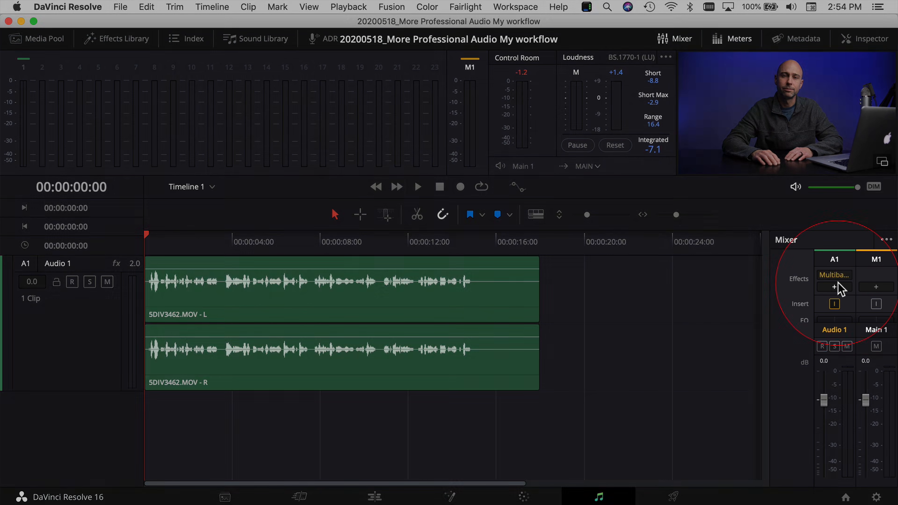
{"action": "left_click", "coordinate": [834, 286]}
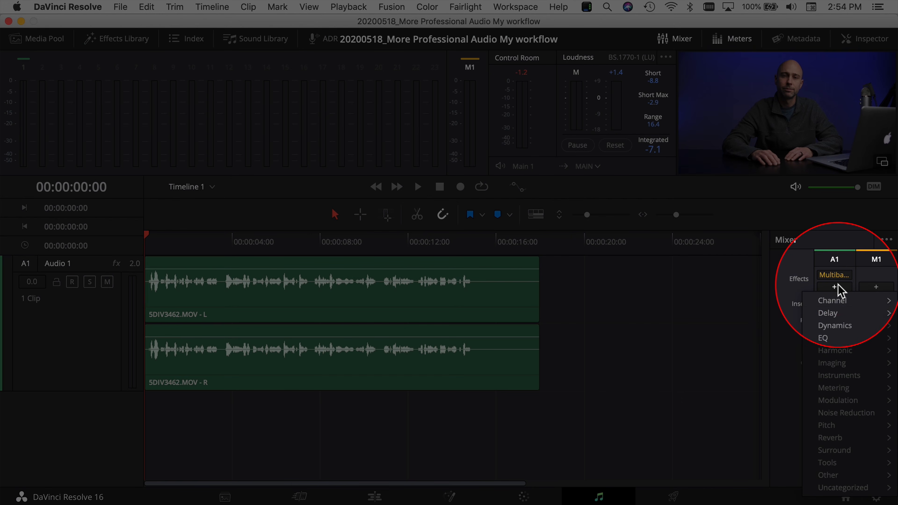
{"action": "mouse_move", "coordinate": [837, 327]}
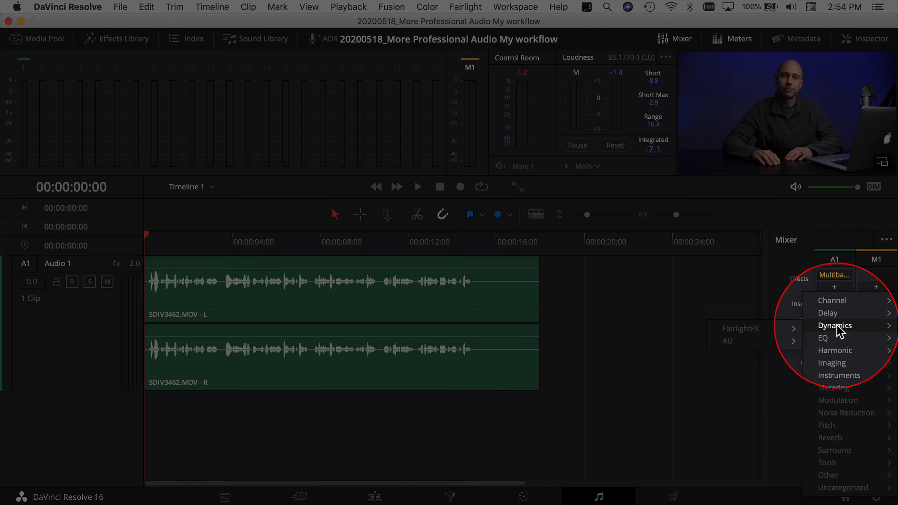
{"action": "mouse_move", "coordinate": [841, 415]}
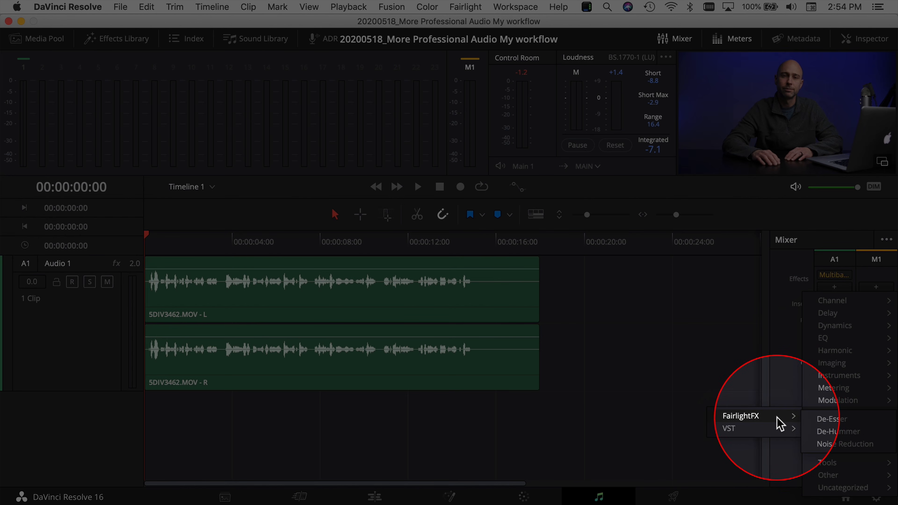
{"action": "mouse_move", "coordinate": [778, 417]}
{"action": "left_click", "coordinate": [839, 421]}
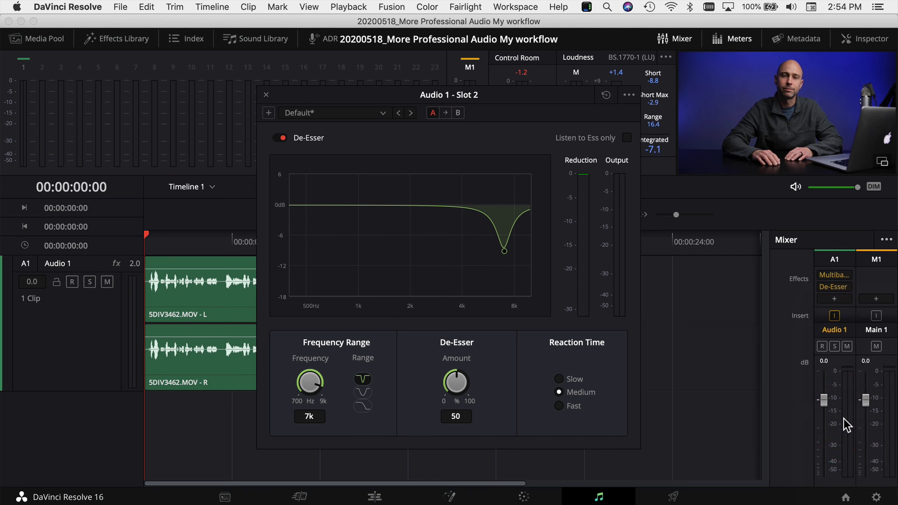
Load the De-Esser's Male ESS preset, switch to the narrow frequency range, and set the Amount to 83.7%.
{"action": "left_click", "coordinate": [307, 113]}
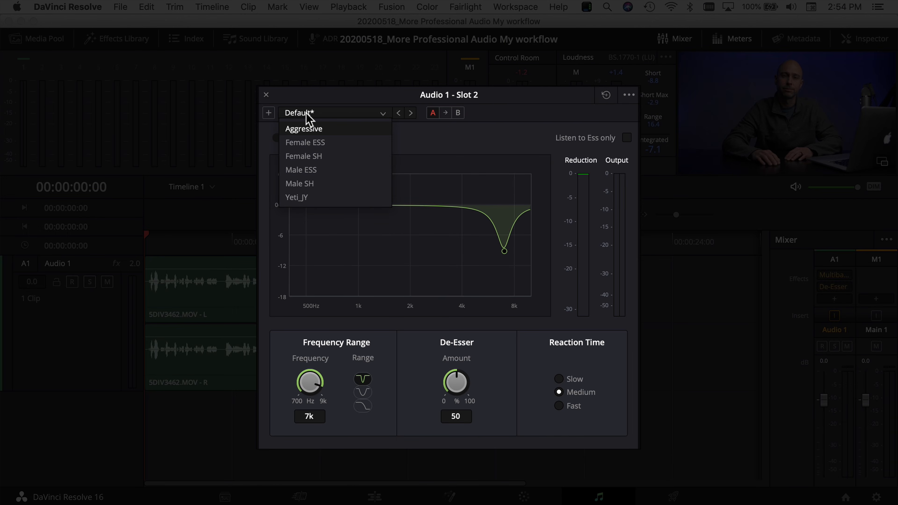
{"action": "left_click", "coordinate": [320, 171]}
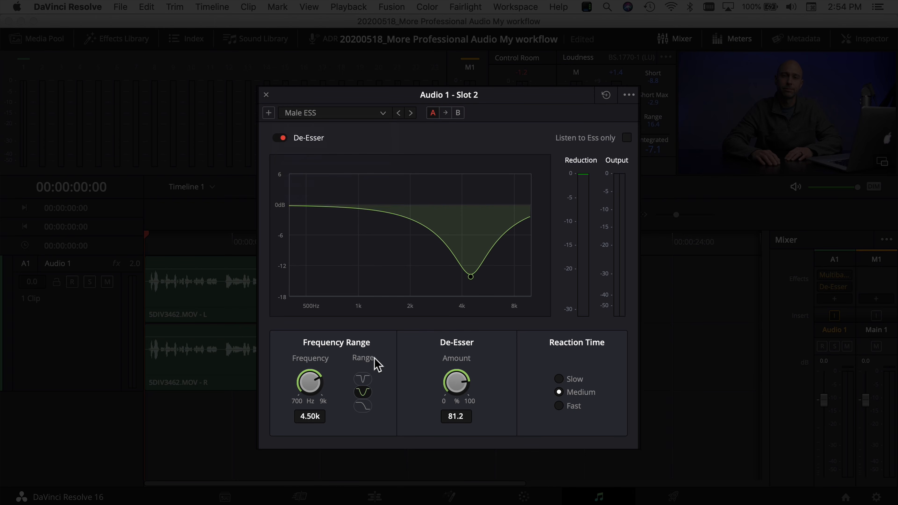
{"action": "left_click", "coordinate": [363, 380]}
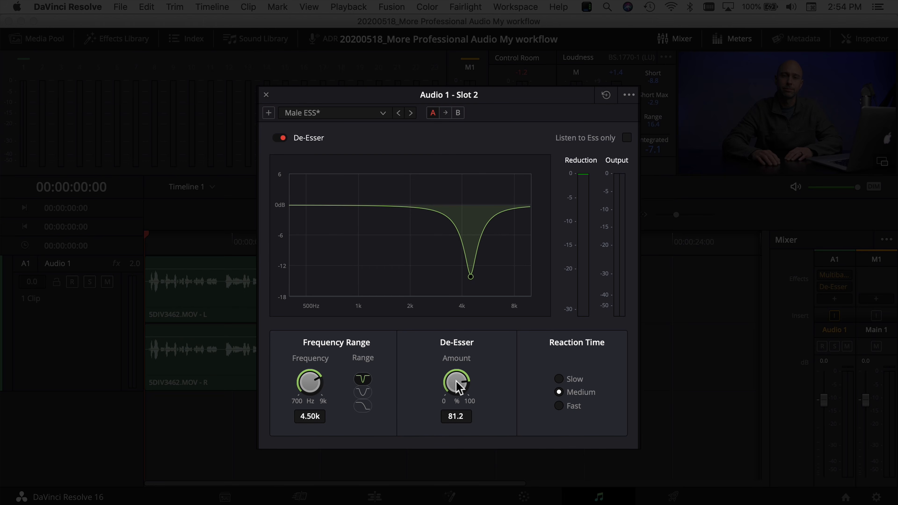
{"action": "mouse_move", "coordinate": [458, 388]}
{"action": "left_mouse_down"}
{"action": "mouse_move", "coordinate": [393, 403]}
{"action": "mouse_move", "coordinate": [468, 392]}
{"action": "mouse_move", "coordinate": [463, 396]}
{"action": "left_mouse_up"}
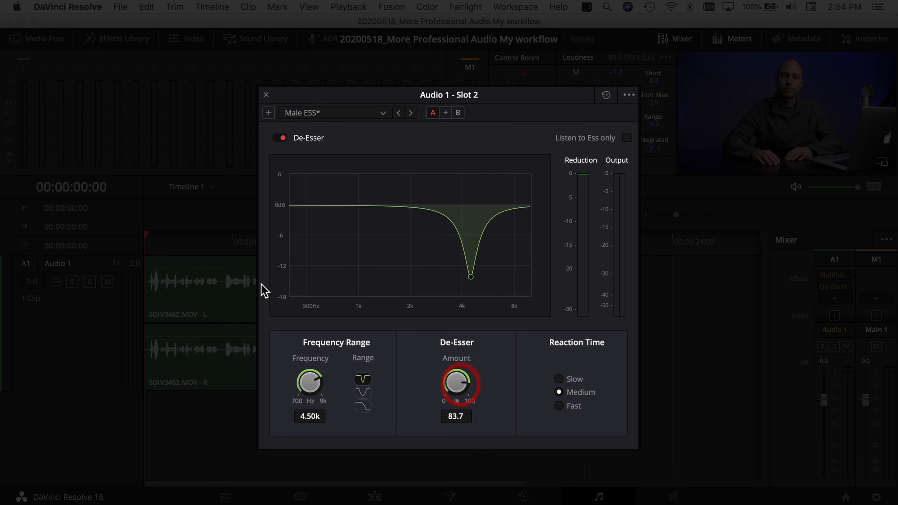
Play the clip with the De-Esser window moved aside, reduce the Amount to 53.7%, and close the window.
{"action": "left_click_drag", "start_coordinate": [319, 90], "coordinate": [386, 60]}
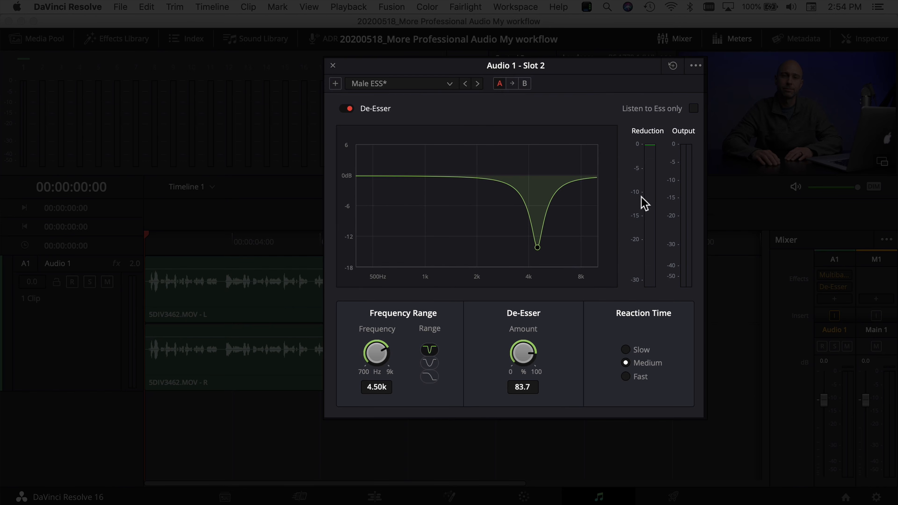
{"action": "key", "text": "space"}
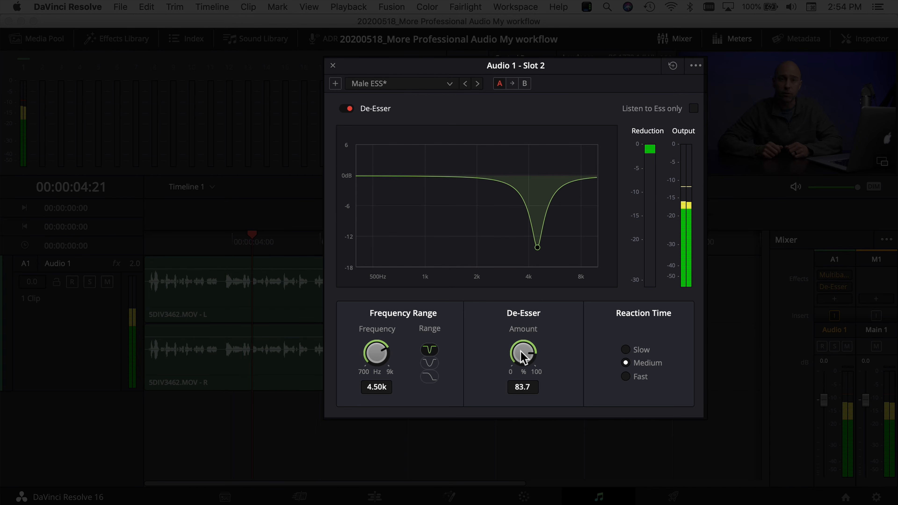
{"action": "left_click_drag", "start_coordinate": [521, 352], "coordinate": [499, 357]}
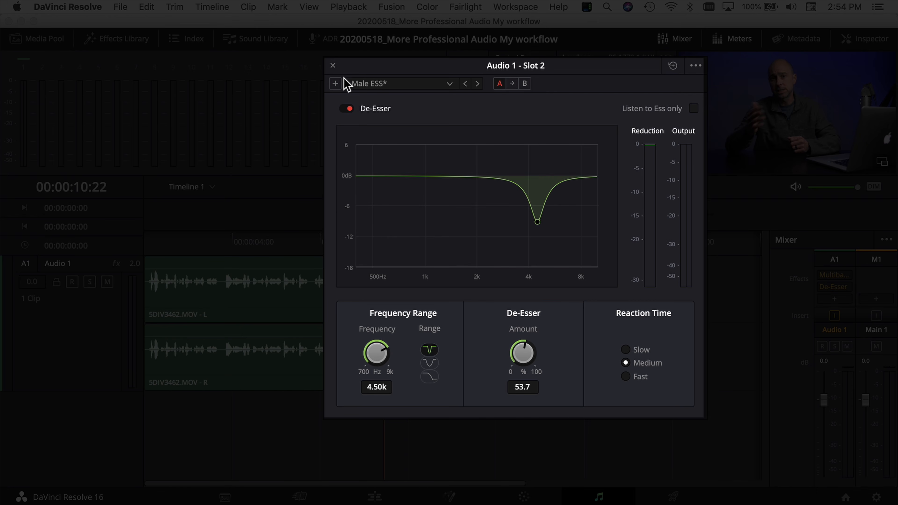
{"action": "left_click", "coordinate": [333, 66]}
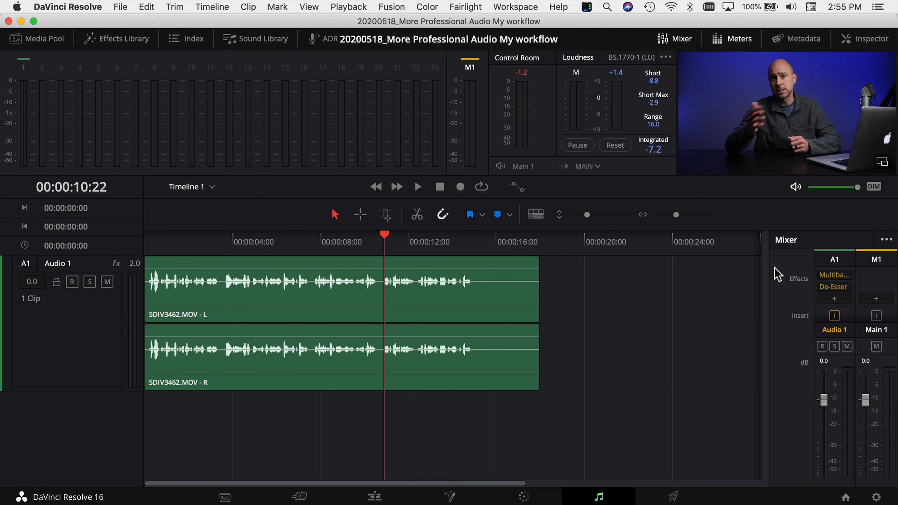
Add the Dialogue Processor from the Channel effects to Audio 1's third effect slot.
{"action": "mouse_move", "coordinate": [835, 276]}
{"action": "left_click", "coordinate": [835, 299]}
{"action": "mouse_move", "coordinate": [824, 314]}
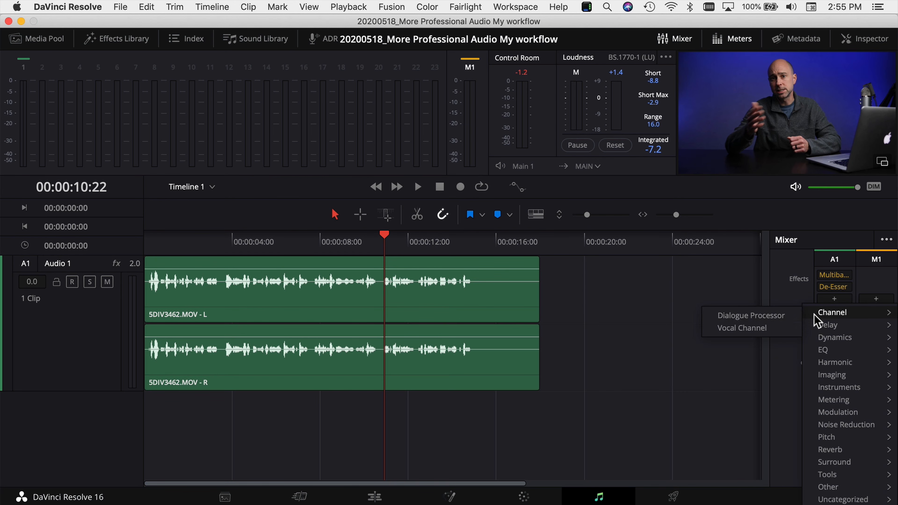
{"action": "left_click", "coordinate": [761, 318]}
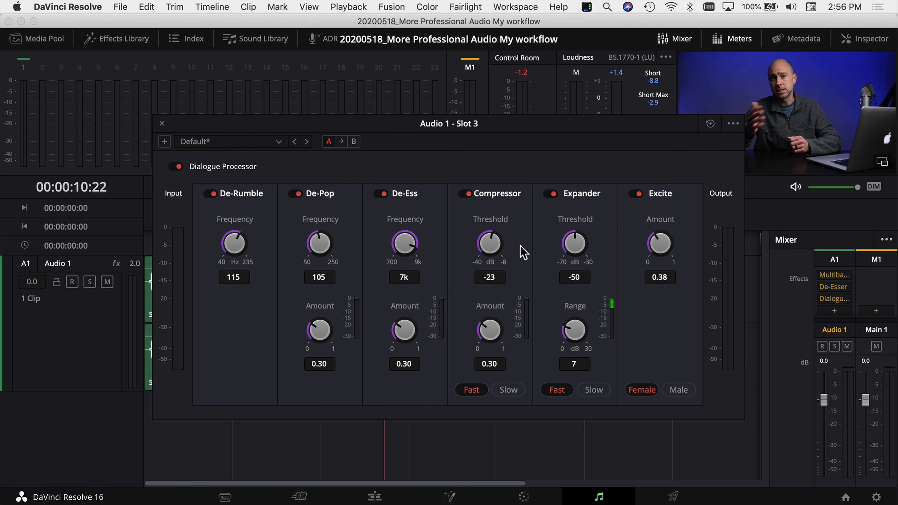
Load the Dialogue Processor's Female VO preset and replace it with the Male VO preset.
{"action": "left_click", "coordinate": [279, 142]}
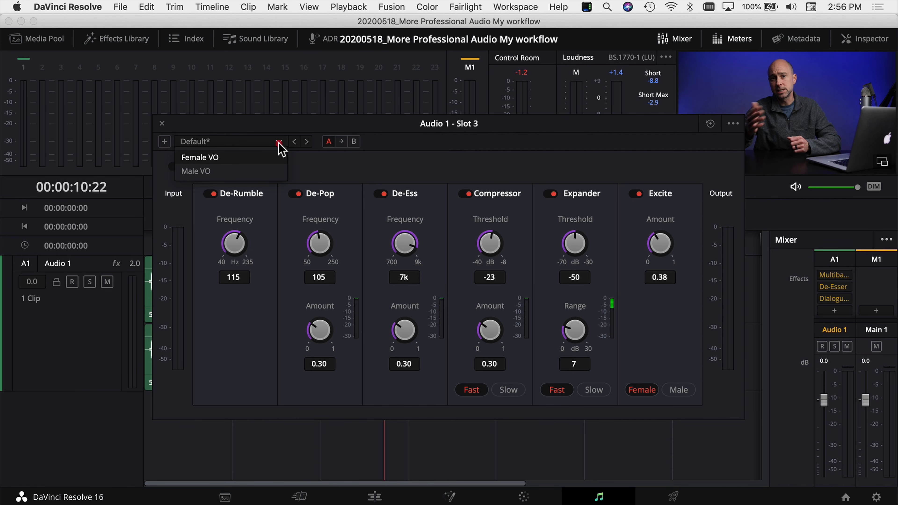
{"action": "left_click", "coordinate": [230, 158]}
{"action": "left_click", "coordinate": [279, 142]}
{"action": "left_click", "coordinate": [209, 170]}
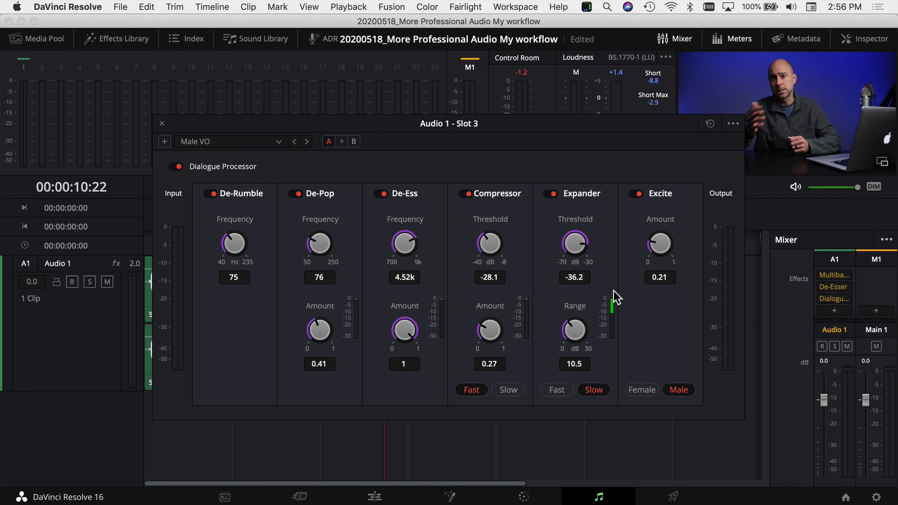
Close the Dialogue Processor window and delete the plugin from Audio 1's third effect slot.
{"action": "left_click", "coordinate": [162, 124]}
{"action": "left_click", "coordinate": [846, 299]}
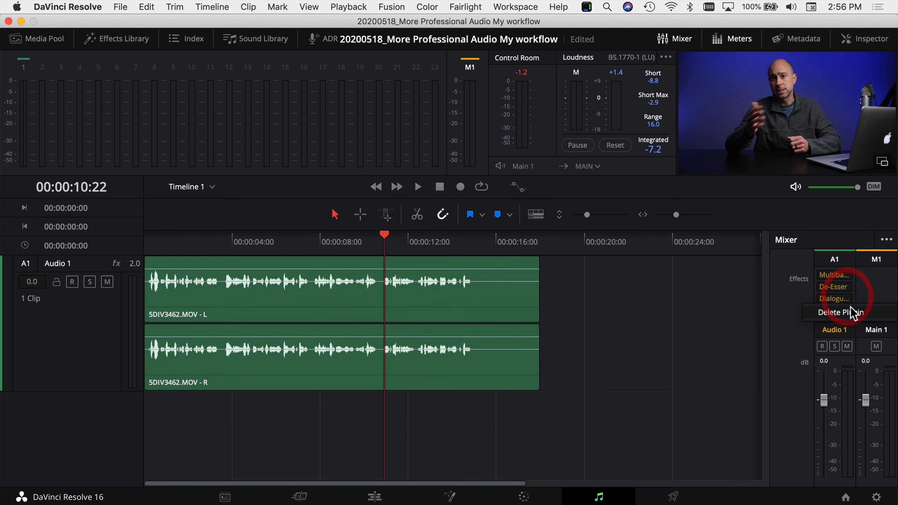
{"action": "left_click", "coordinate": [850, 312]}
{"action": "left_click", "coordinate": [842, 299]}
{"action": "mouse_move", "coordinate": [848, 461]}
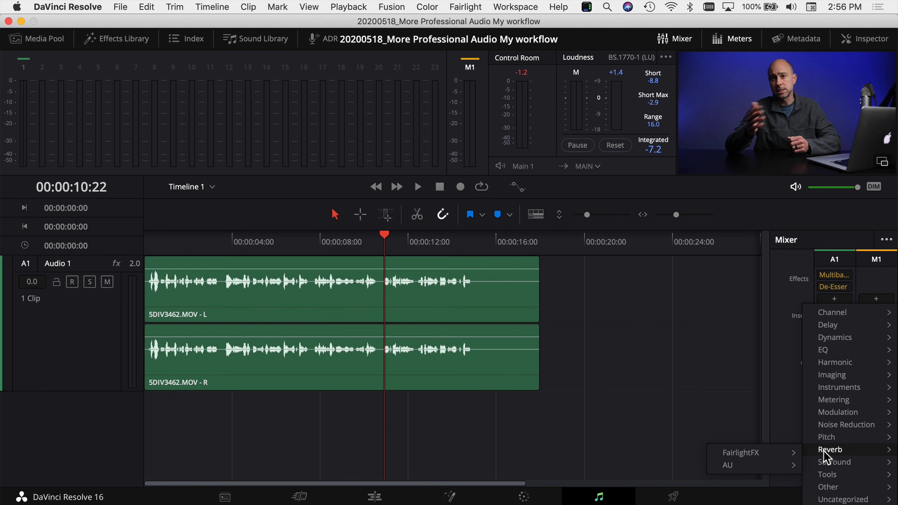
{"action": "mouse_move", "coordinate": [824, 428]}
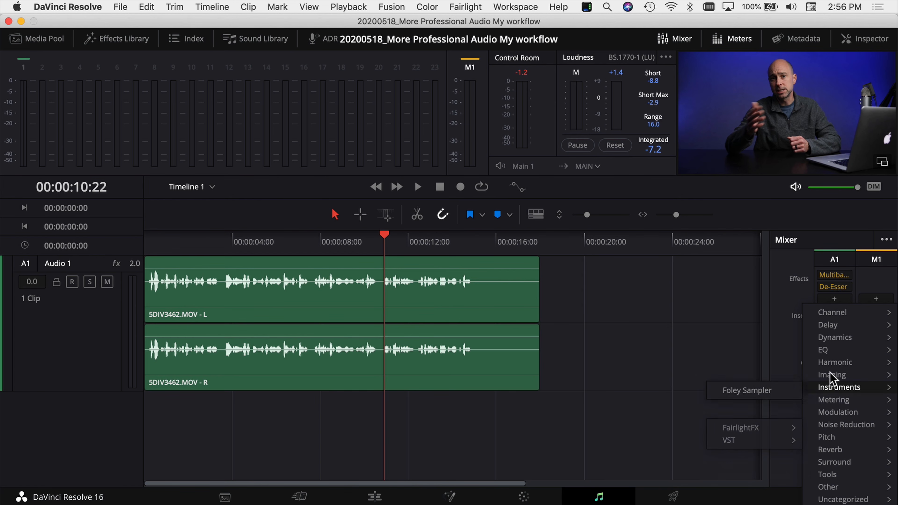
{"action": "mouse_move", "coordinate": [829, 339]}
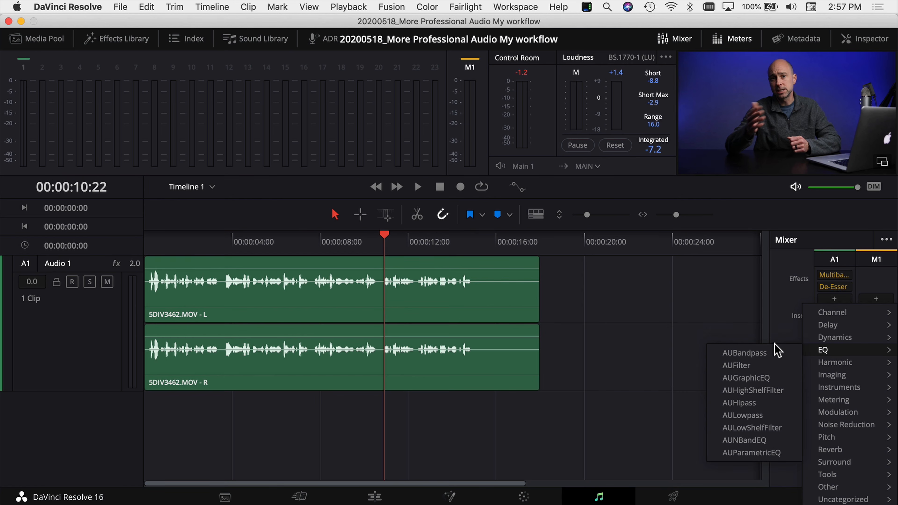
{"action": "mouse_move", "coordinate": [840, 498]}
{"action": "mouse_move", "coordinate": [731, 459]}
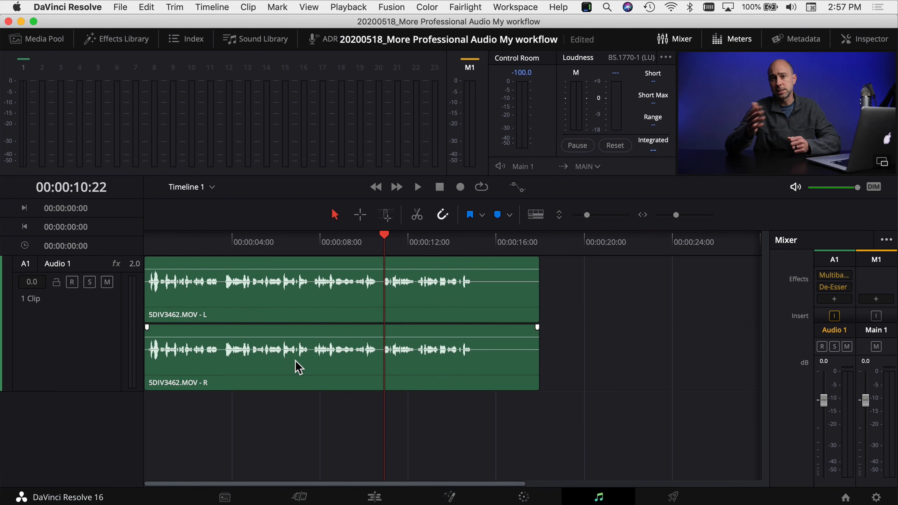
Duplicate the voice clip onto a second audio track named Before and play it with the After track muted.
{"action": "left_click", "coordinate": [295, 305]}
{"action": "left_click_drag", "start_coordinate": [296, 364], "coordinate": [287, 428]}
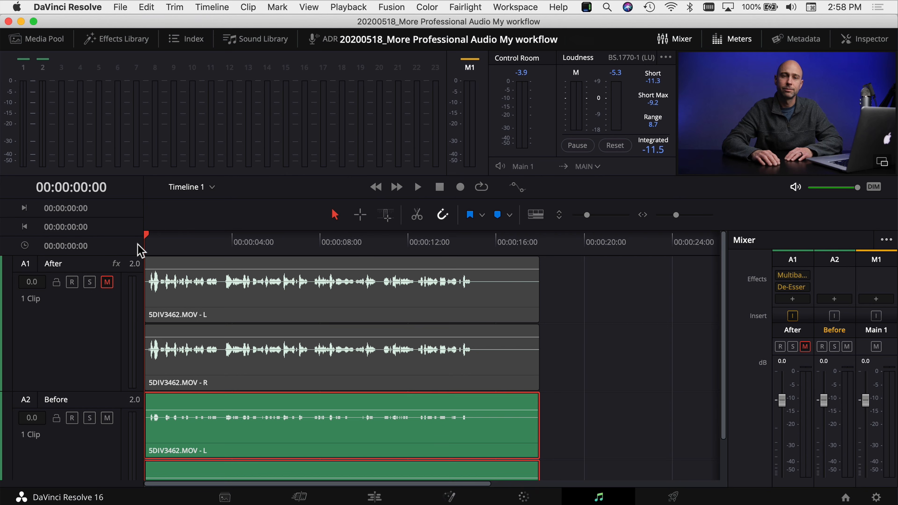
{"action": "key", "text": "space"}
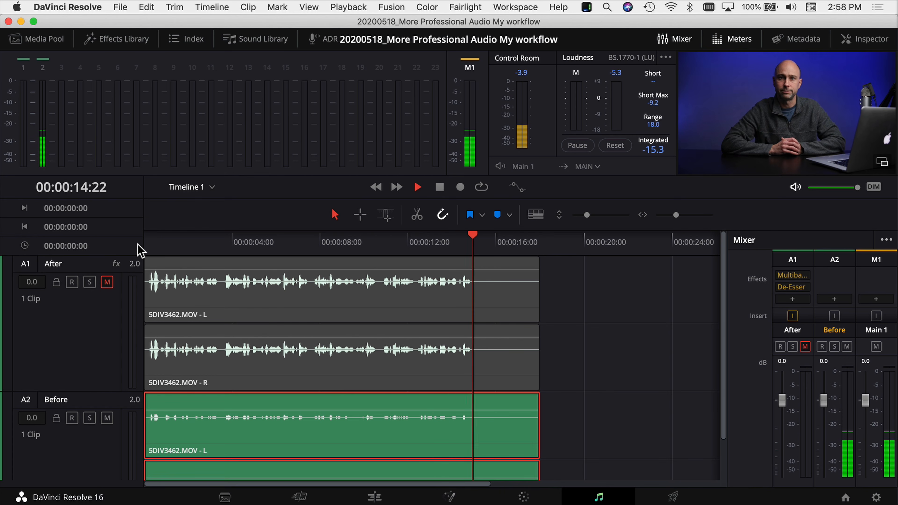
{"action": "key", "text": "space"}
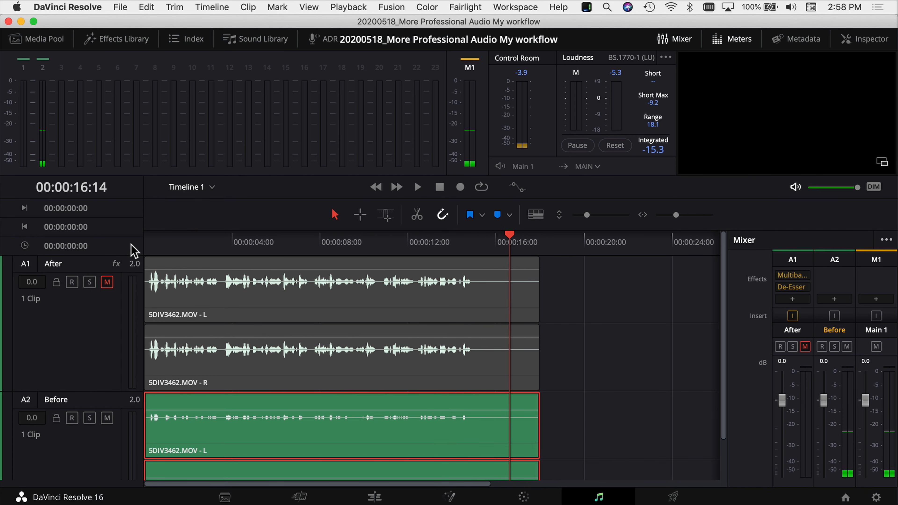
Mute the Before track, unmute the After track, and play the processed audio from the start of the timeline.
{"action": "left_click", "coordinate": [107, 418]}
{"action": "left_click", "coordinate": [107, 282]}
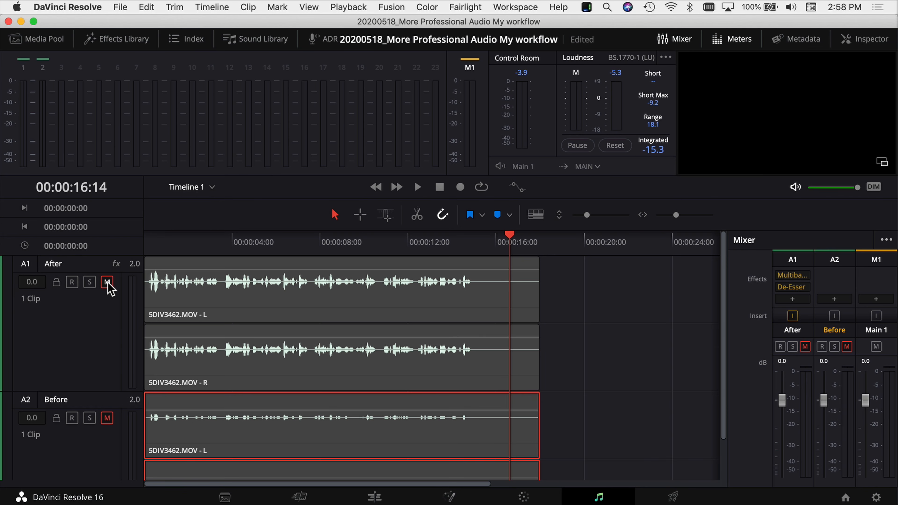
{"action": "key", "text": "Home"}
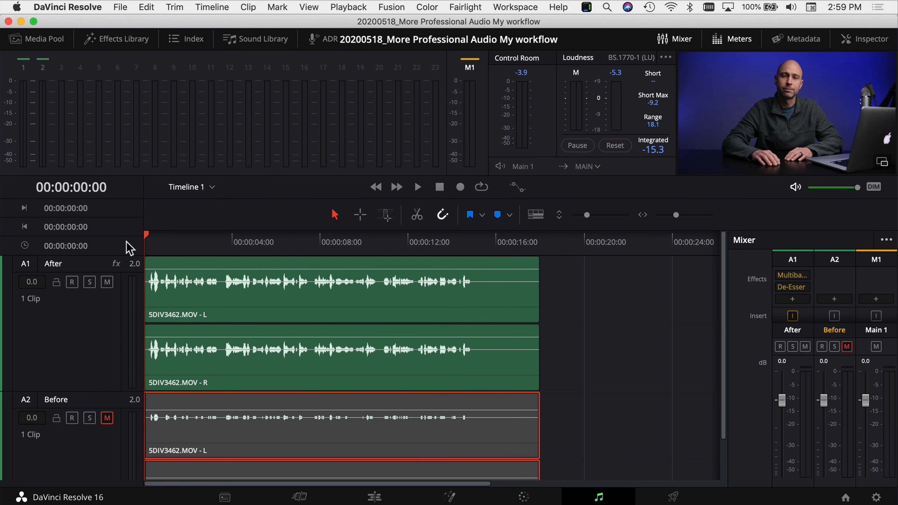
{"action": "key", "text": "space"}
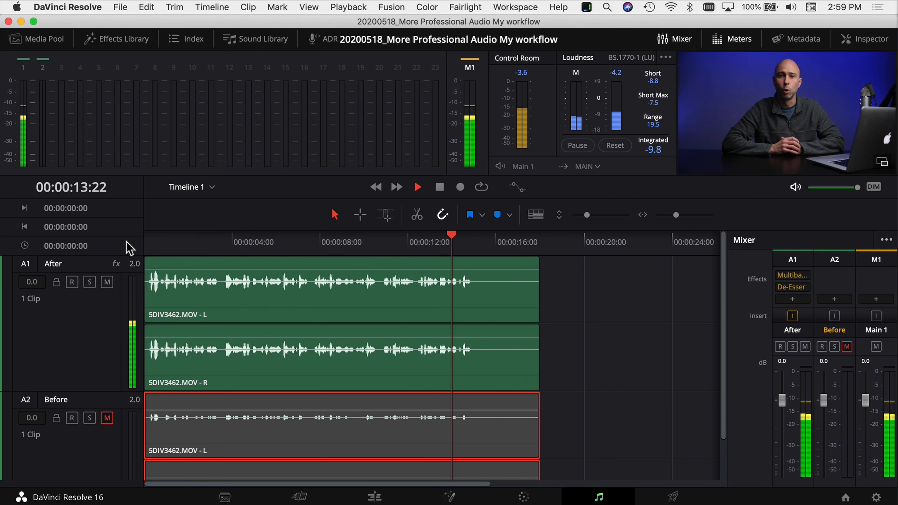
{"action": "key", "text": "space"}
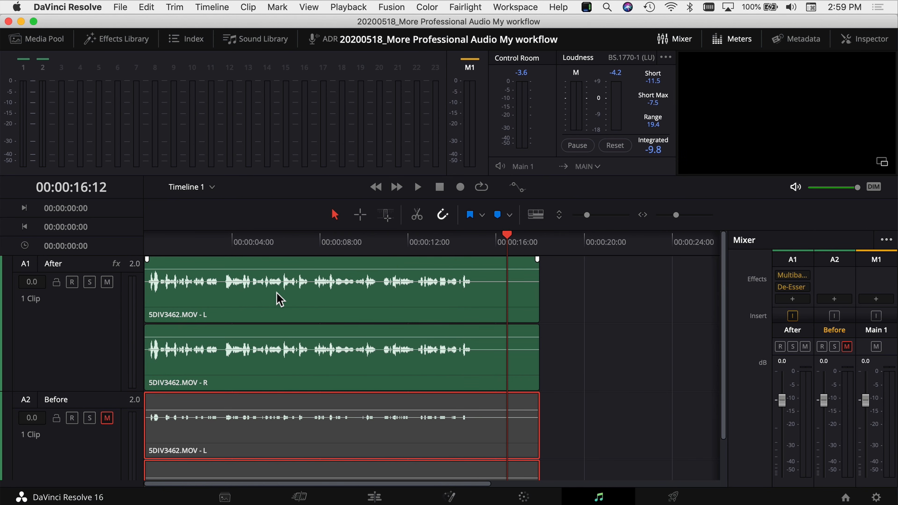